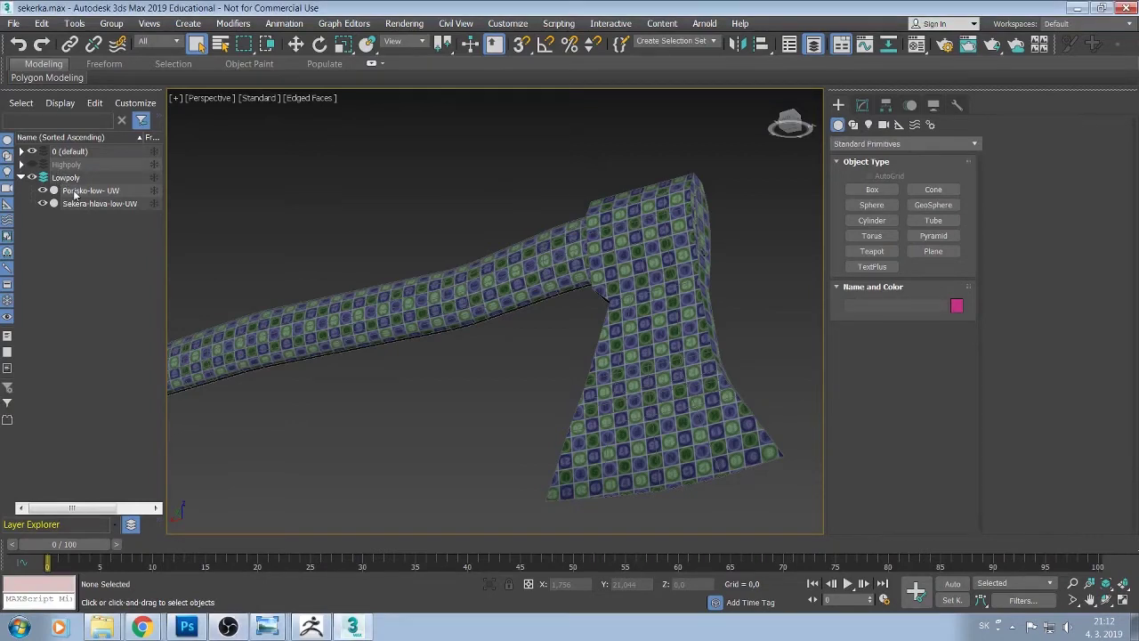
Select the axe handle and head in the scene list, briefly hiding and showing each
left_click(76, 190)
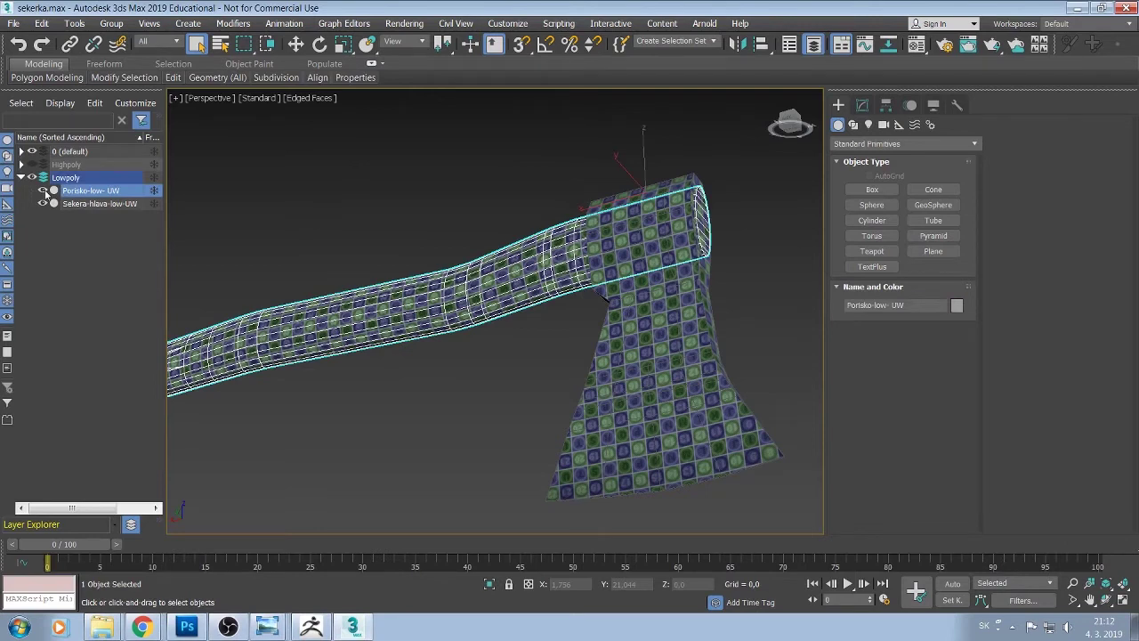
left_click(42, 190)
left_click(42, 190)
left_click(67, 204)
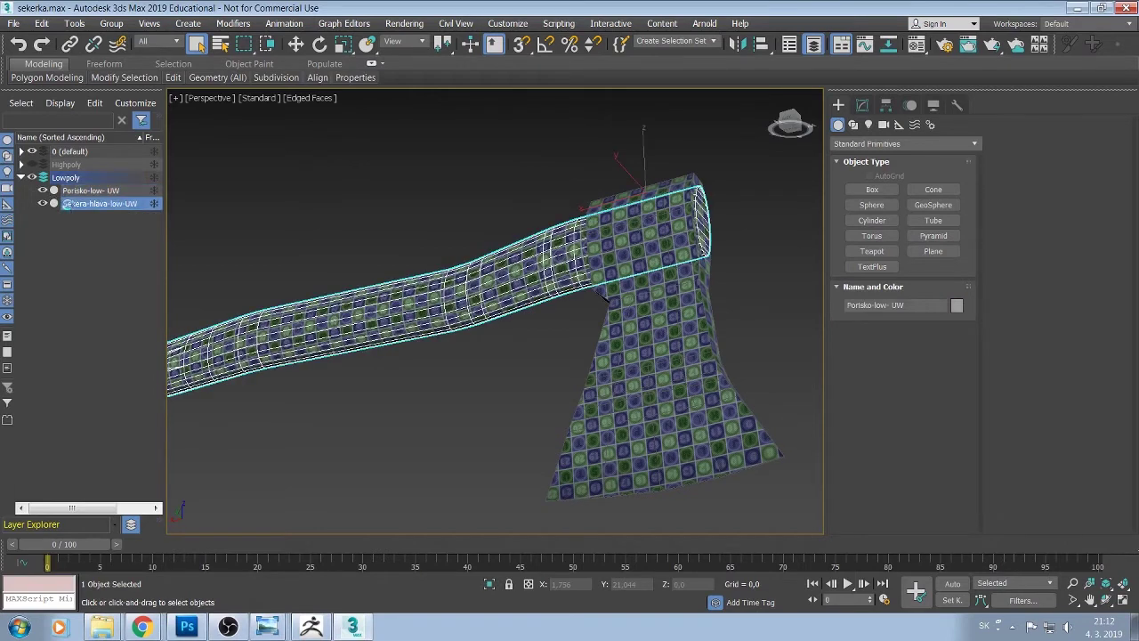
left_click(42, 204)
left_click(43, 204)
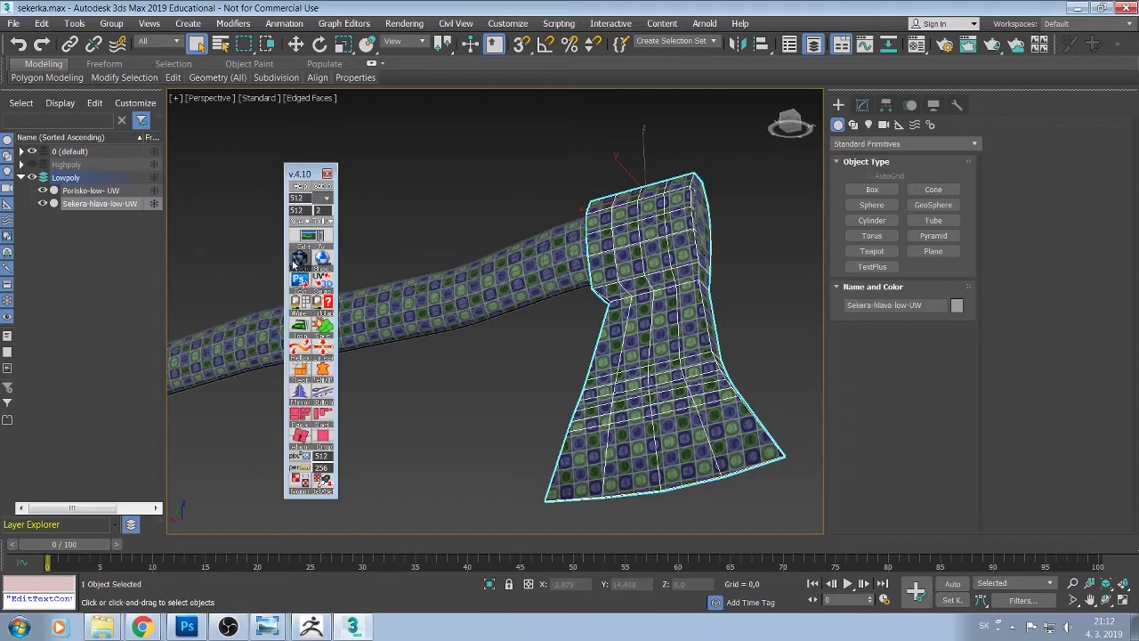
Clear the checker texture from the axe head and handle, then close the Texture Checker toolbar
left_click(294, 263)
left_click(296, 266)
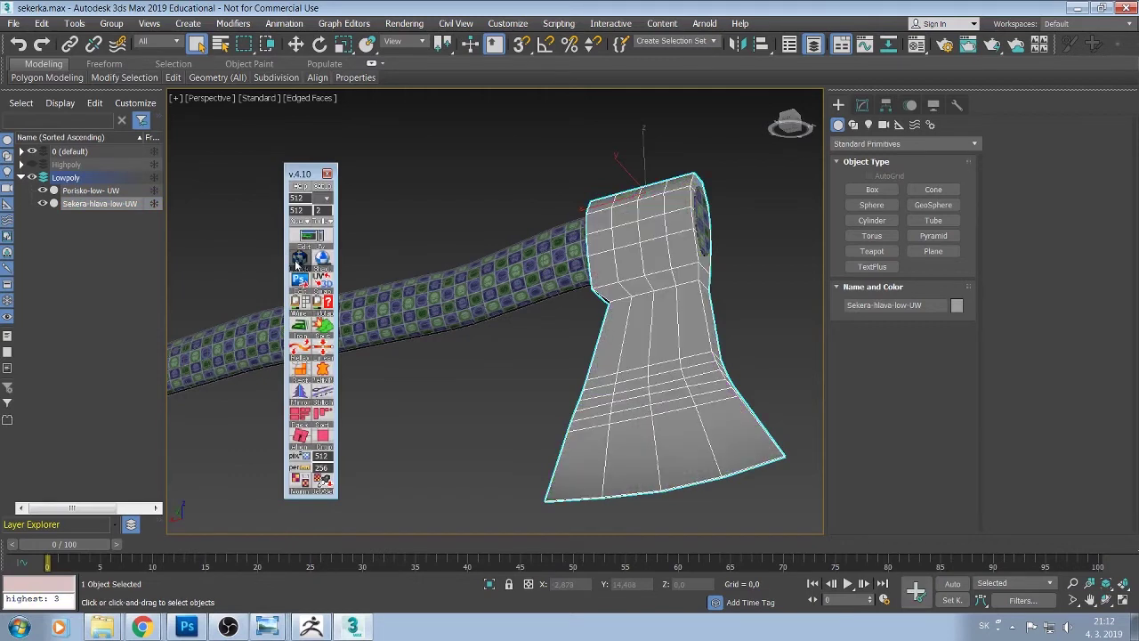
left_click(398, 300)
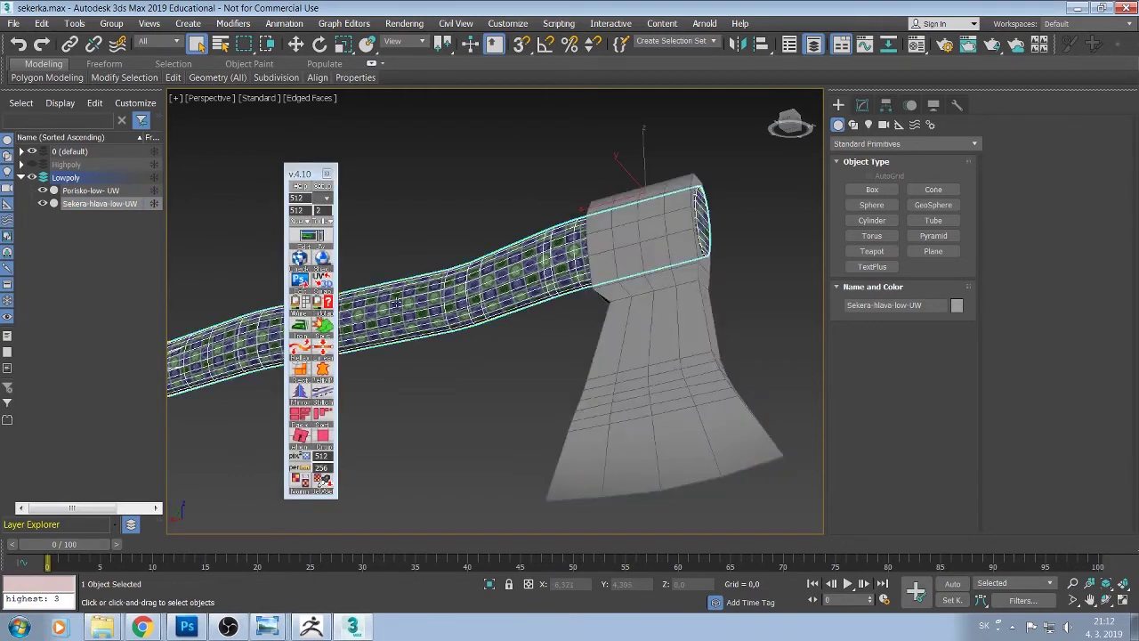
left_click(303, 261)
left_click(303, 261)
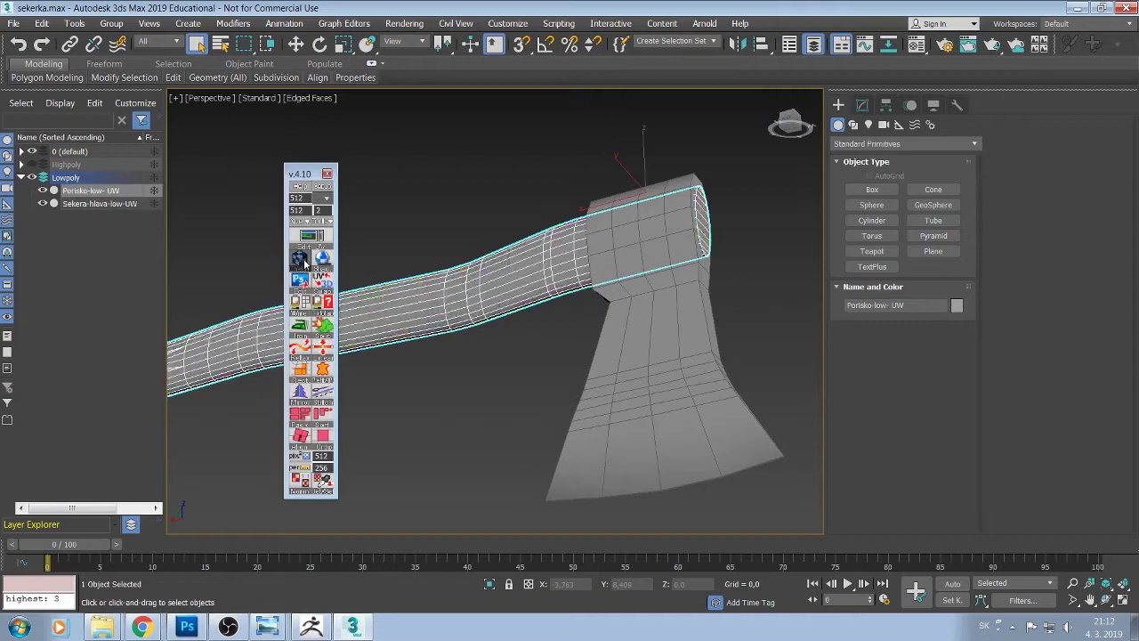
left_click(327, 173)
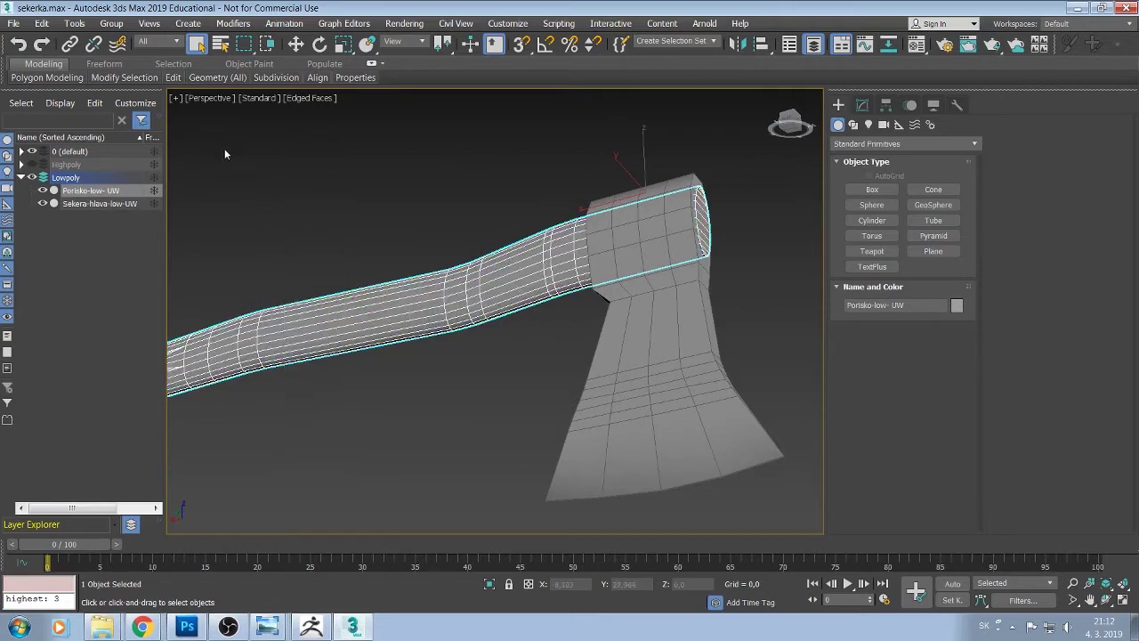
Turn off Edged Faces in the viewport shading menu and view the axe from the side
left_click(289, 99)
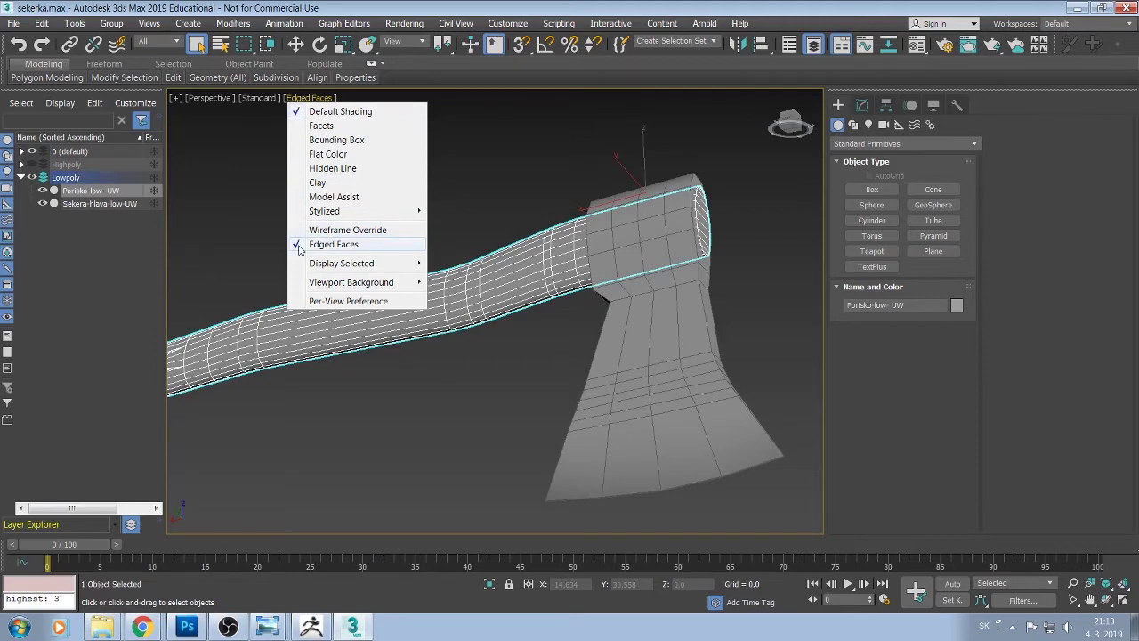
left_click(300, 245)
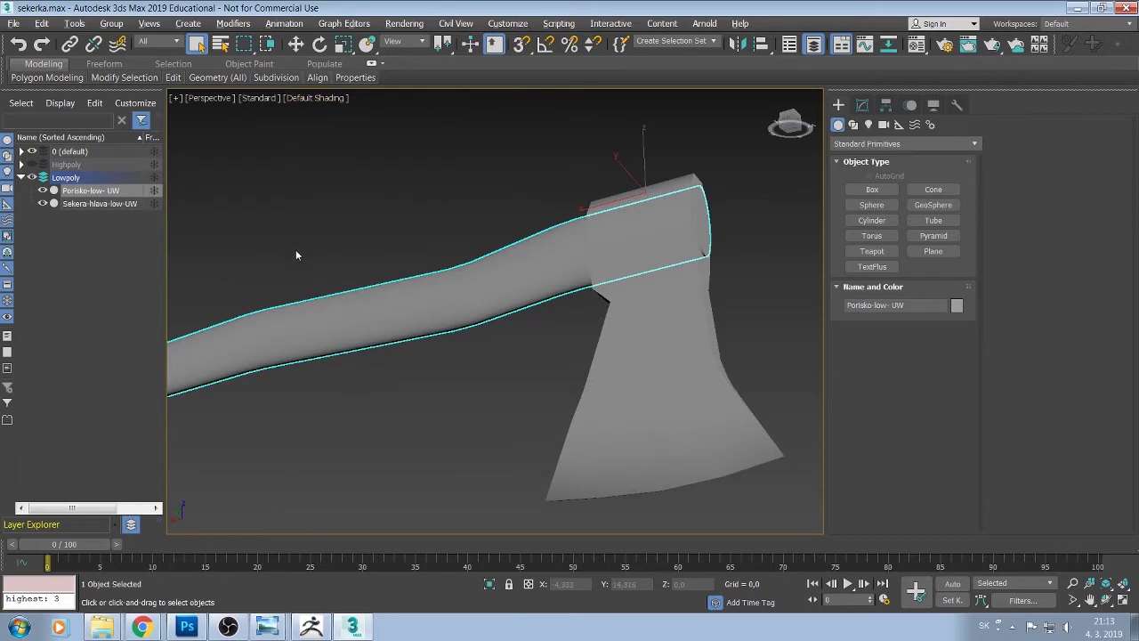
mouse_move(296, 249)
middle_mouse_down("alt")
mouse_move(341, 228)
mouse_move(287, 256)
middle_mouse_up("alt")
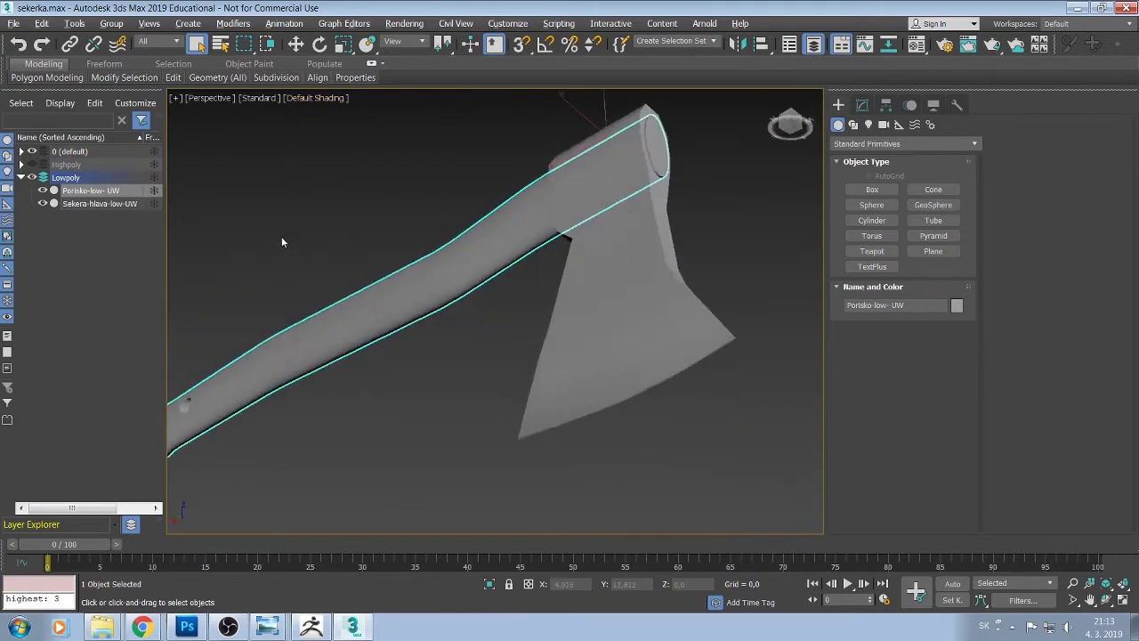
middle_click_drag(261, 366, 368, 312, "alt")
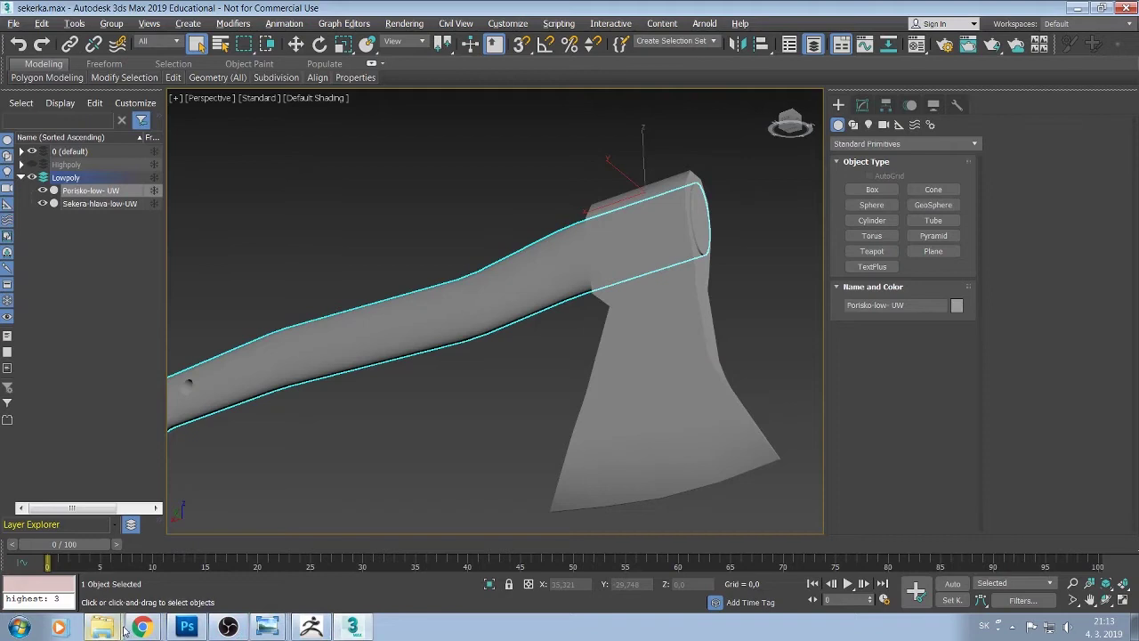
Open the Material Editor, reset its sample slots to defaults and select slot 01
left_click(919, 46)
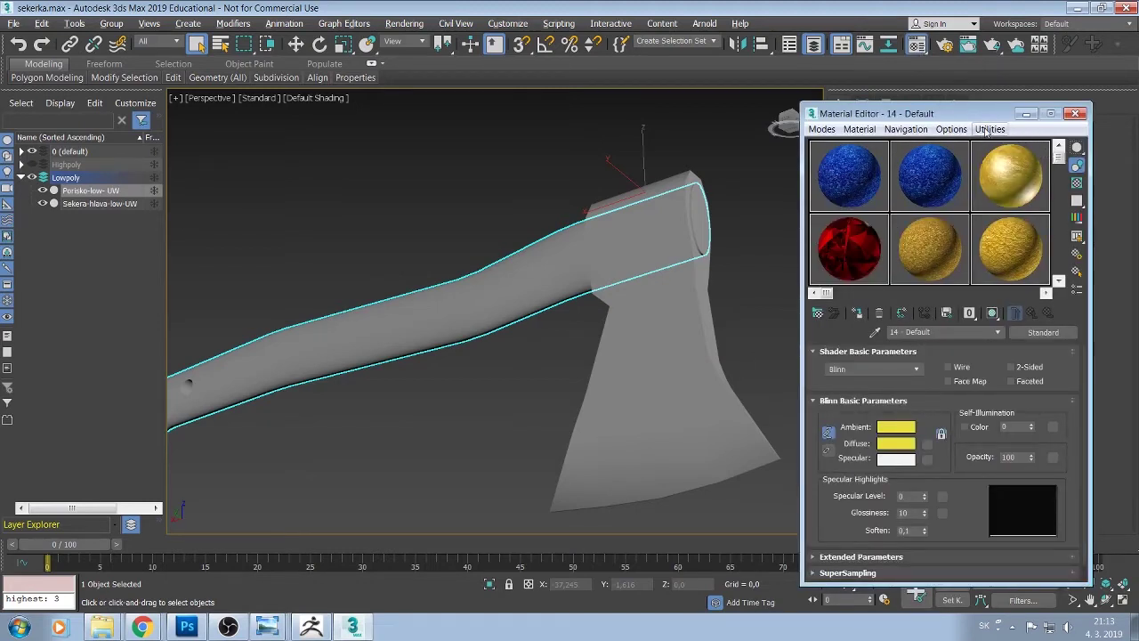
left_click(988, 130)
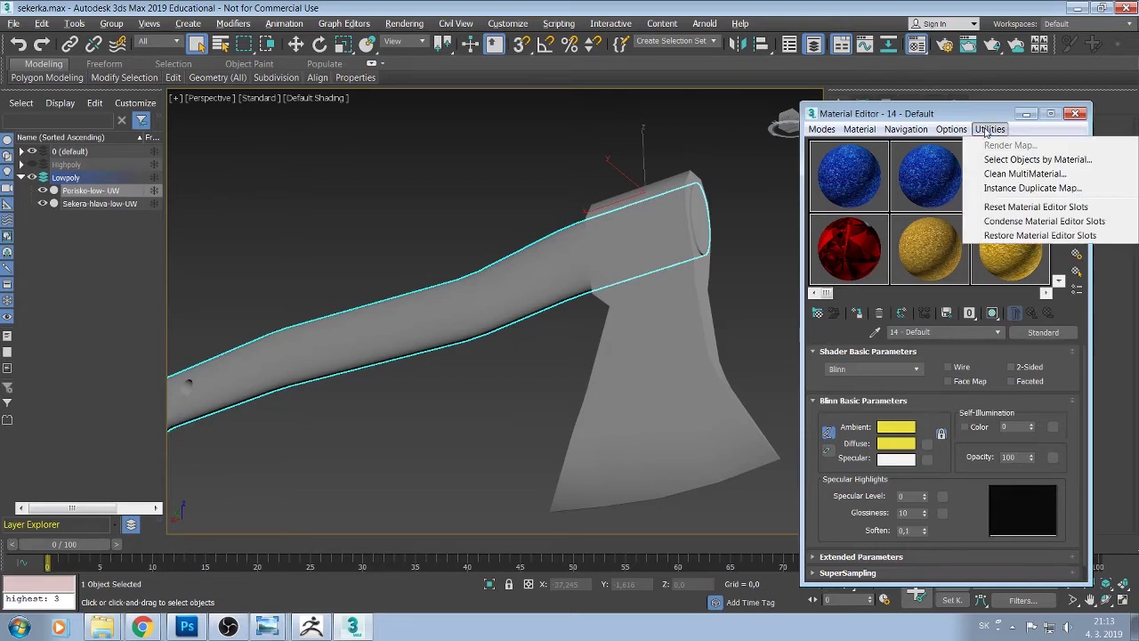
left_click(1004, 210)
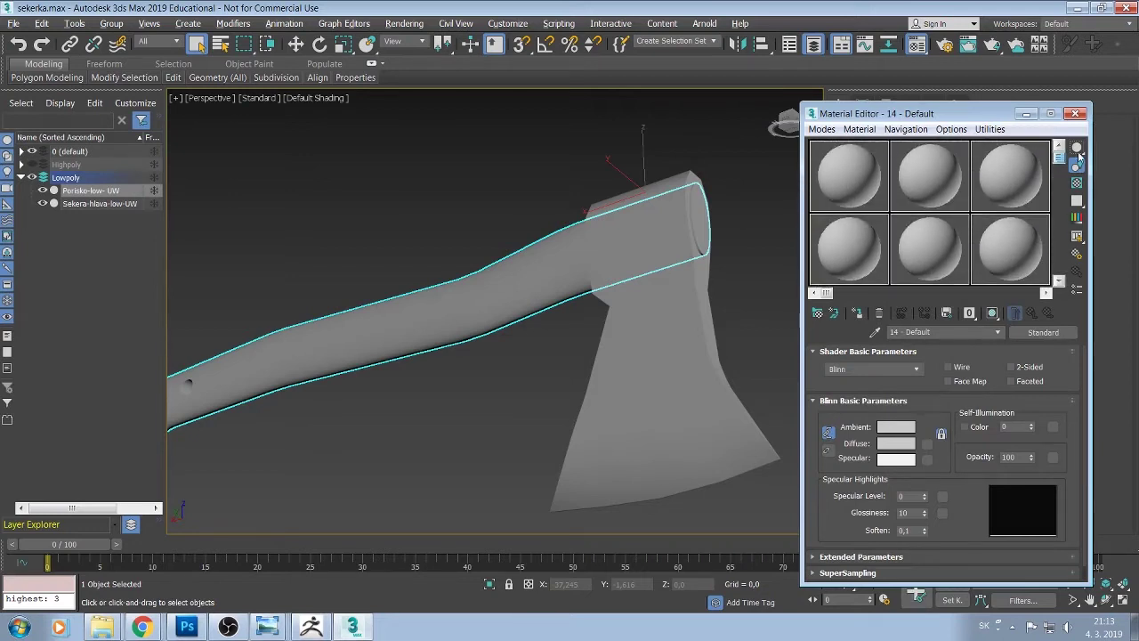
left_click(854, 169)
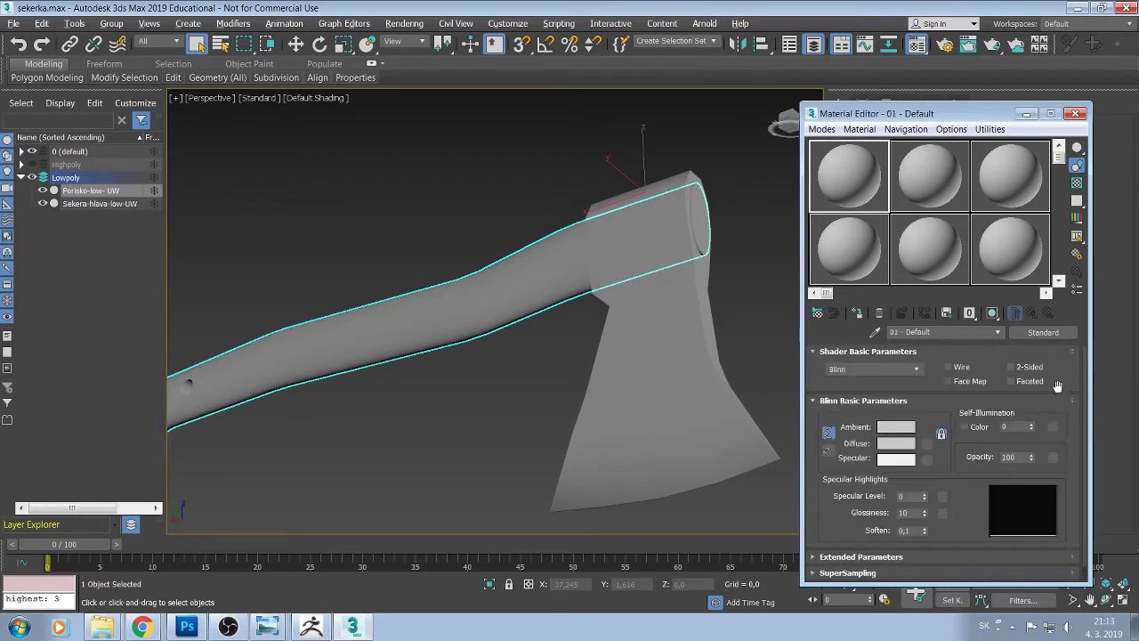
left_click_drag(1081, 369, 1077, 386)
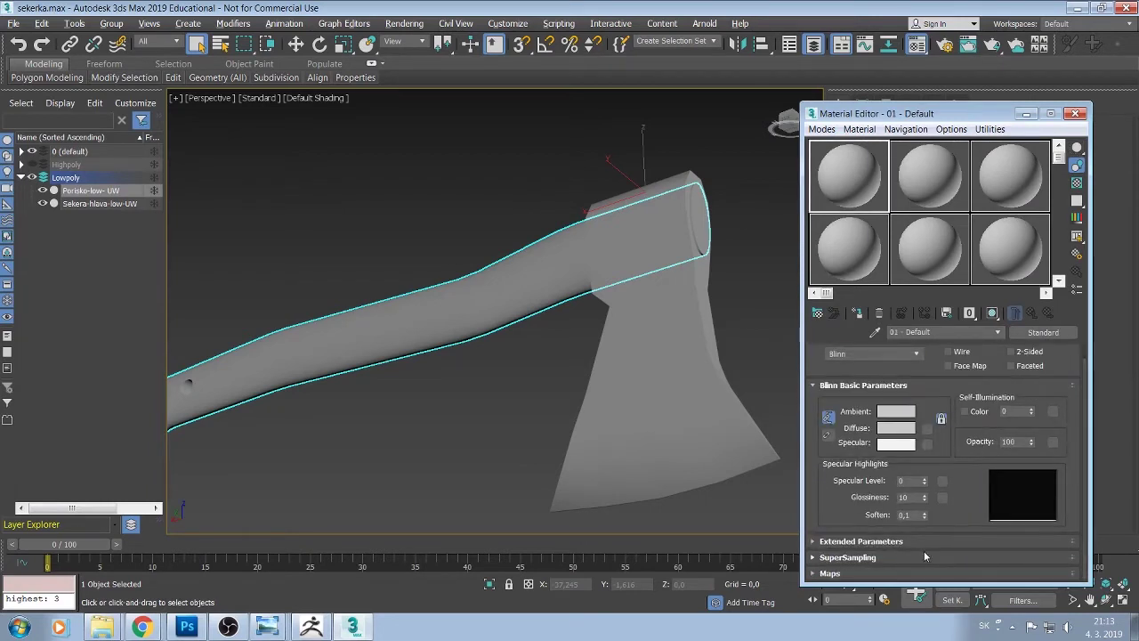
Expand the Maps rollout of 01 - Default to reveal the Ambient Color and Bump slots
left_click(812, 574)
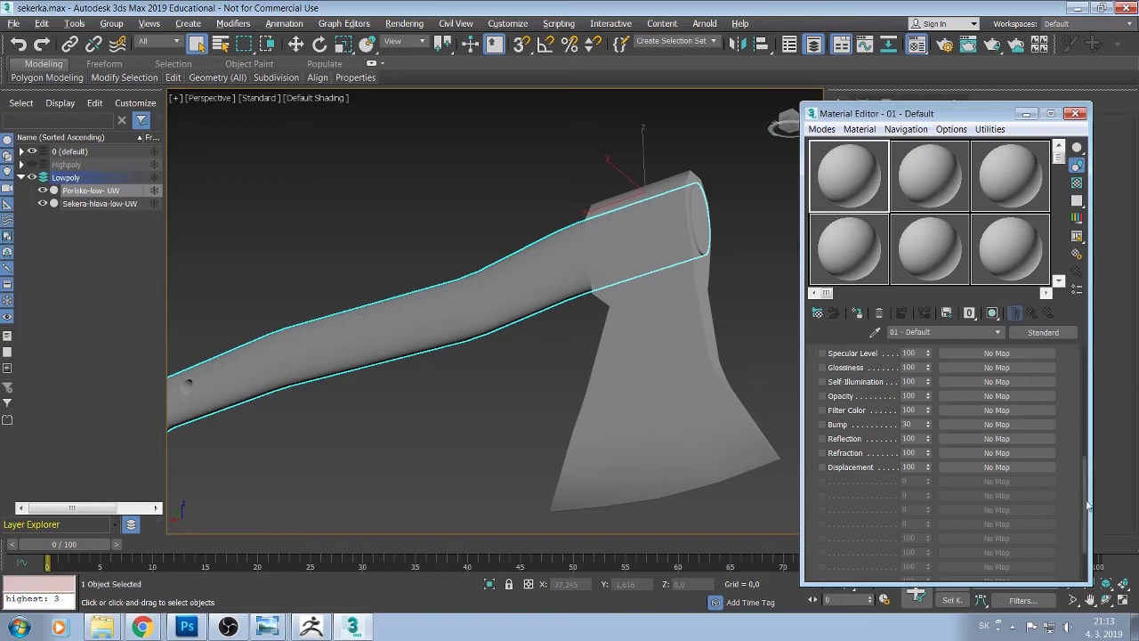
left_click_drag(1088, 505, 1125, 387)
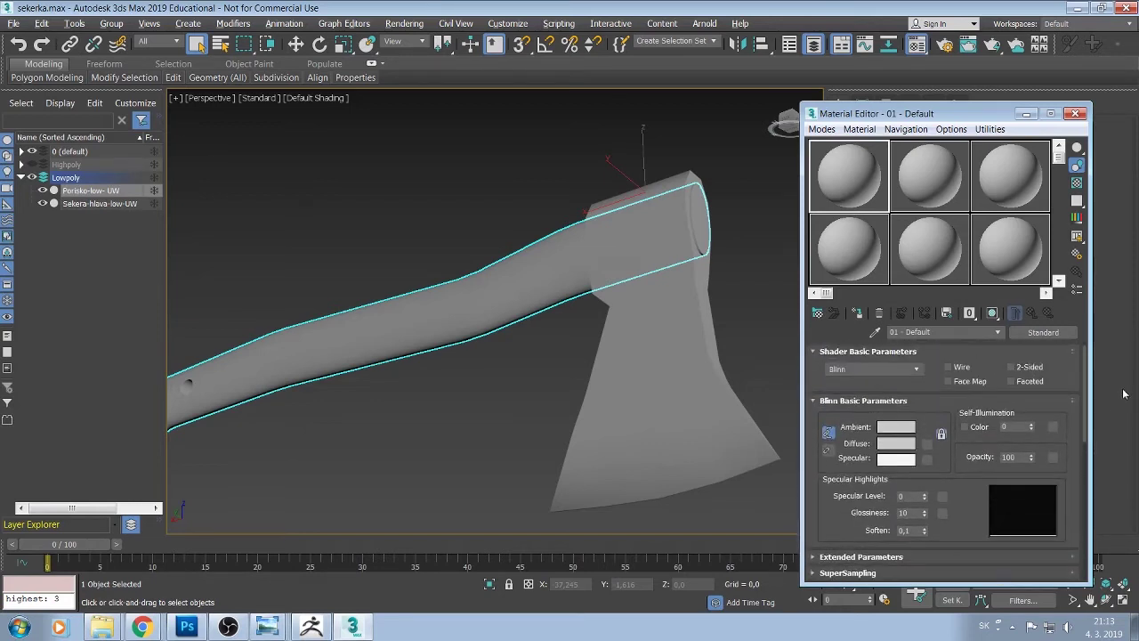
scroll(922, 433, "down", 1)
scroll(922, 433, "down", 1)
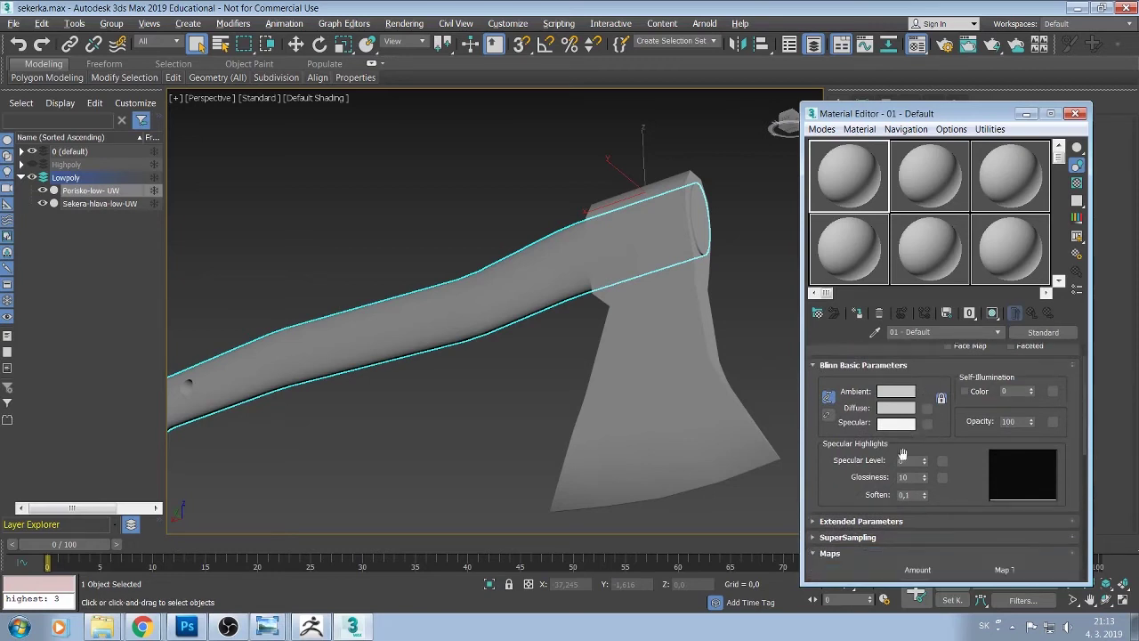
left_click(820, 553)
scroll(1072, 455, "down", 1)
scroll(1065, 478, "down", 4)
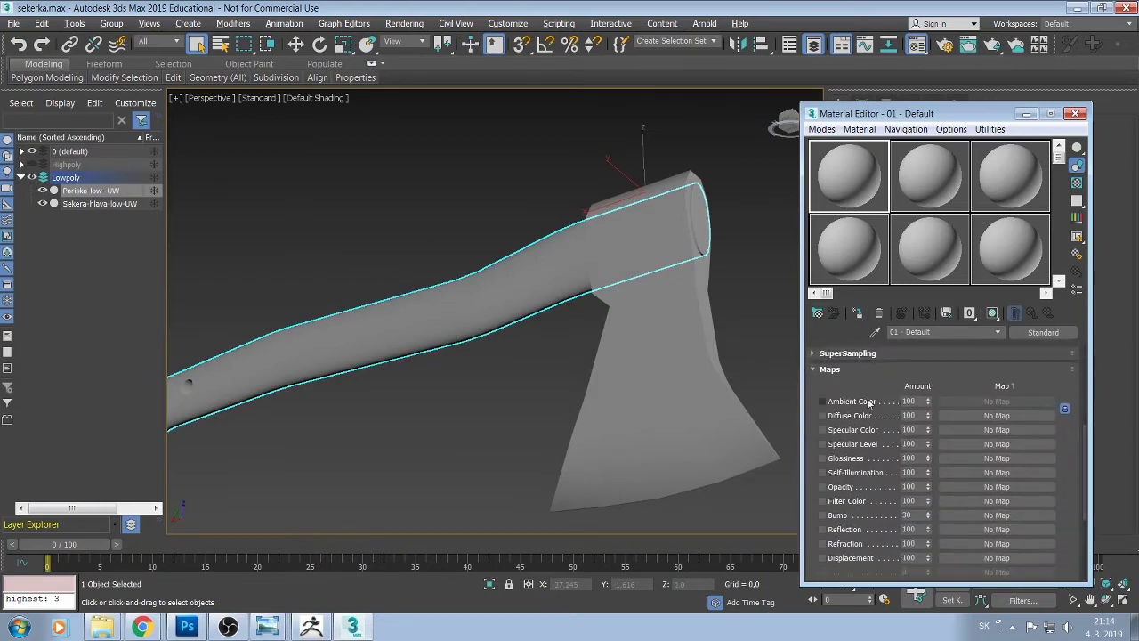
left_click(813, 374)
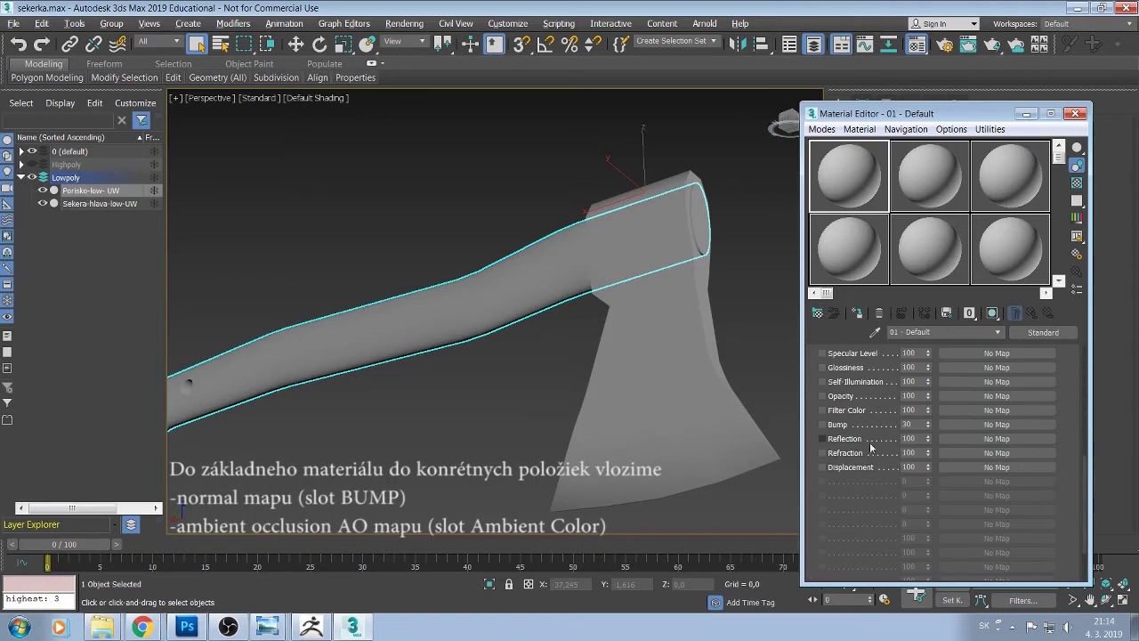
scroll(1086, 495, "down", 2)
left_click_drag(1086, 495, 1086, 457)
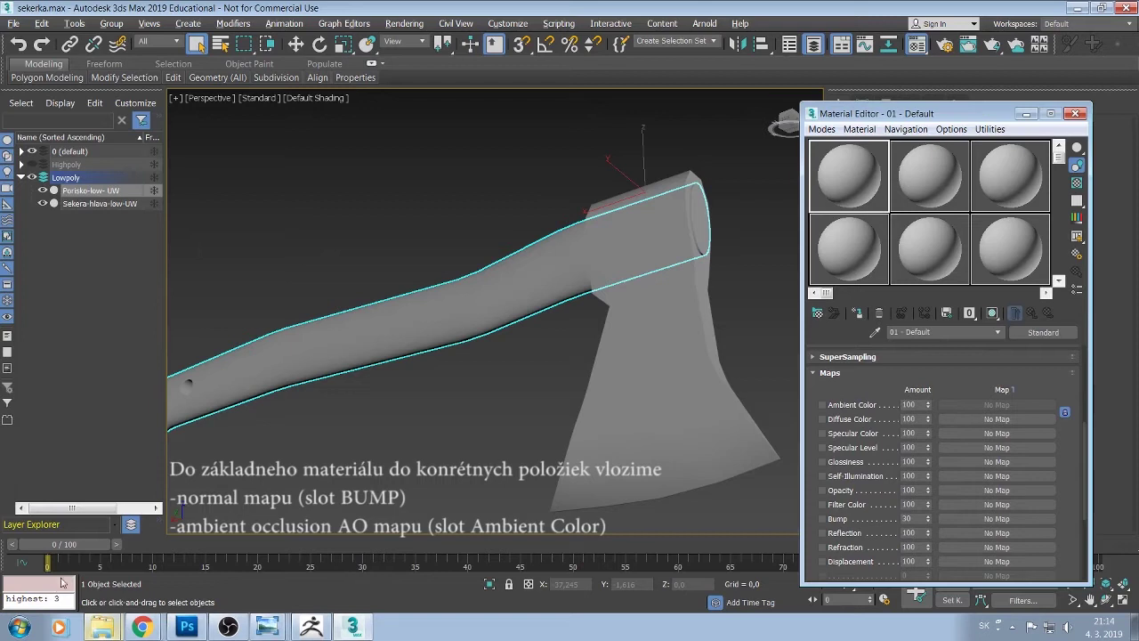
Open the Mapy texture folder in Explorer and preview the sekera_normals image
left_click(102, 624)
double_click(485, 233)
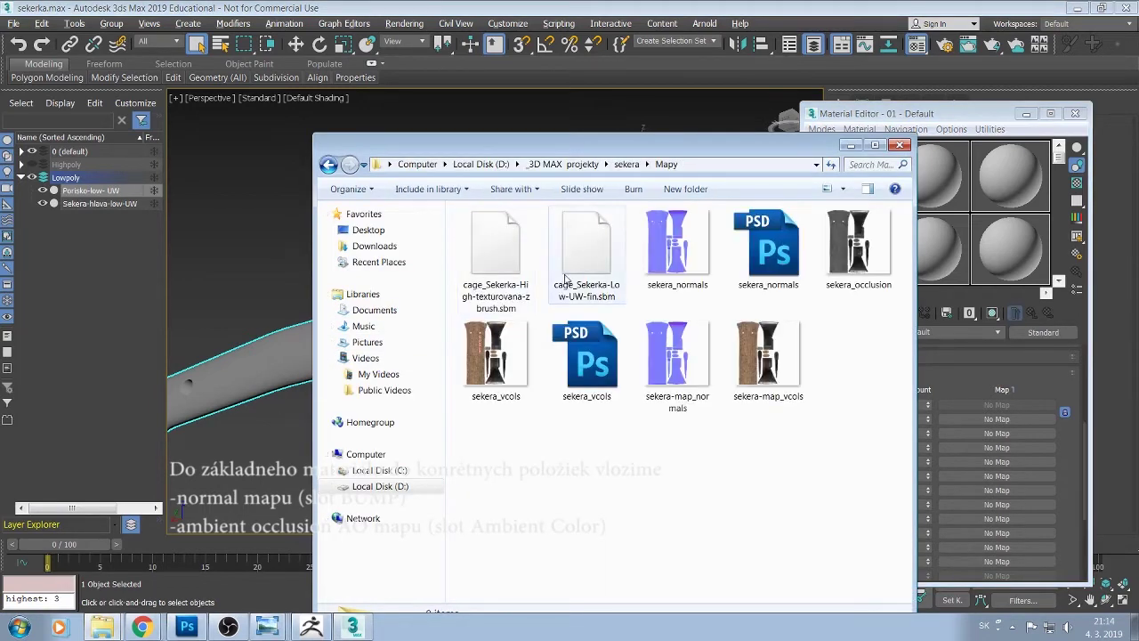
right_click(674, 253)
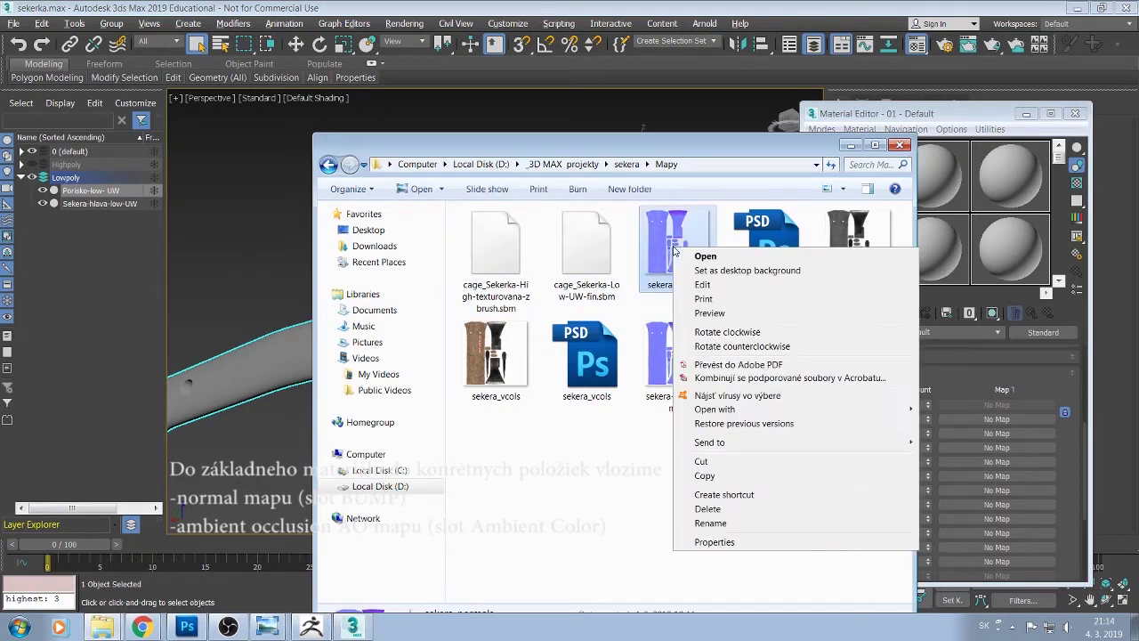
left_click(708, 313)
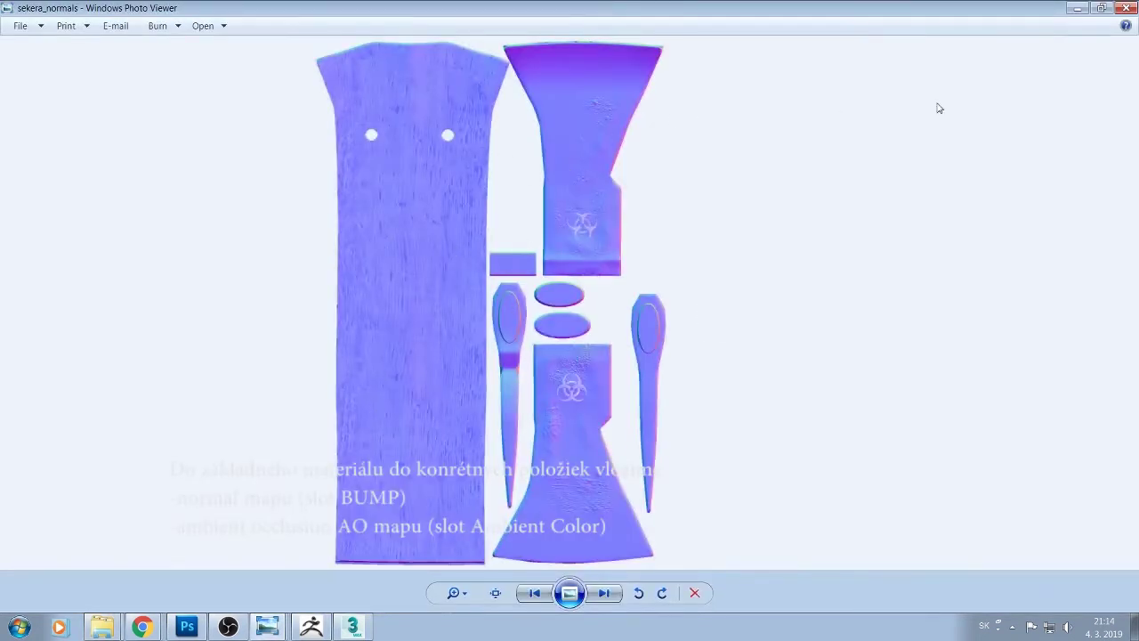
left_click(1077, 7)
Drag sekera_normals onto the material's Bump map slot, then minimize Explorer
left_click(666, 356)
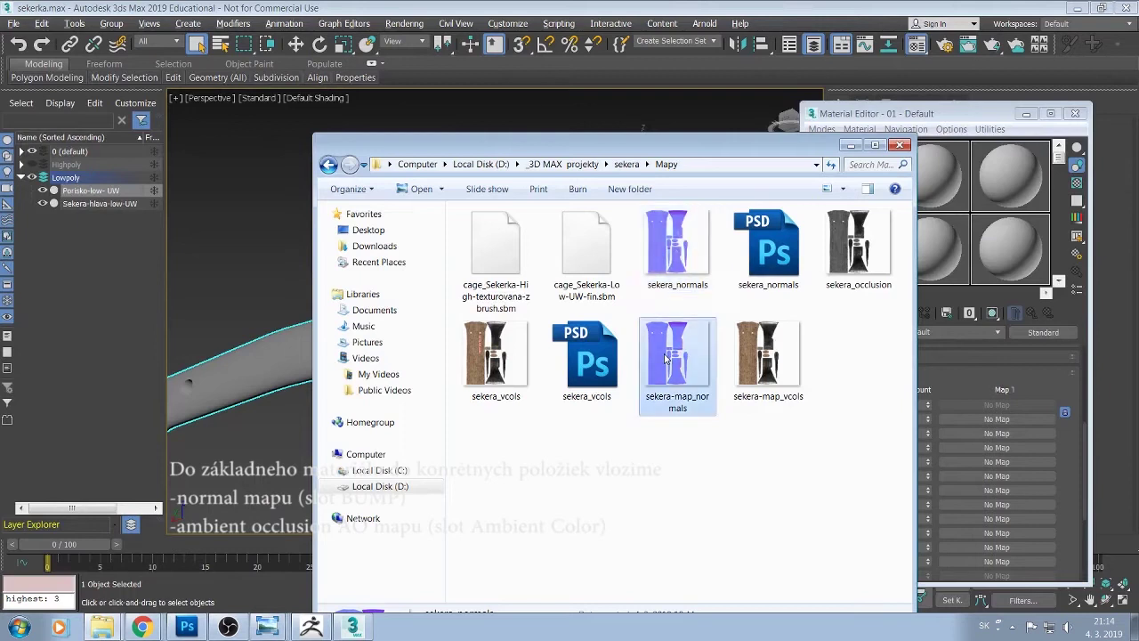
left_click(676, 253)
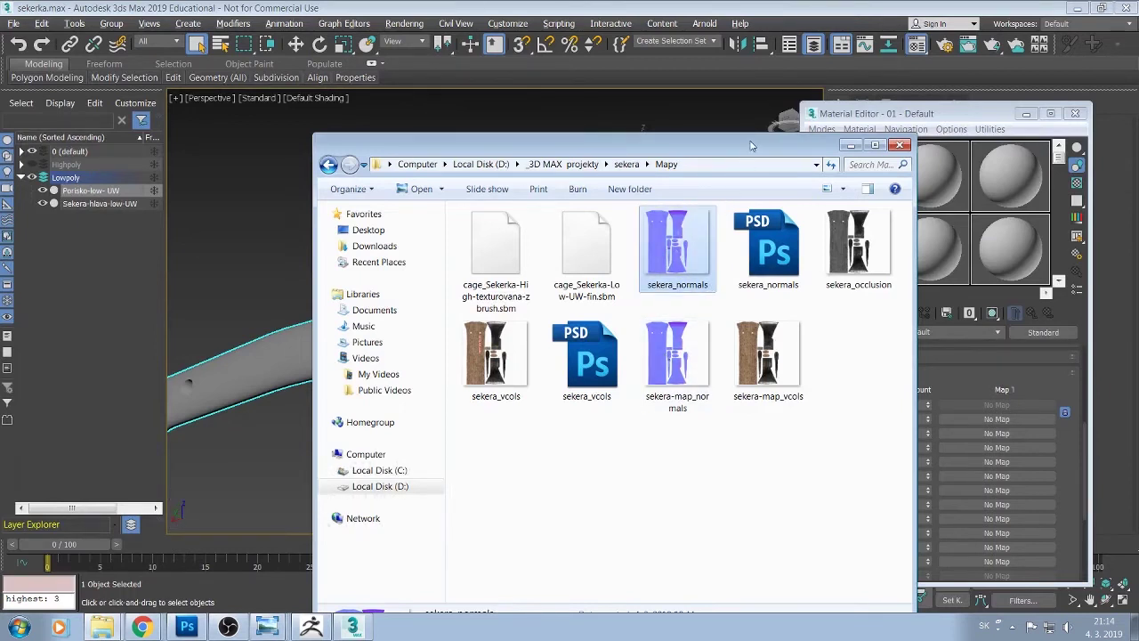
left_click_drag(750, 145, 517, 56)
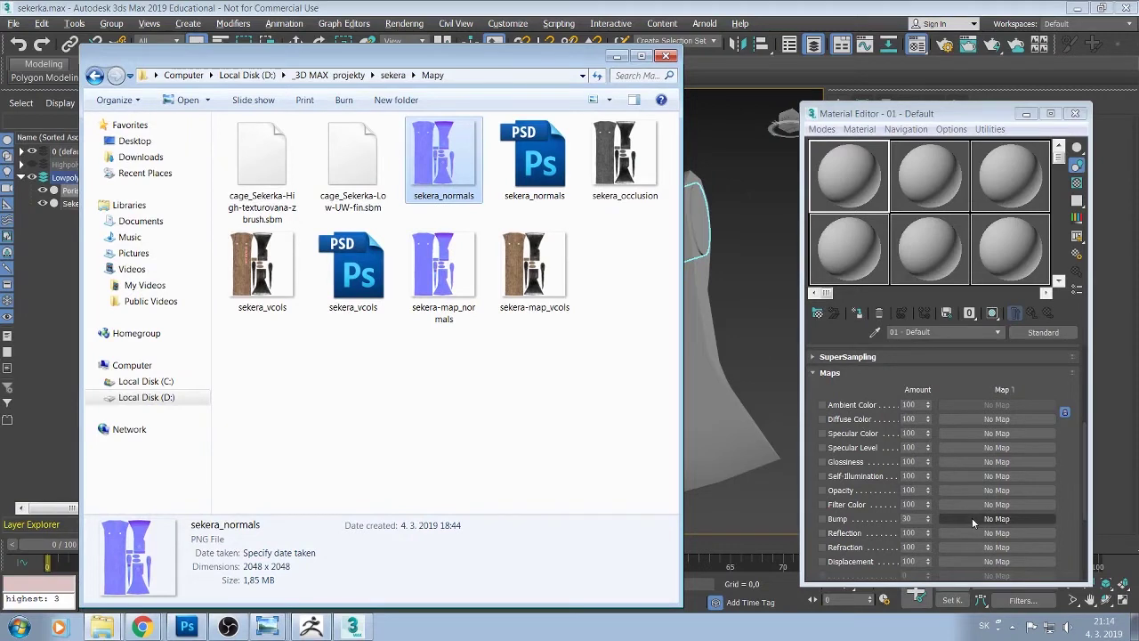
left_click_drag(972, 522, 974, 523)
left_click(617, 55)
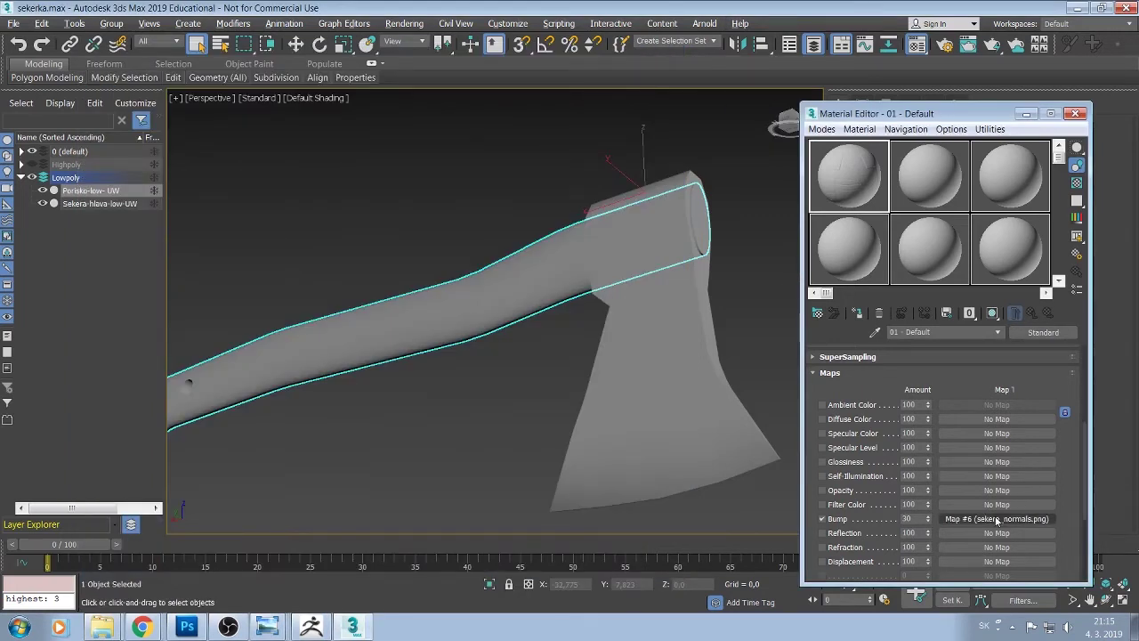
Convert the Bump map to Normal Bump with sekera_normals.png as sub-map and Flip Red (X) on
left_click_drag(927, 519, 945, 472)
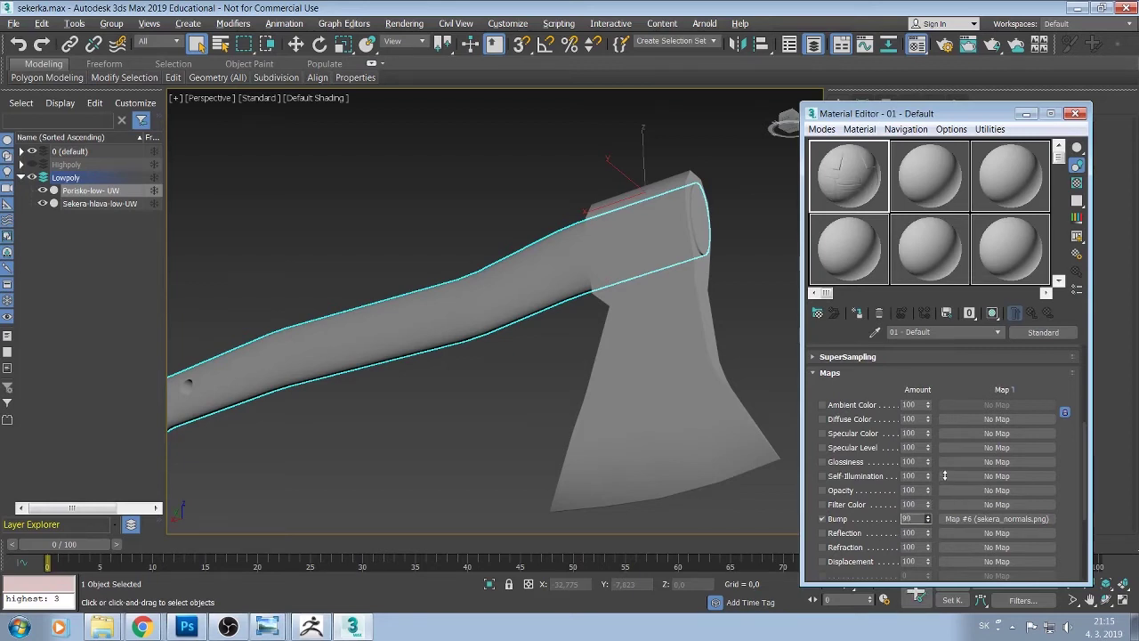
left_click(997, 519)
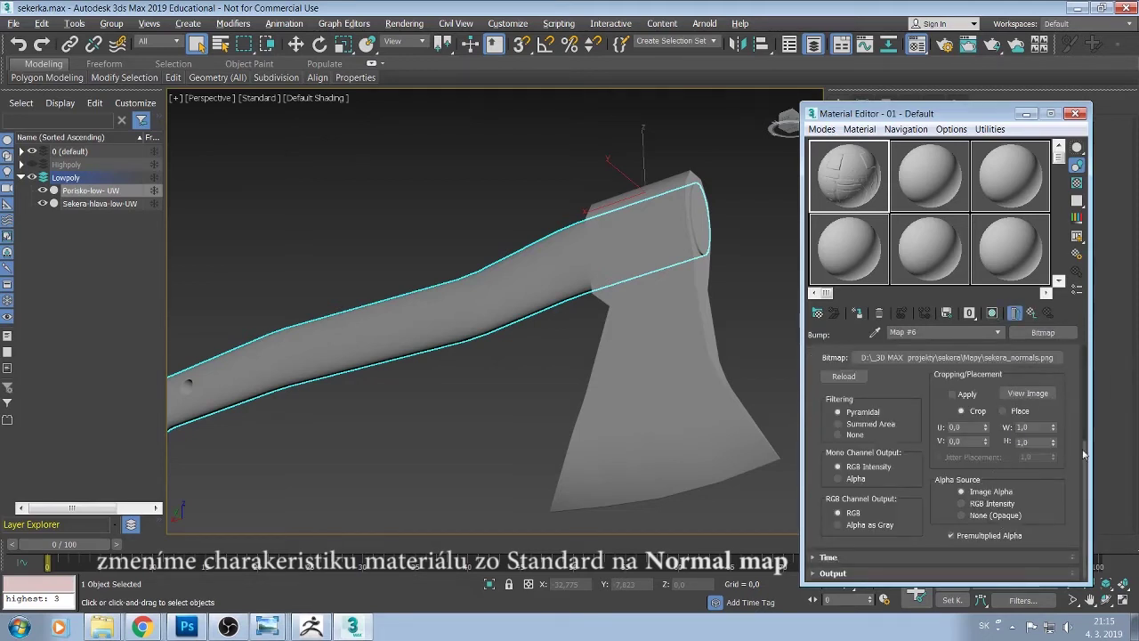
left_click_drag(1085, 453, 1100, 344)
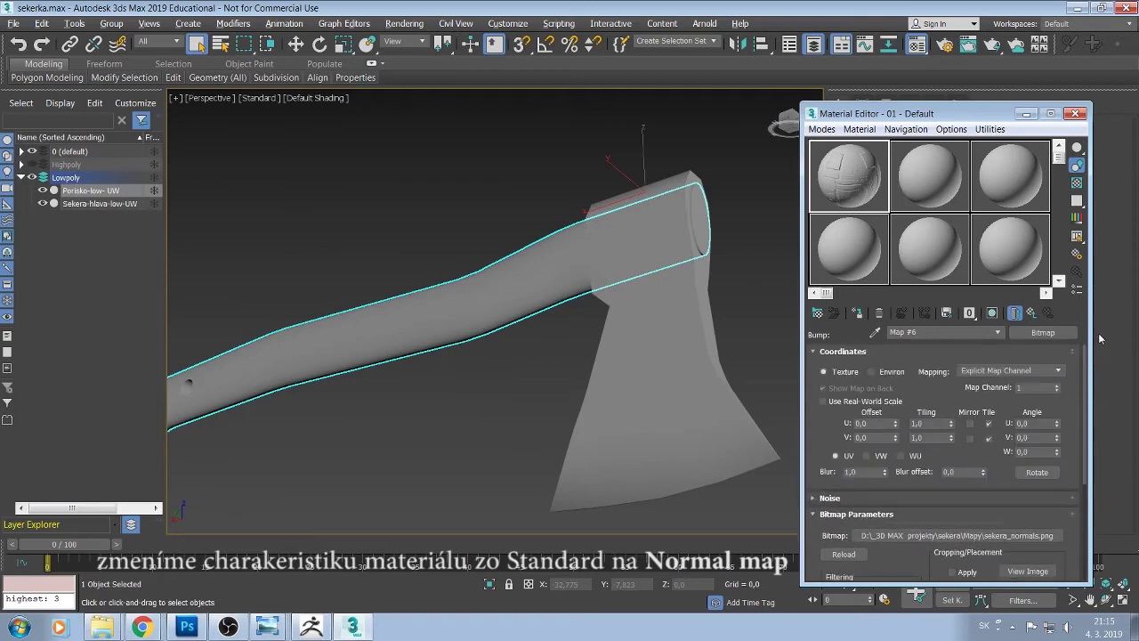
left_click(1033, 332)
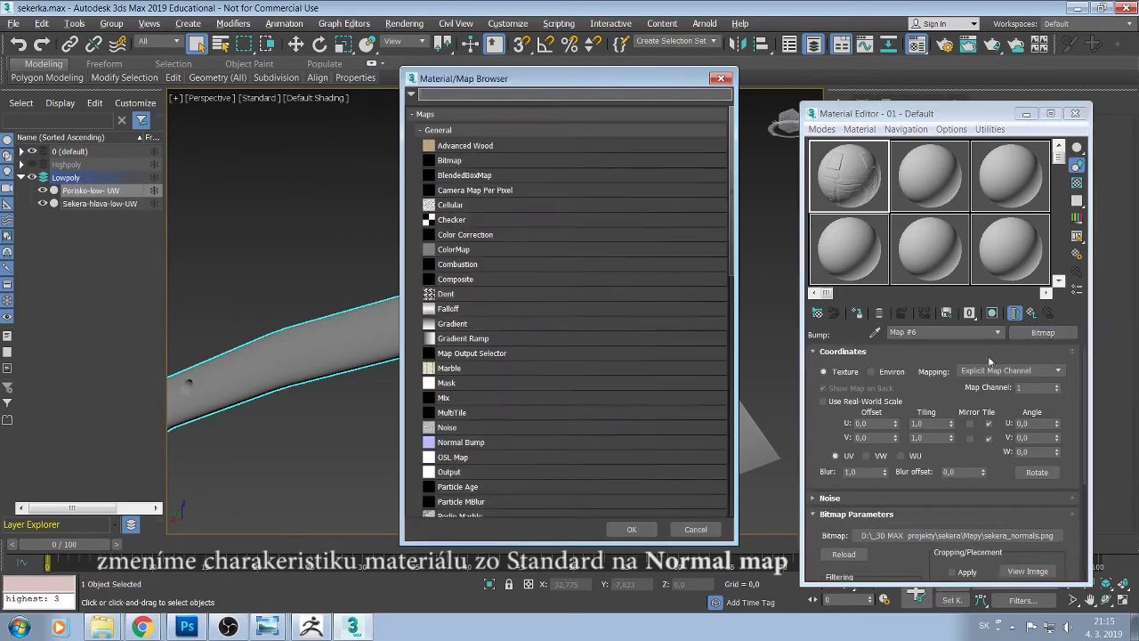
double_click(509, 441)
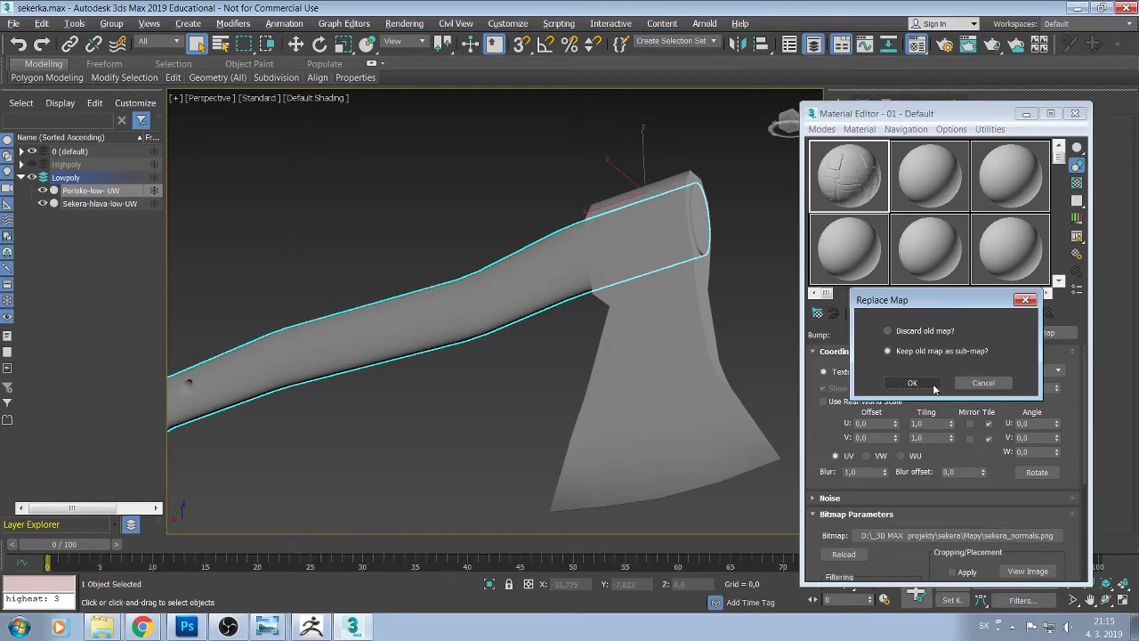
left_click(933, 388)
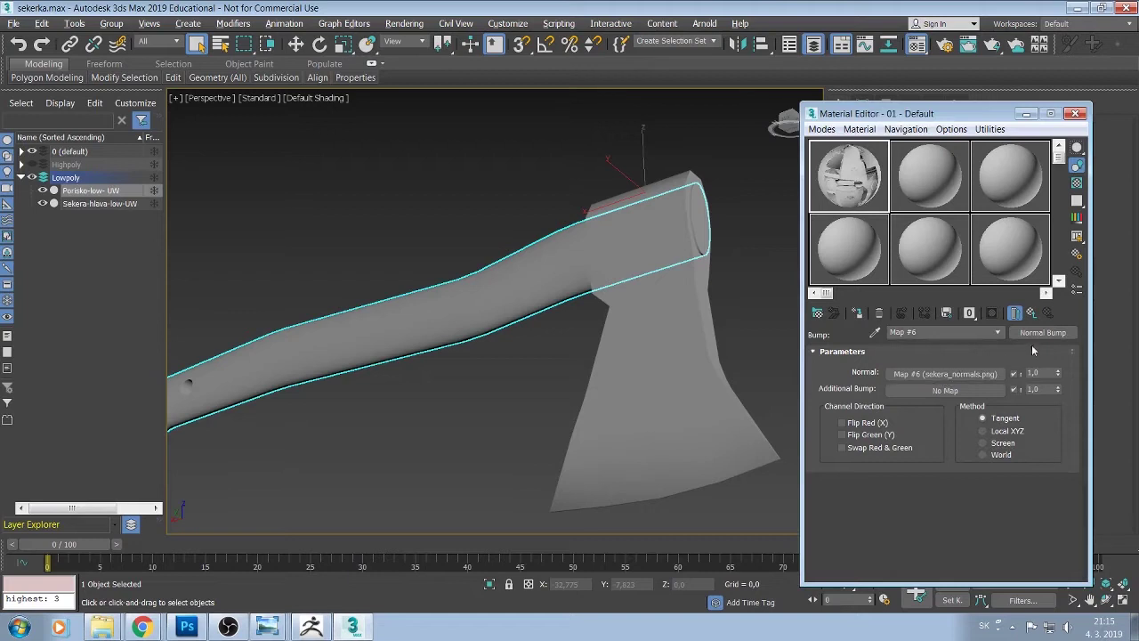
left_click(842, 424)
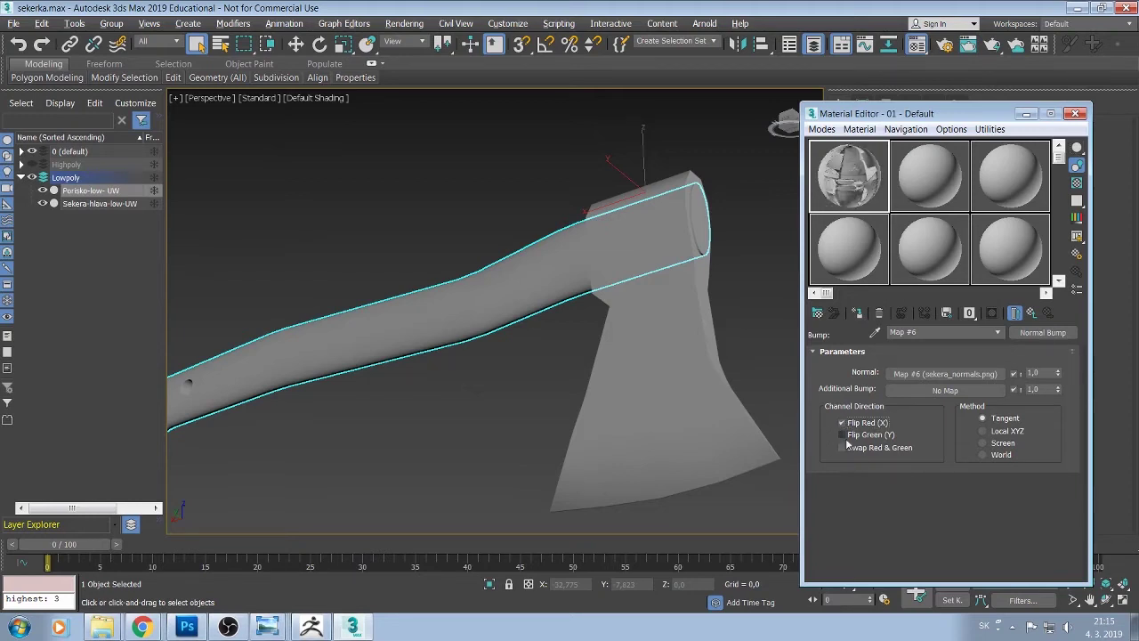
left_click(841, 424)
Assign the material to the axe handle and show High Quality, Realistic Materials with Maps shading
left_click(858, 313)
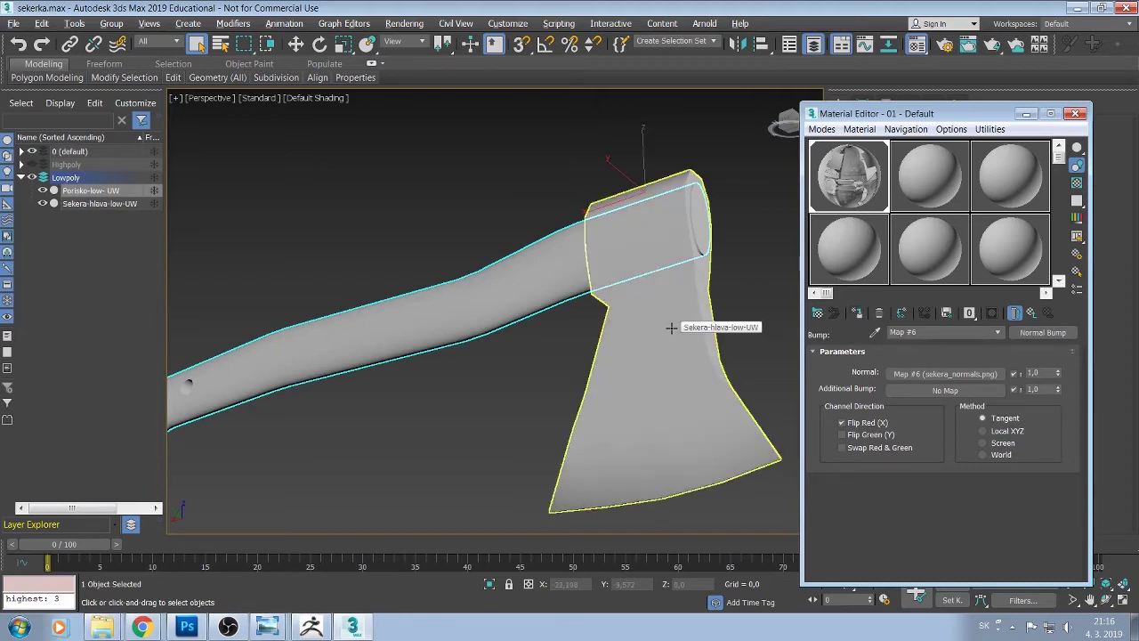
mouse_move(671, 328)
middle_mouse_down("alt")
mouse_move(683, 327)
mouse_move(667, 331)
middle_mouse_up("alt")
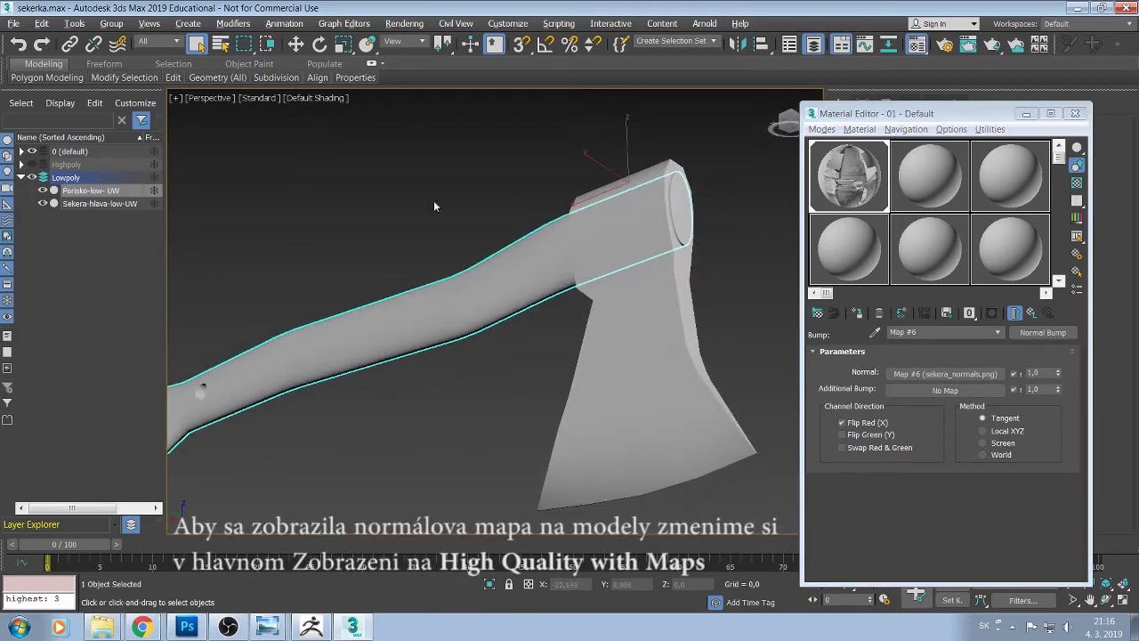
left_click(261, 98)
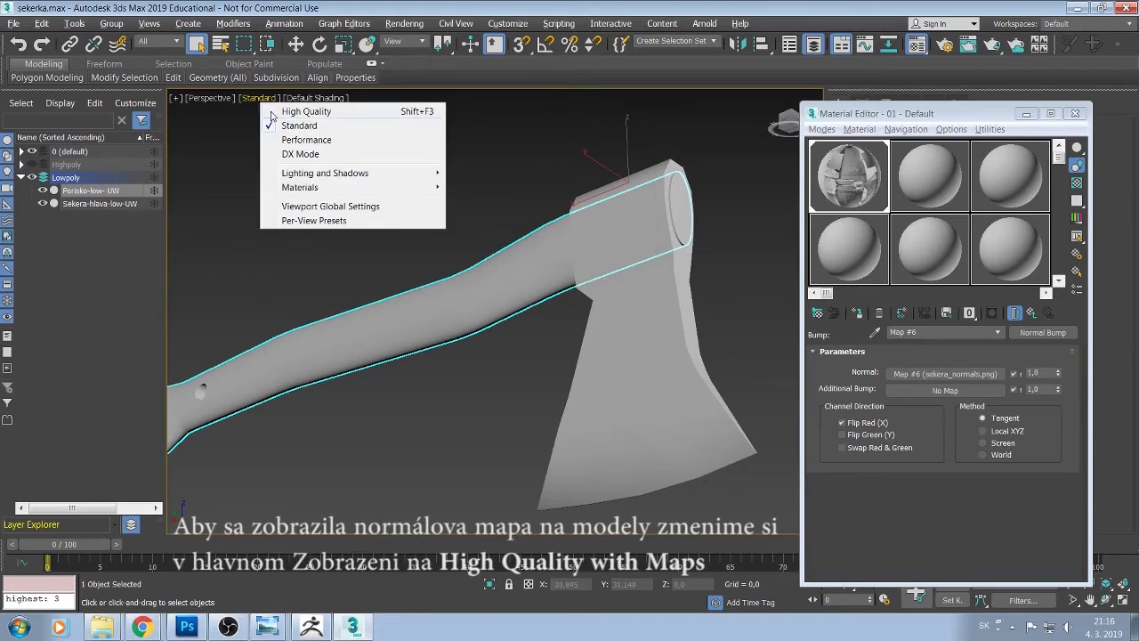
left_click(272, 113)
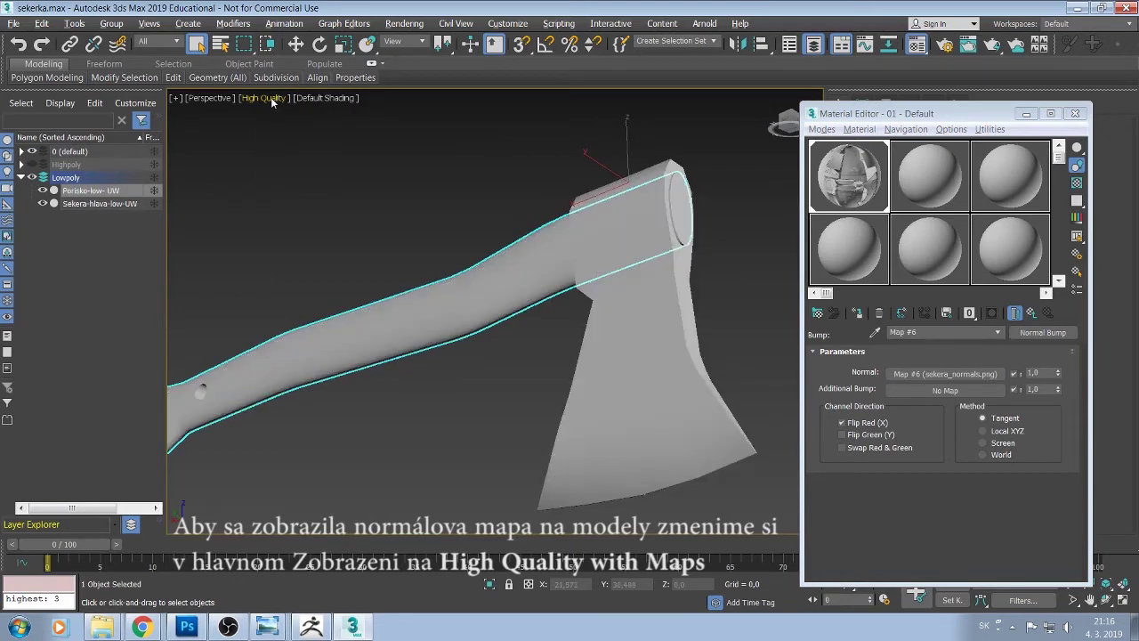
left_click(272, 101)
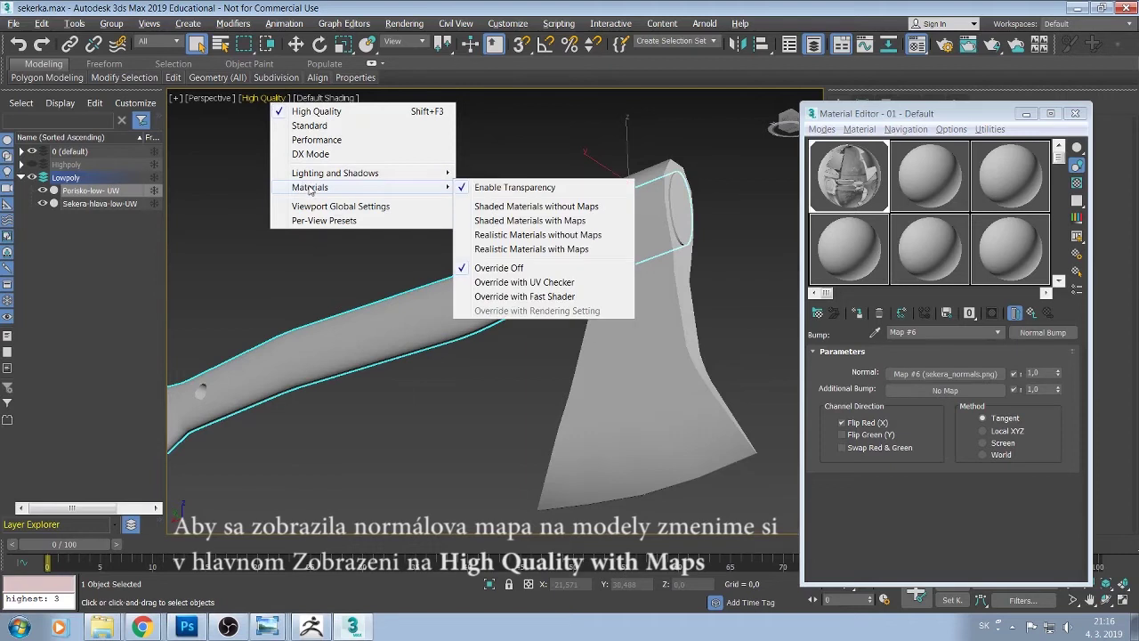
mouse_move(309, 187)
left_click(530, 252)
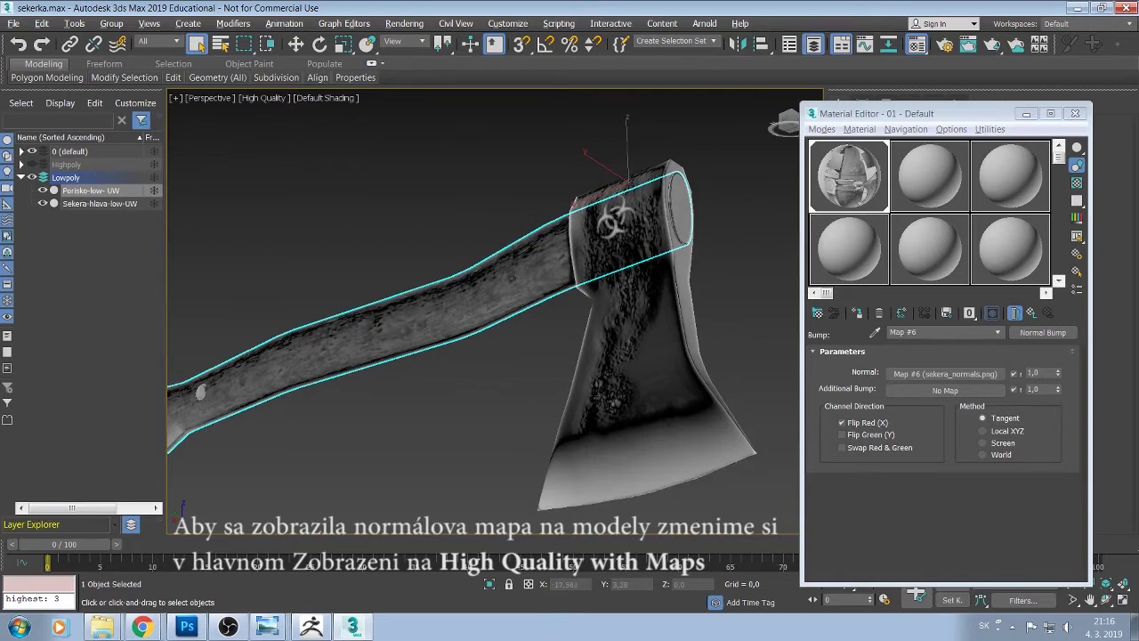
Turn off Flip Red (X) on the normal map and inspect the side of the axe head
mouse_move(525, 289)
middle_mouse_down("alt")
mouse_move(545, 287)
mouse_move(531, 267)
mouse_move(589, 280)
mouse_move(605, 261)
mouse_move(681, 255)
mouse_move(544, 269)
mouse_move(482, 254)
mouse_move(539, 261)
mouse_move(505, 273)
mouse_move(500, 256)
middle_mouse_up("alt")
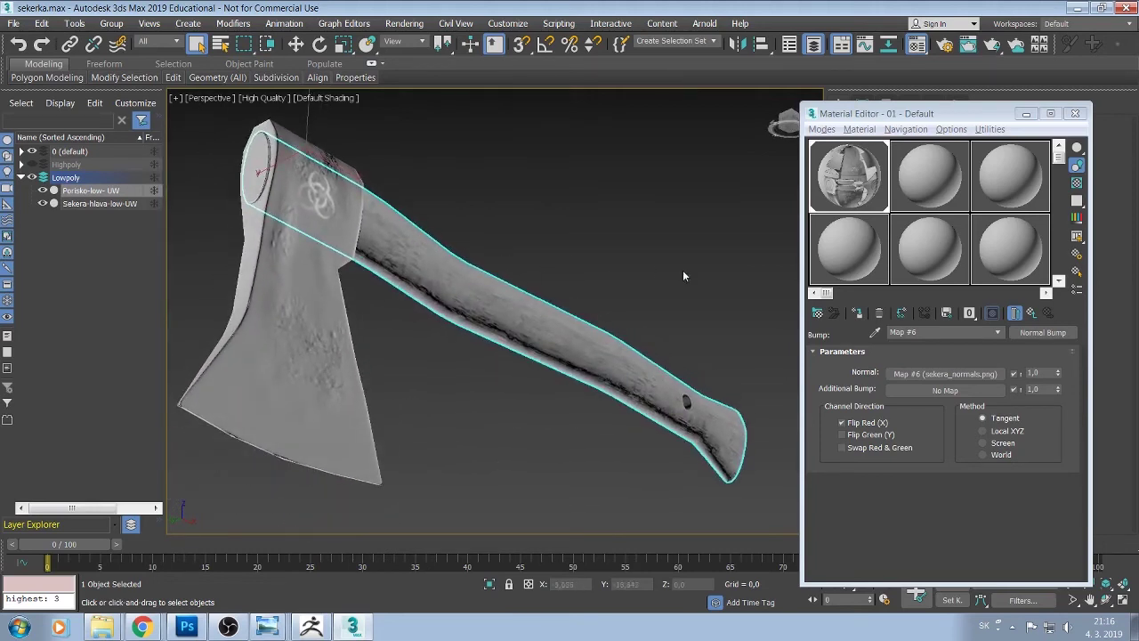
left_click(841, 423)
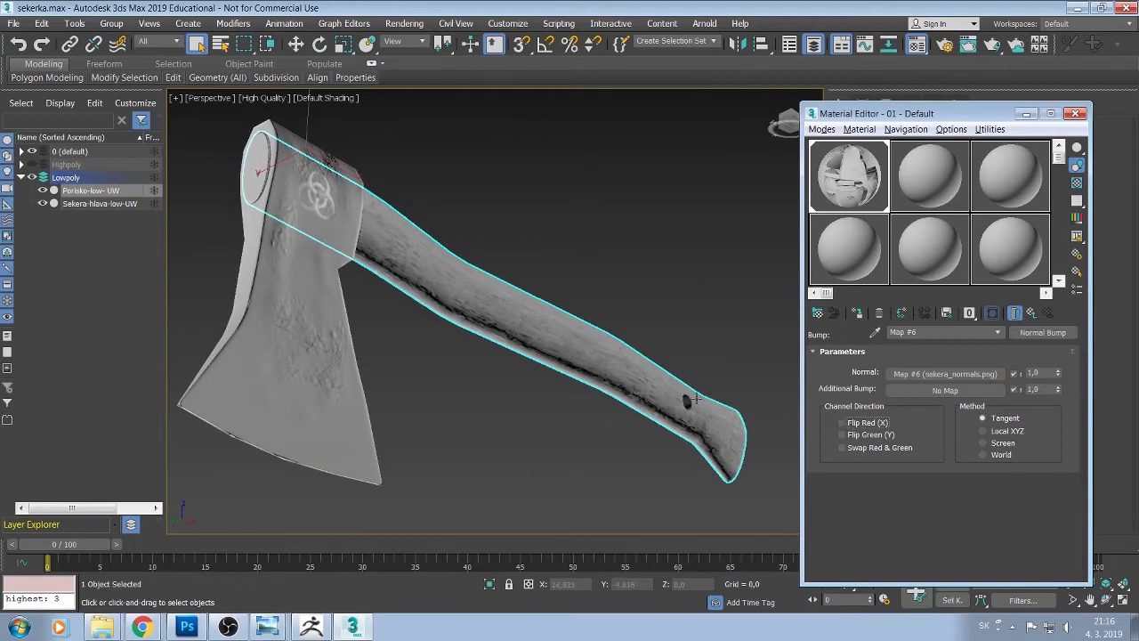
mouse_move(559, 338)
middle_mouse_down("alt")
mouse_move(562, 322)
mouse_move(685, 328)
mouse_move(604, 312)
mouse_move(652, 320)
mouse_move(676, 307)
middle_mouse_up("alt")
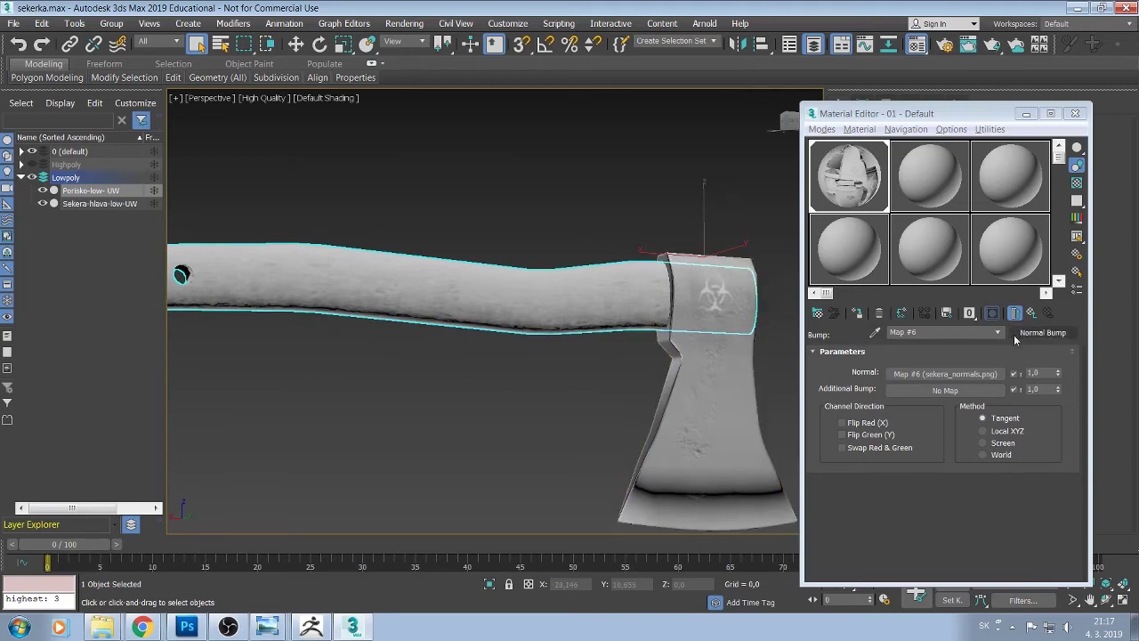
Switch Flip Red (X) back on, deselect the axe handle and go up from the Normal Bump map
left_click(840, 423)
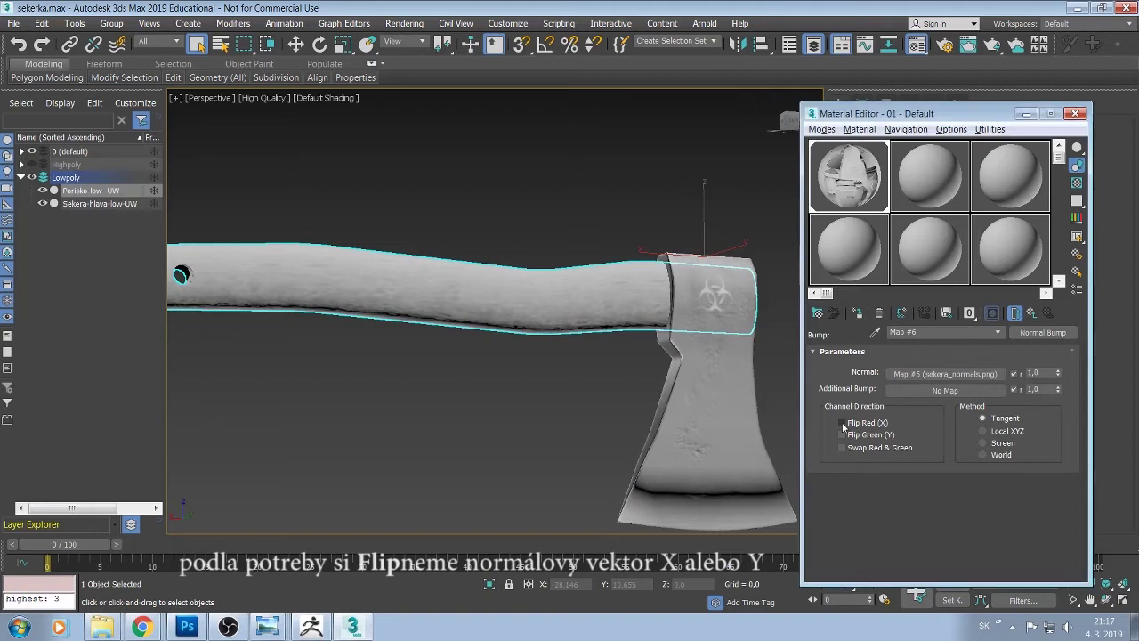
left_click(780, 416)
mouse_move(729, 417)
middle_mouse_down("alt")
mouse_move(738, 427)
mouse_move(759, 414)
middle_mouse_up("alt")
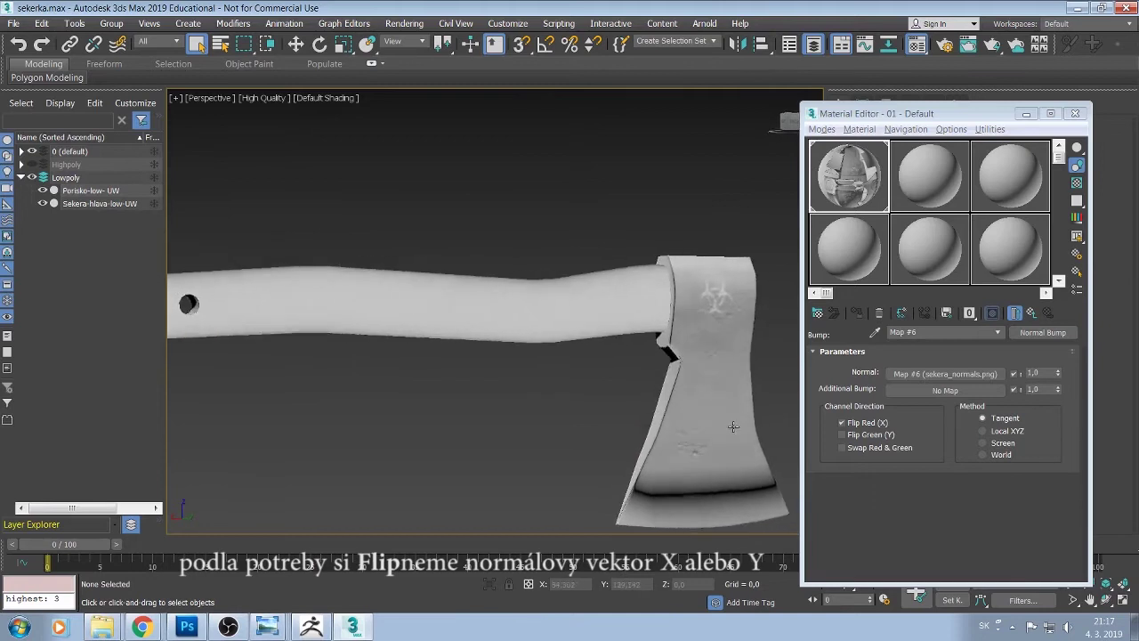
left_click(1033, 314)
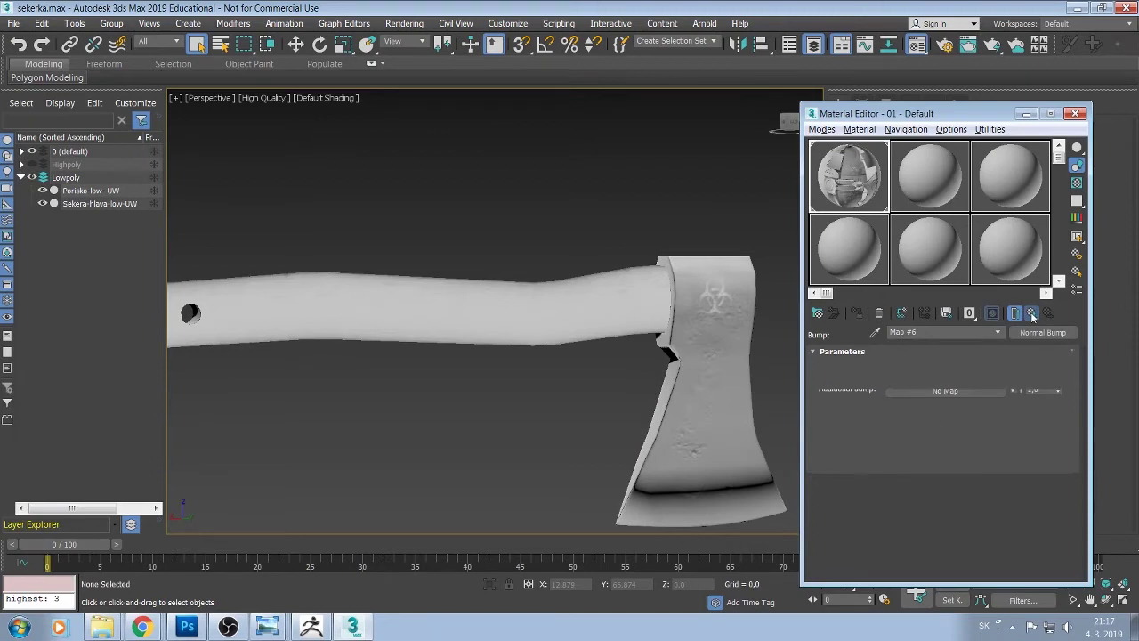
Return to 01 - Default and set Glossiness to 51 and Specular Level to 72
left_click(1033, 314)
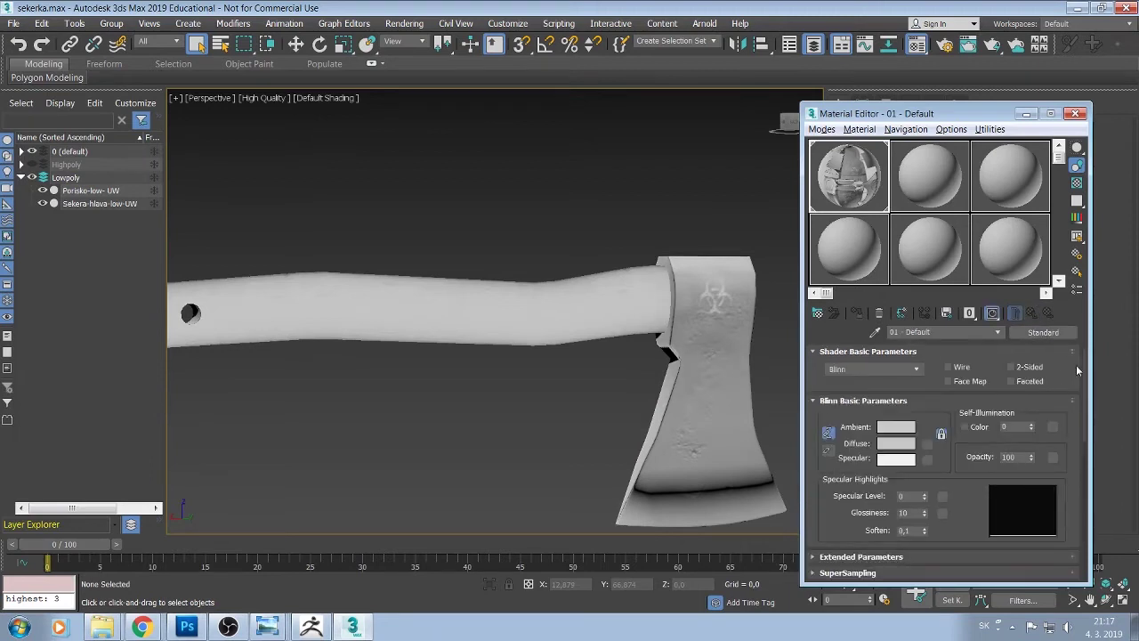
left_click_drag(1078, 370, 1081, 388)
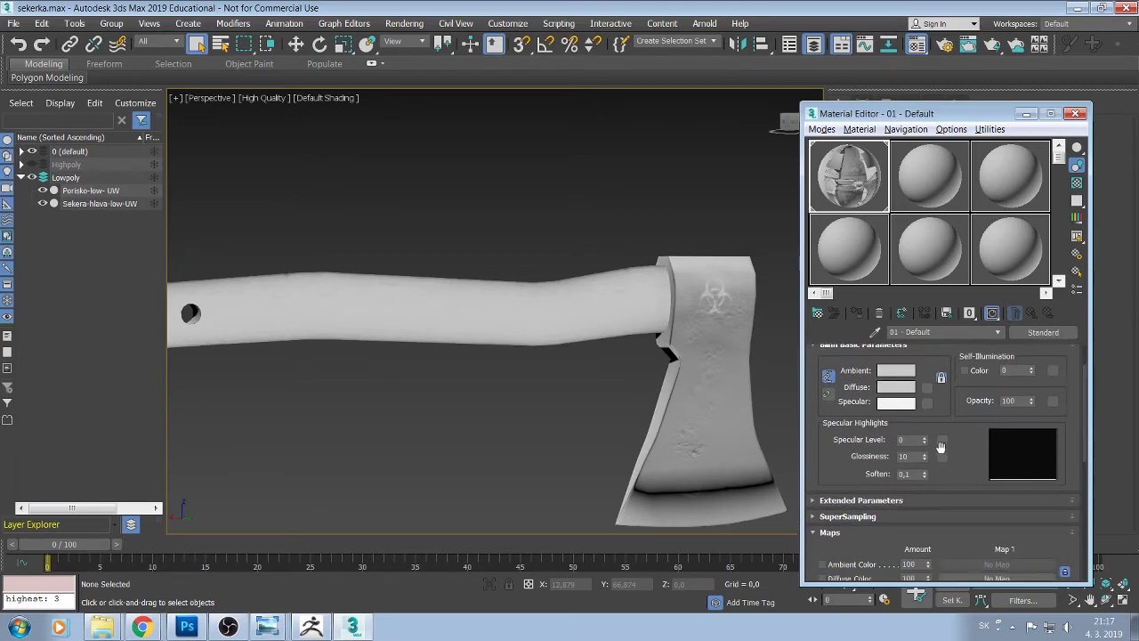
left_click_drag(925, 457, 929, 415)
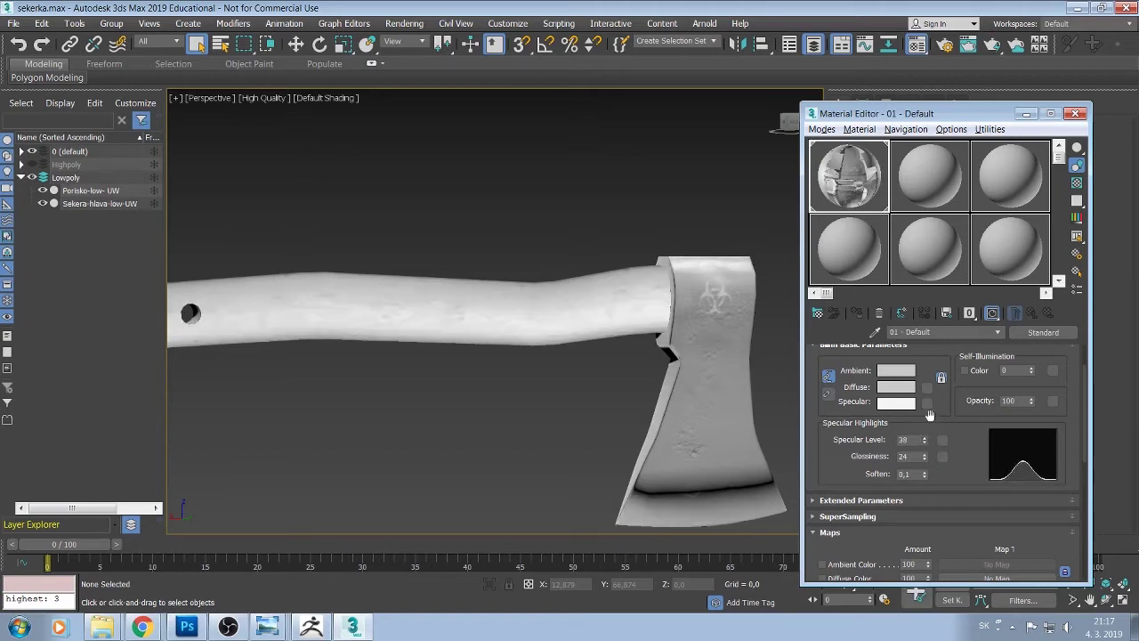
left_click(926, 454)
mouse_move(926, 456)
left_mouse_down()
mouse_move(925, 437)
mouse_move(925, 451)
left_mouse_up()
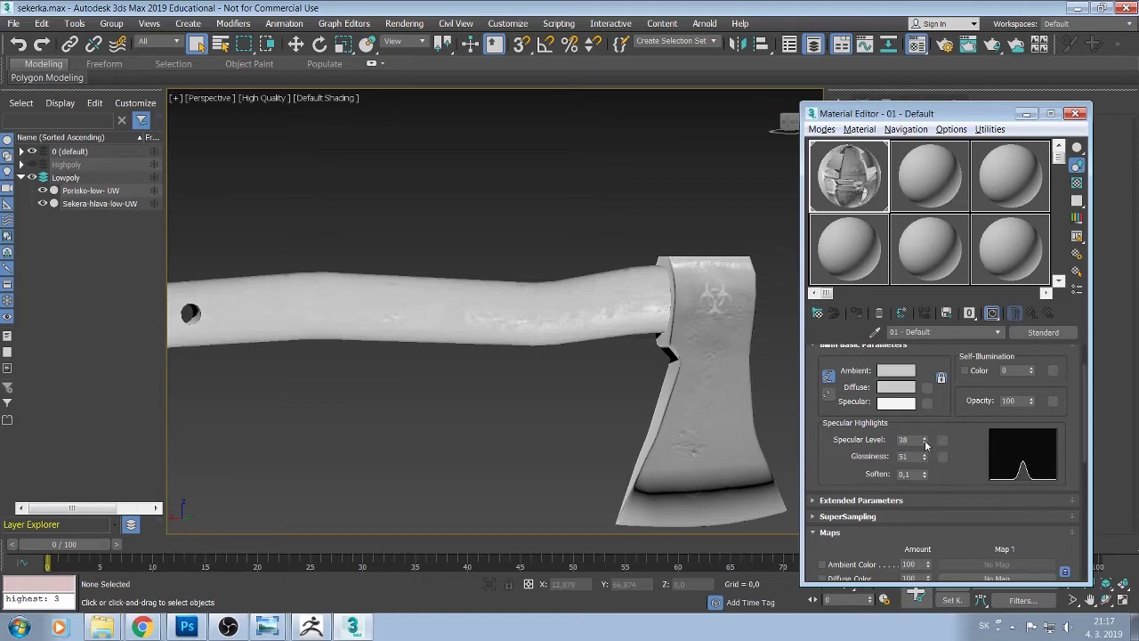
left_click_drag(925, 440, 931, 417)
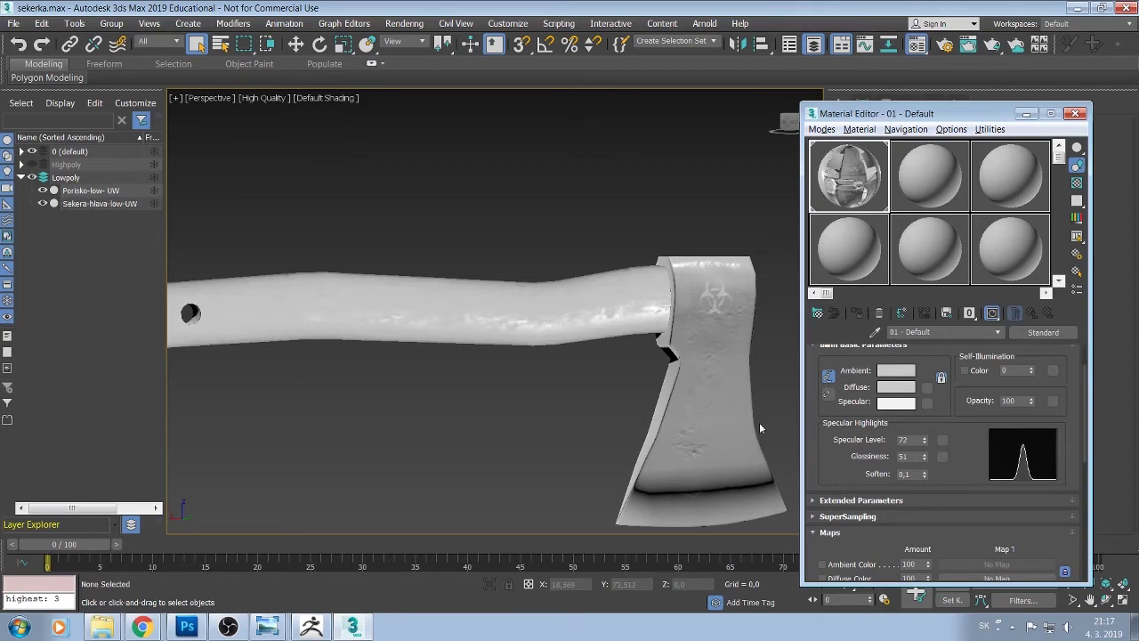
left_click_drag(1086, 459, 1080, 506)
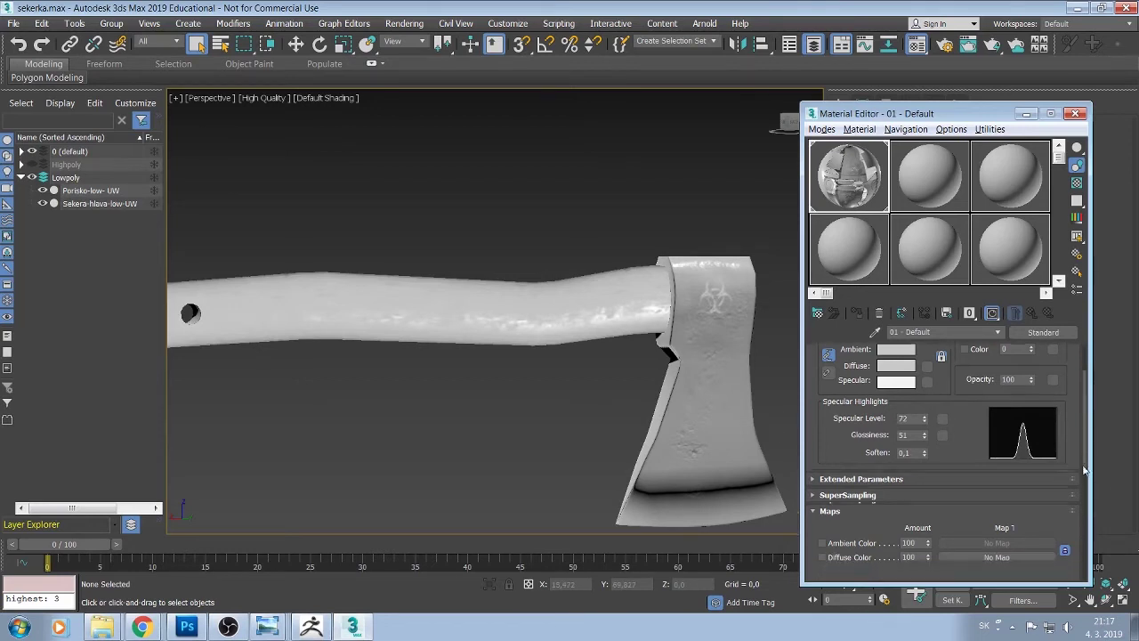
Try higher and lower Bump amounts on the axe, finally settling the Bump amount at 100
scroll(1080, 508, "down", 2)
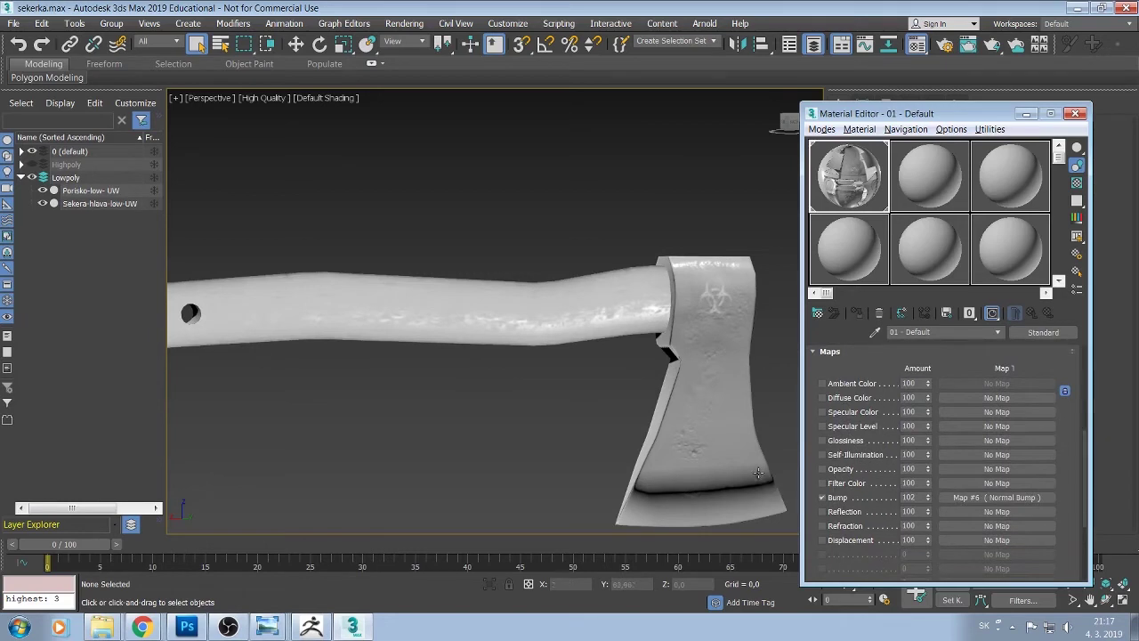
mouse_move(759, 473)
middle_mouse_down("alt")
mouse_move(748, 476)
mouse_move(752, 439)
mouse_move(753, 485)
middle_mouse_up("alt")
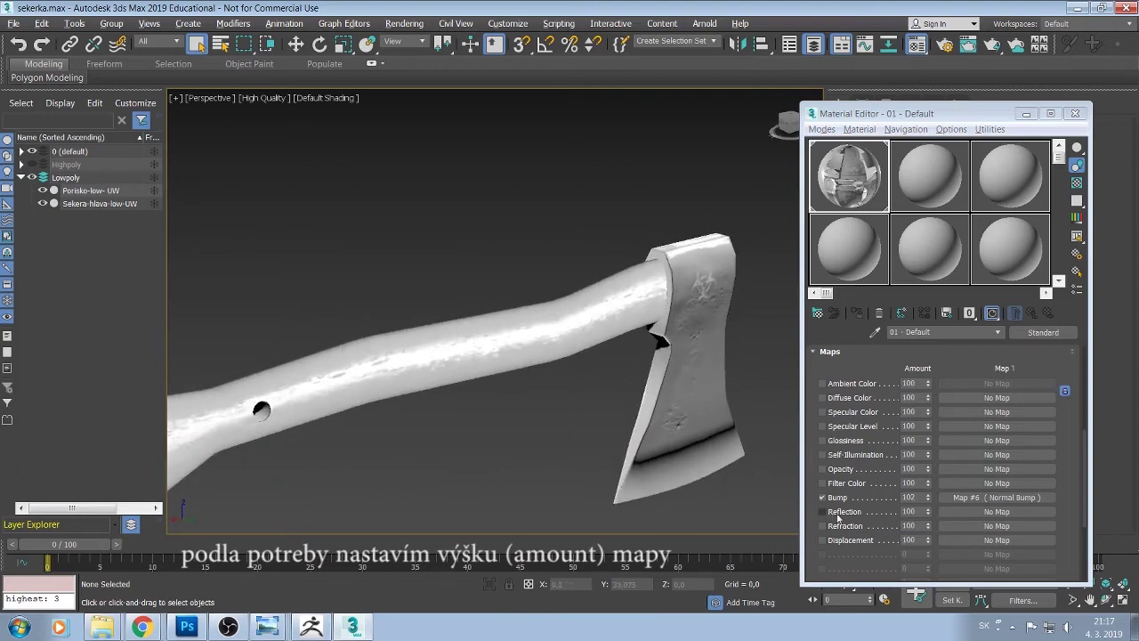
left_click_drag(926, 503, 945, 452)
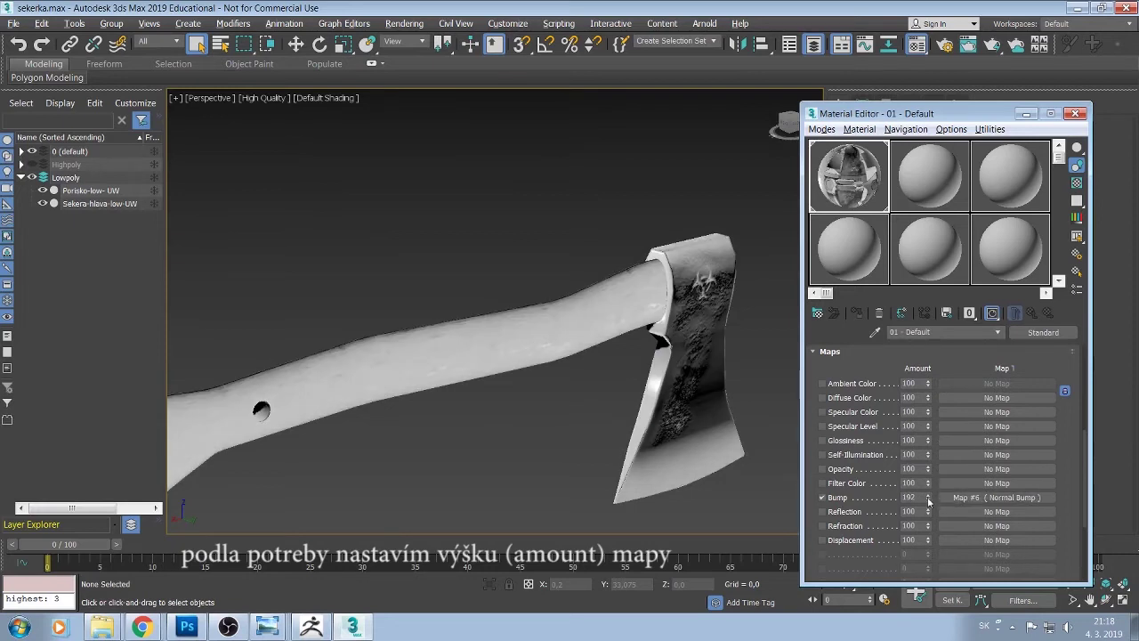
left_click_drag(928, 503, 928, 534)
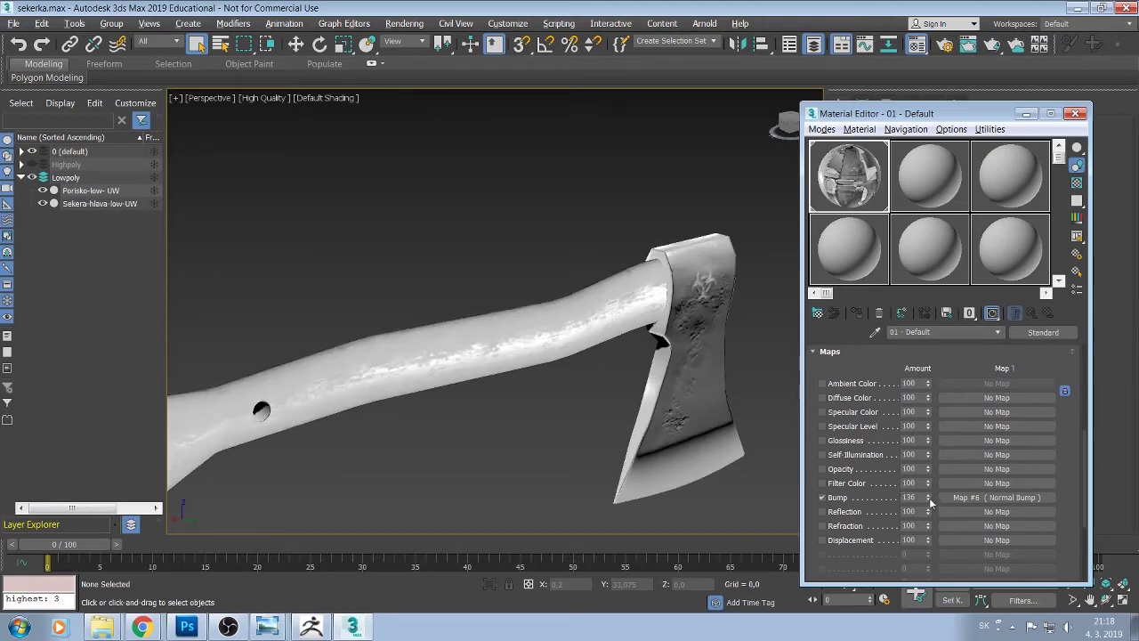
left_click_drag(928, 497, 928, 513)
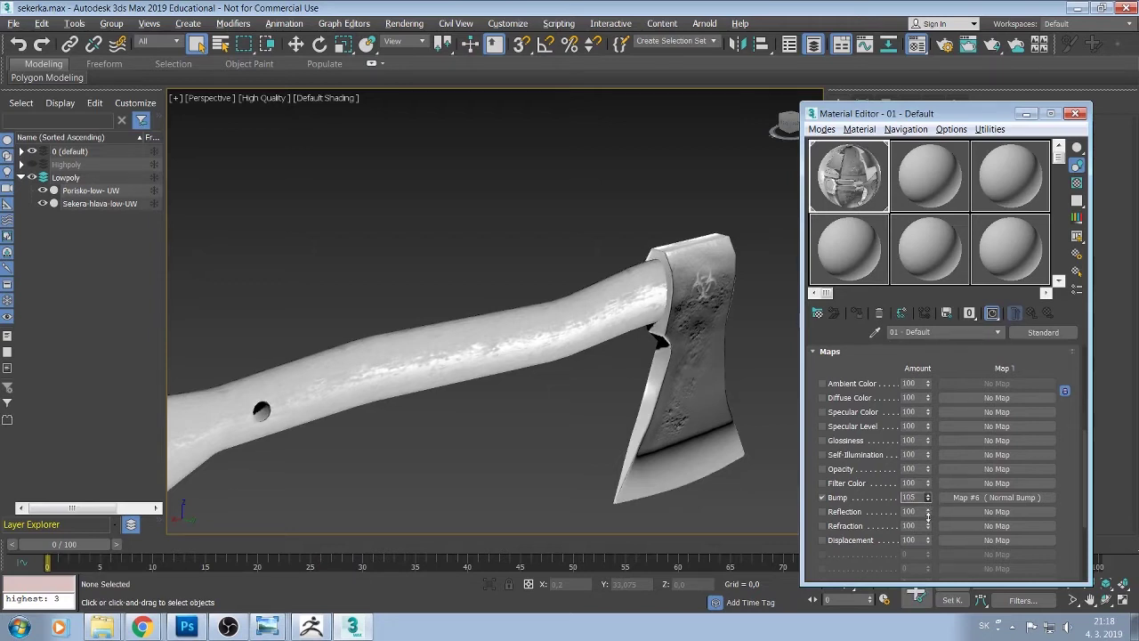
left_click_drag(927, 514, 928, 518)
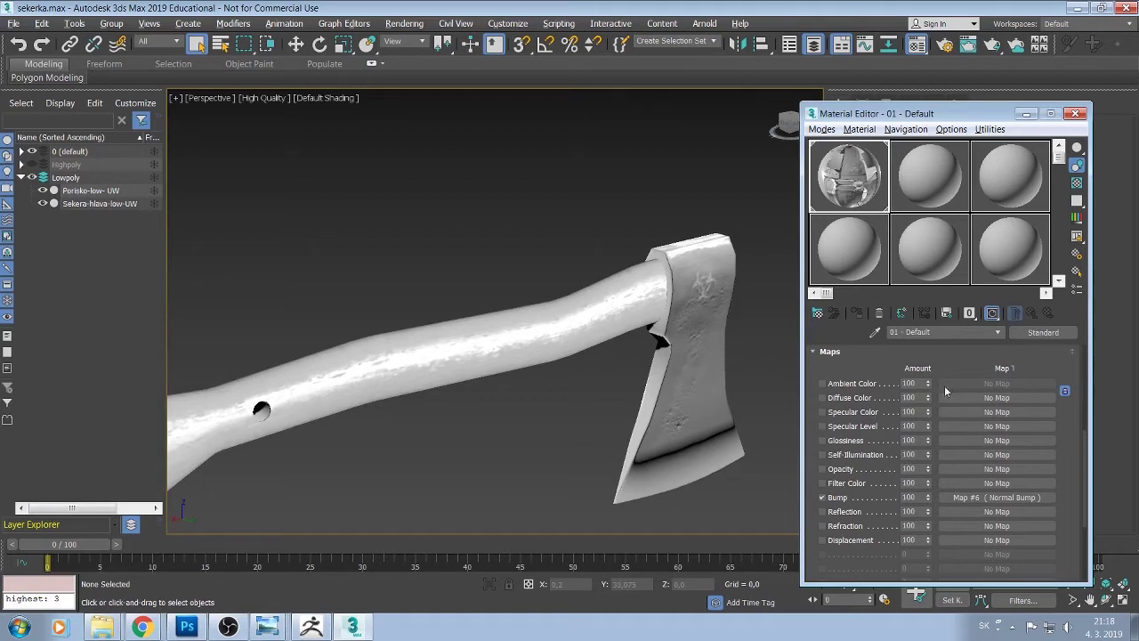
Unlock Ambient from Diffuse and load sekera_occlusion.png as the Ambient Color map, toggling it to compare
left_click(1067, 395)
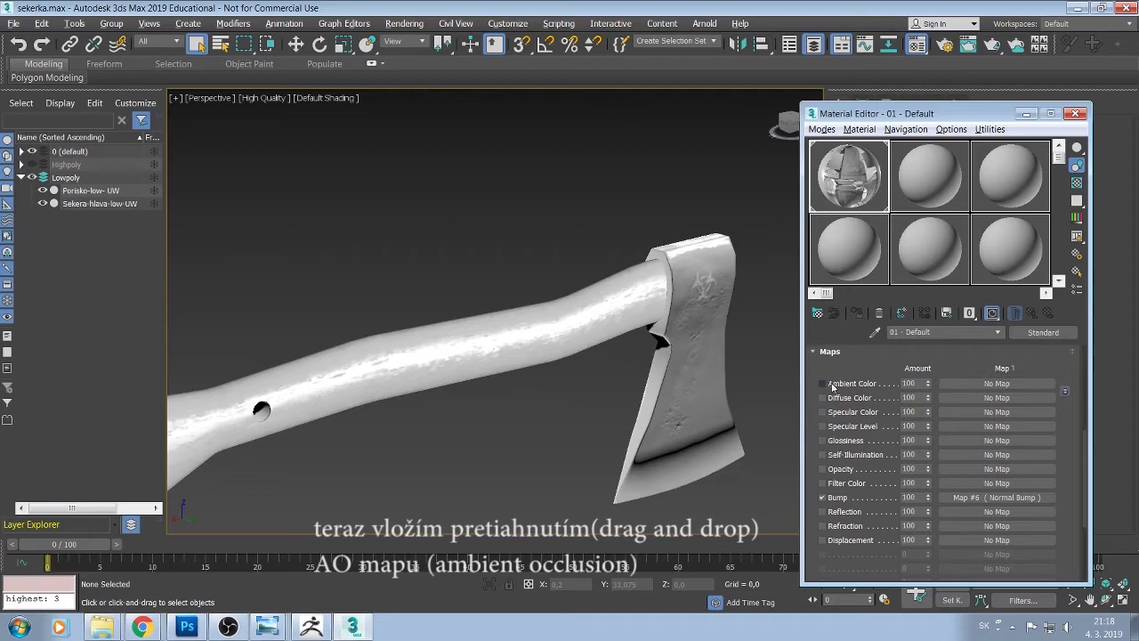
left_click(102, 626)
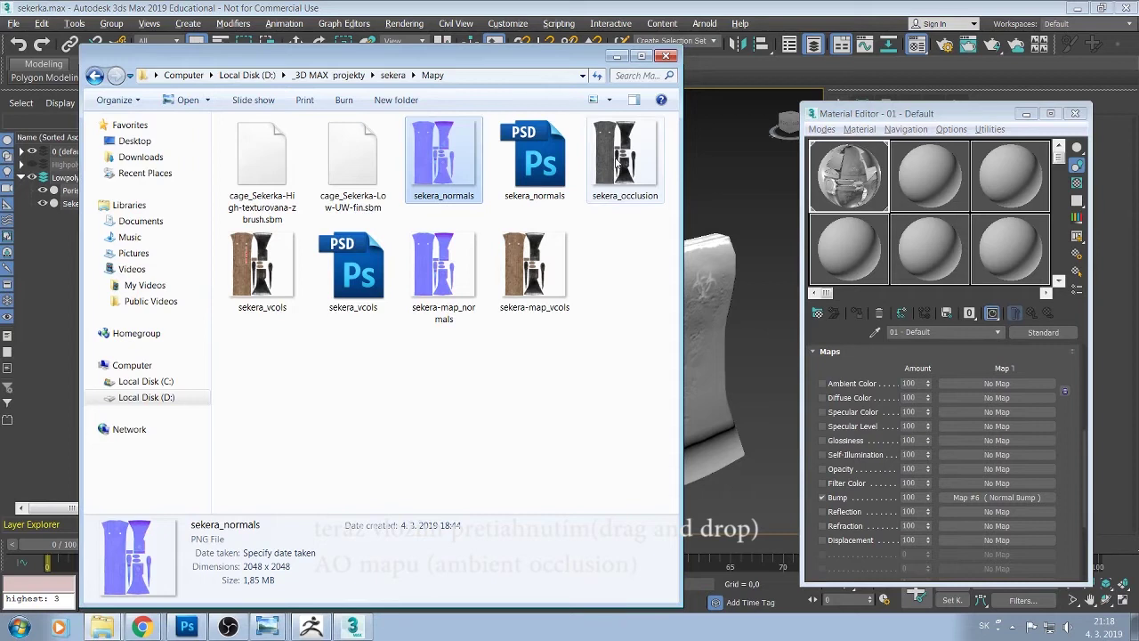
left_click(617, 163)
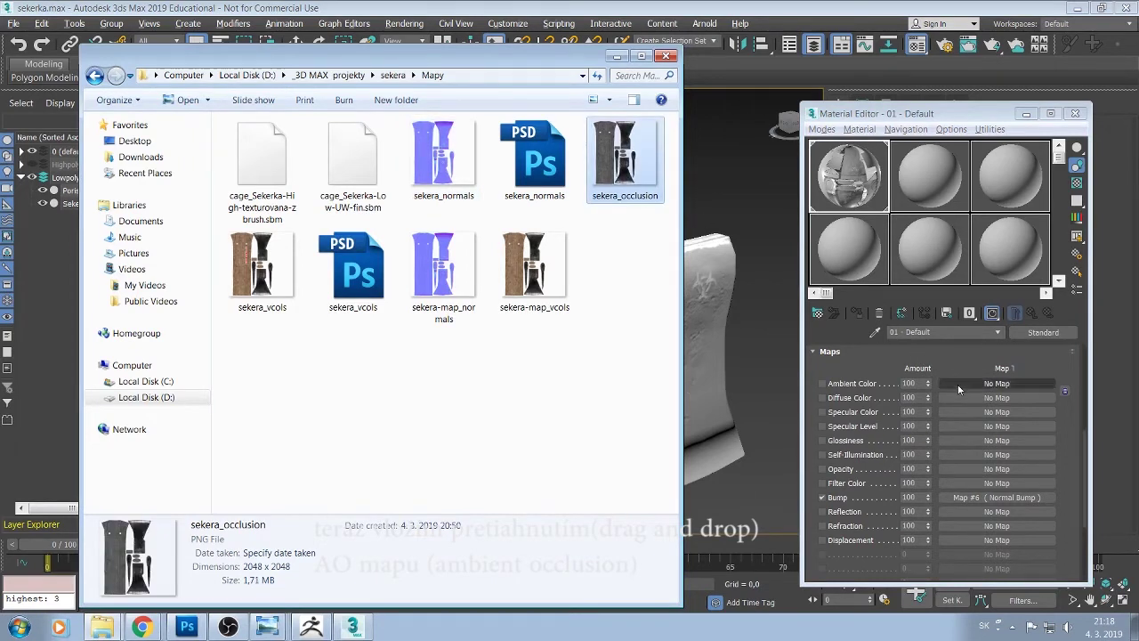
left_click_drag(958, 389, 961, 385)
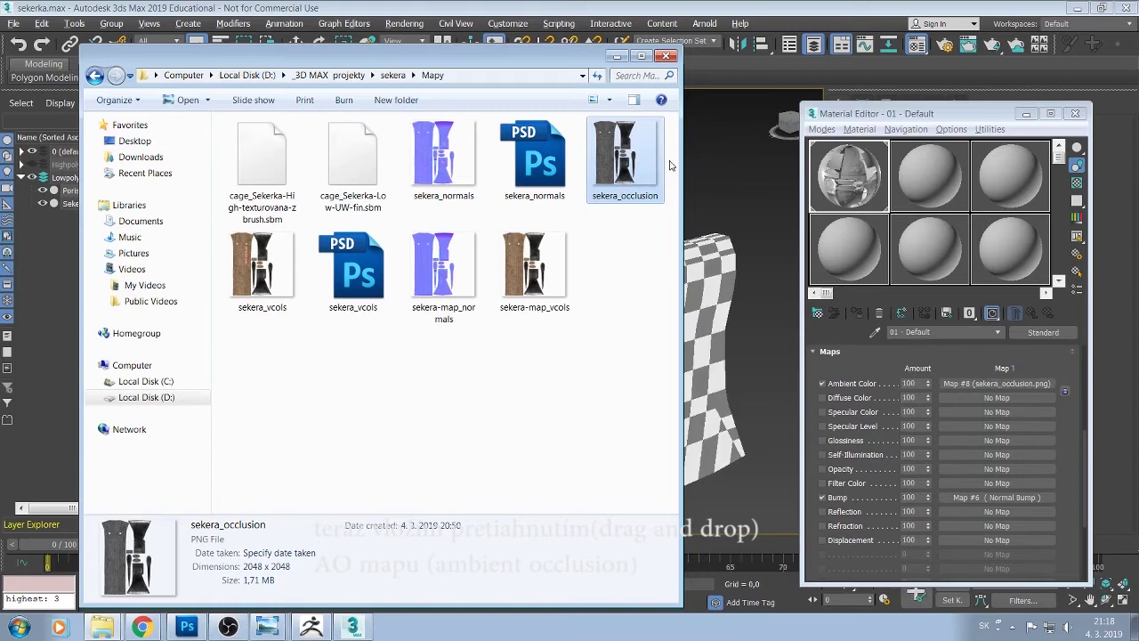
left_click(618, 60)
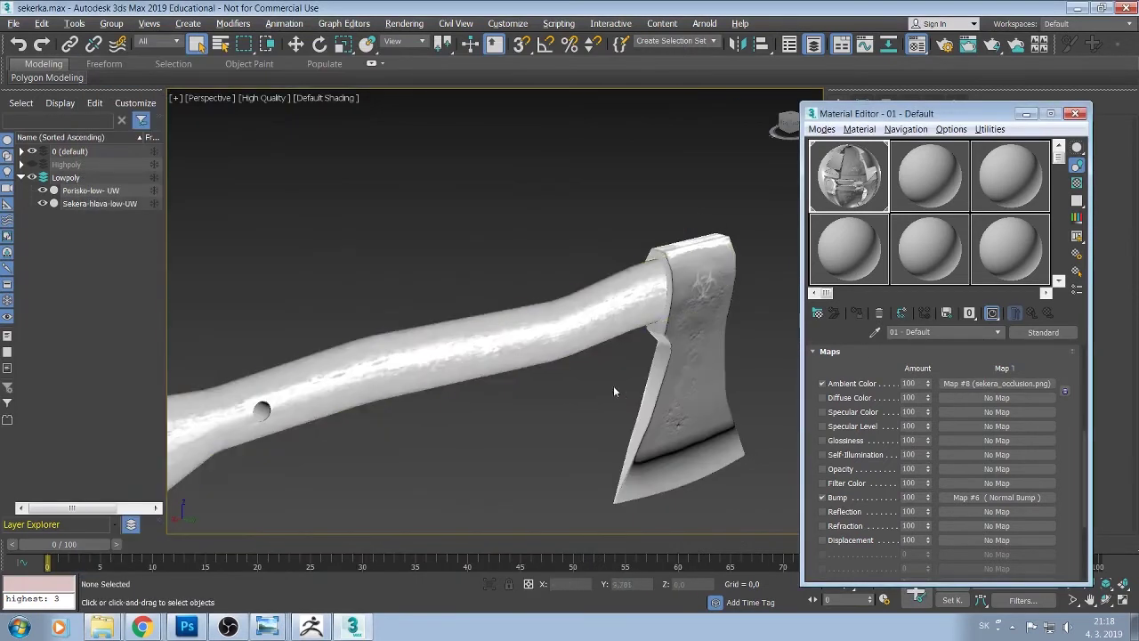
left_click(822, 383)
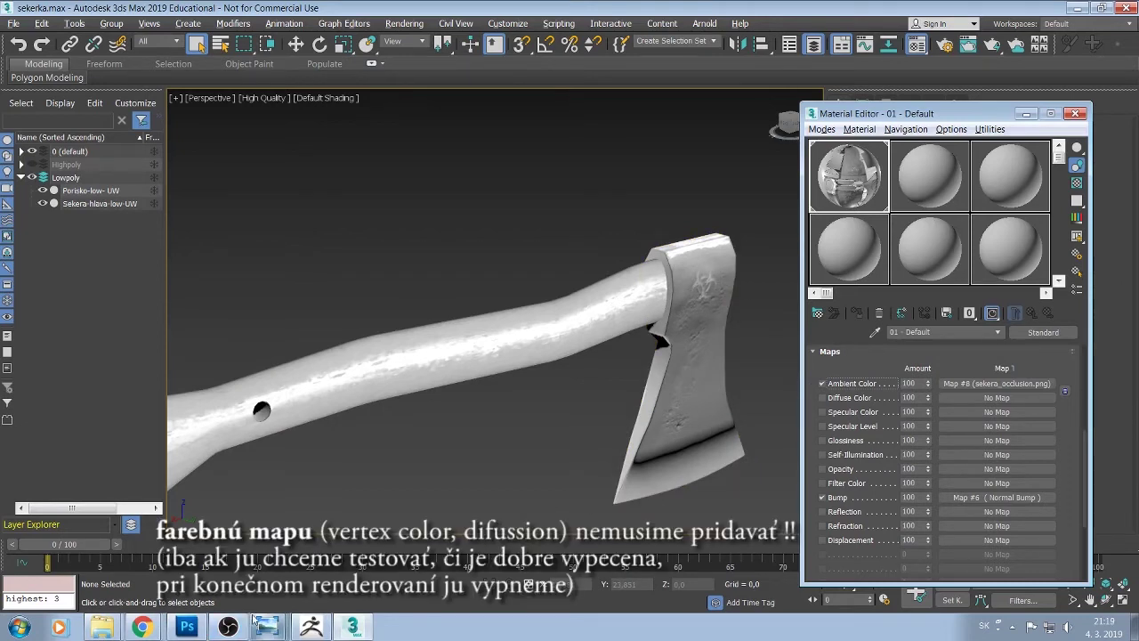
Drag sekera_vcols.png from the Mapy folder onto the Diffuse Color map slot, then minimize Explorer
left_click(100, 627)
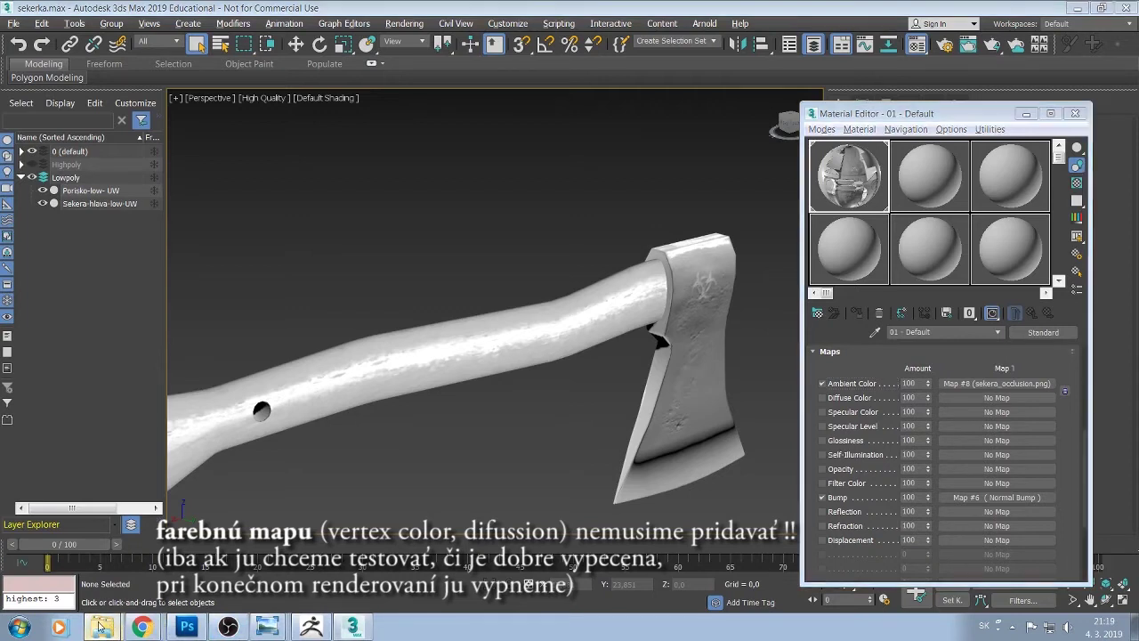
left_click(127, 582)
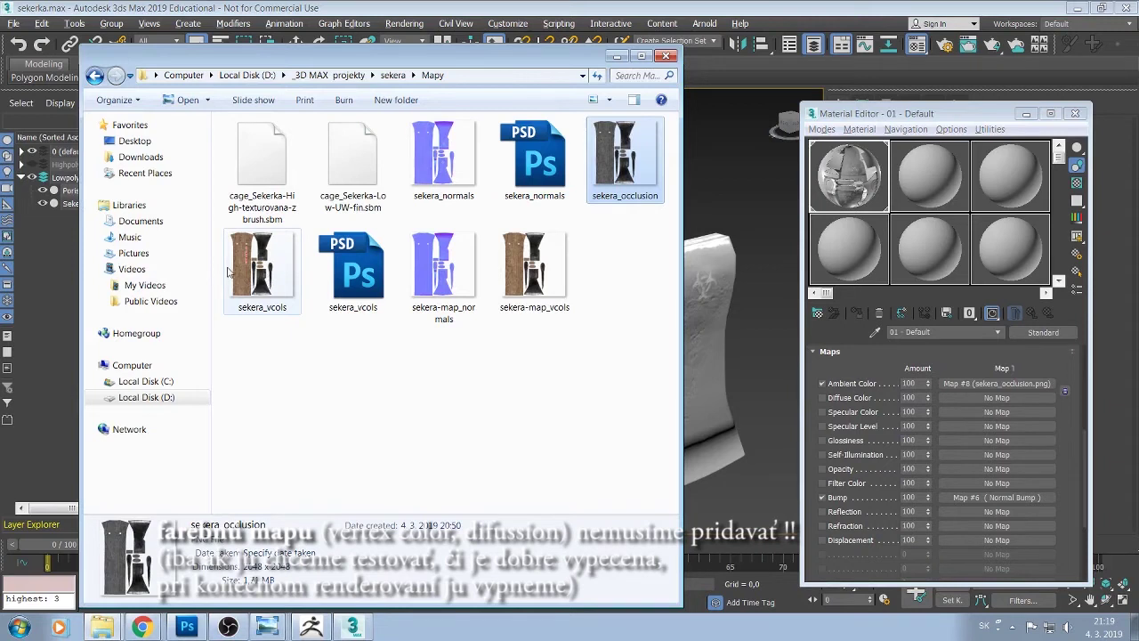
left_click(257, 261)
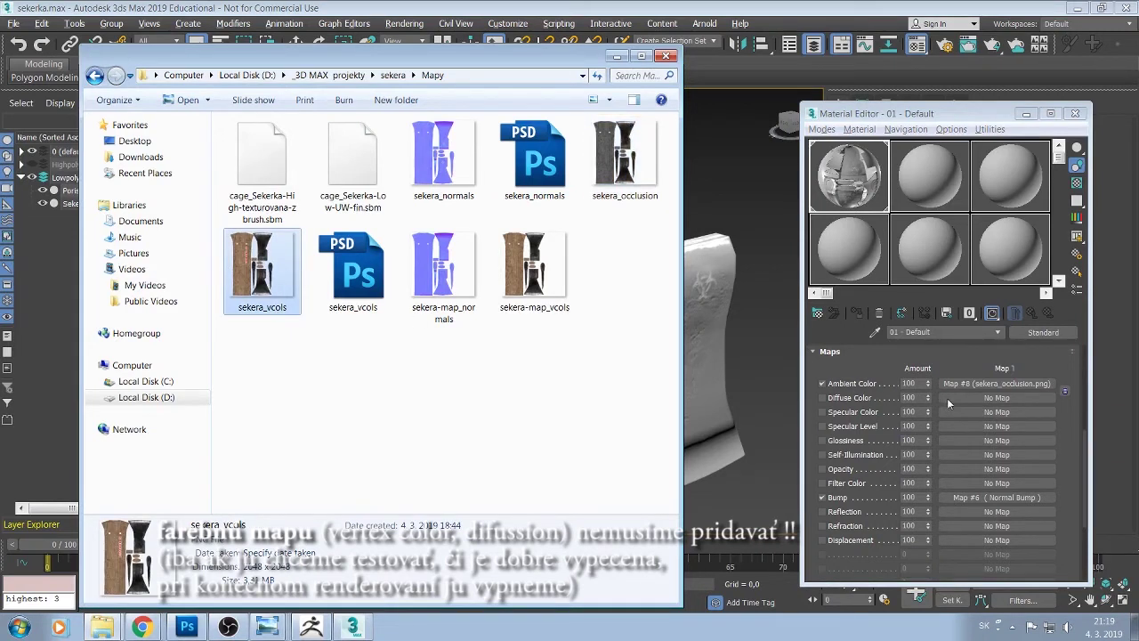
left_click_drag(948, 399, 948, 399)
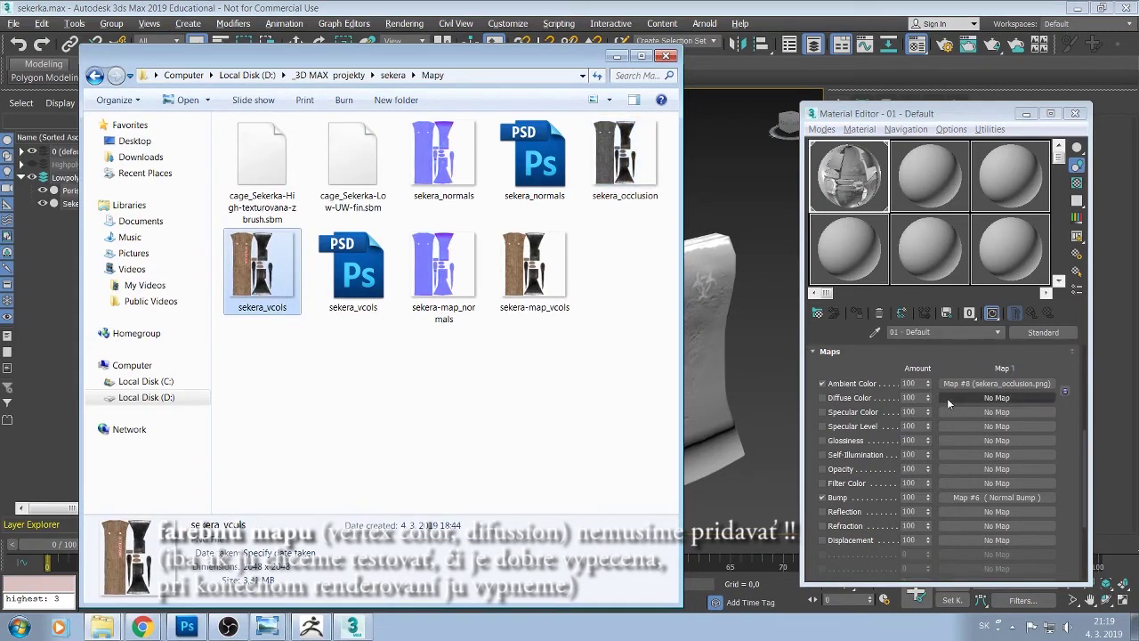
left_click(616, 56)
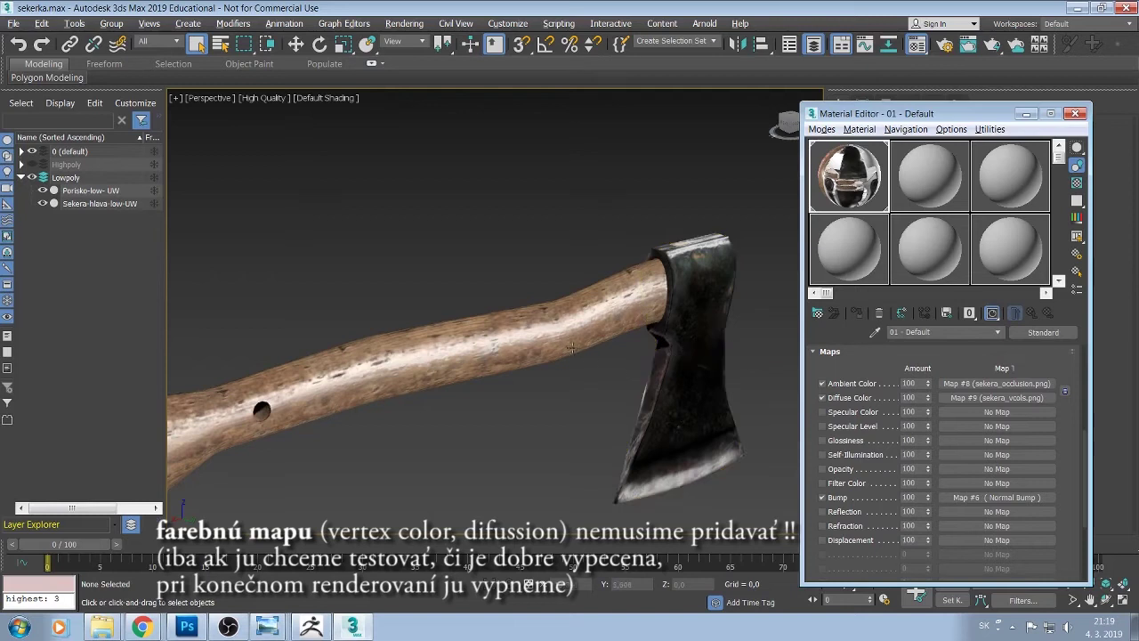
Orbit the perspective view and zoom in to a close side-on view of the textured axe handle and head
mouse_move(680, 355)
middle_mouse_down("alt")
mouse_move(598, 415)
mouse_move(585, 334)
mouse_move(637, 358)
mouse_move(657, 334)
mouse_move(488, 371)
mouse_move(474, 343)
mouse_move(560, 358)
mouse_move(552, 356)
middle_mouse_up("alt")
scroll(488, 371, "up", 3)
scroll(488, 371, "up", 3)
scroll(489, 371, "up", 1)
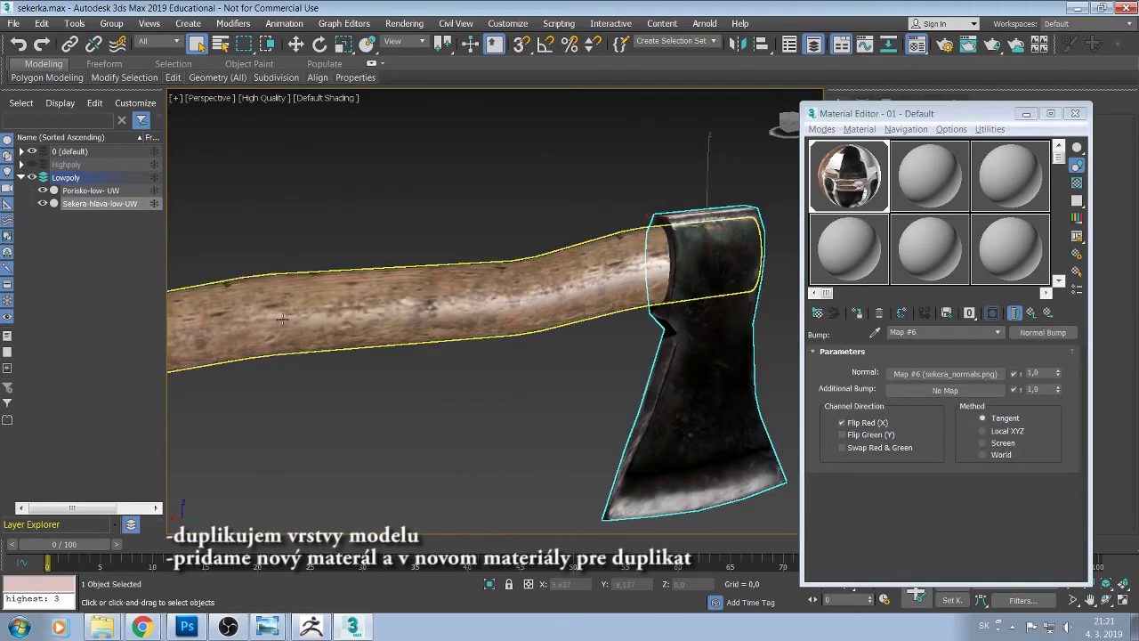
Clone the axe head and handle as independent copies, adding '-Wire' to the clone name
double_click(107, 206)
left_click(110, 194, "ctrl")
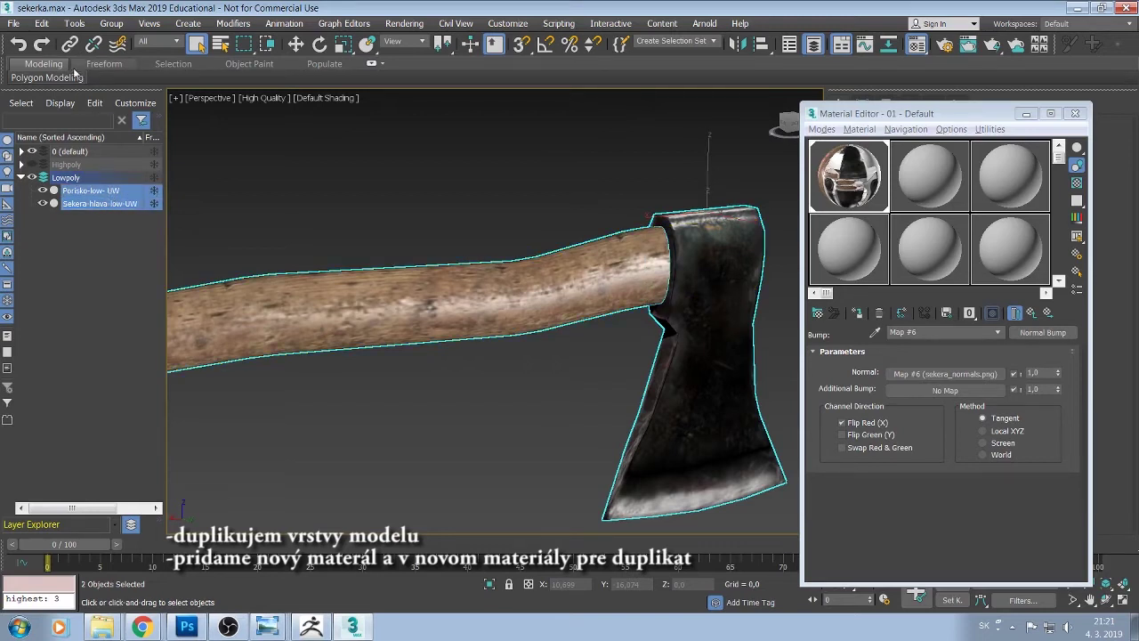
left_click(42, 23)
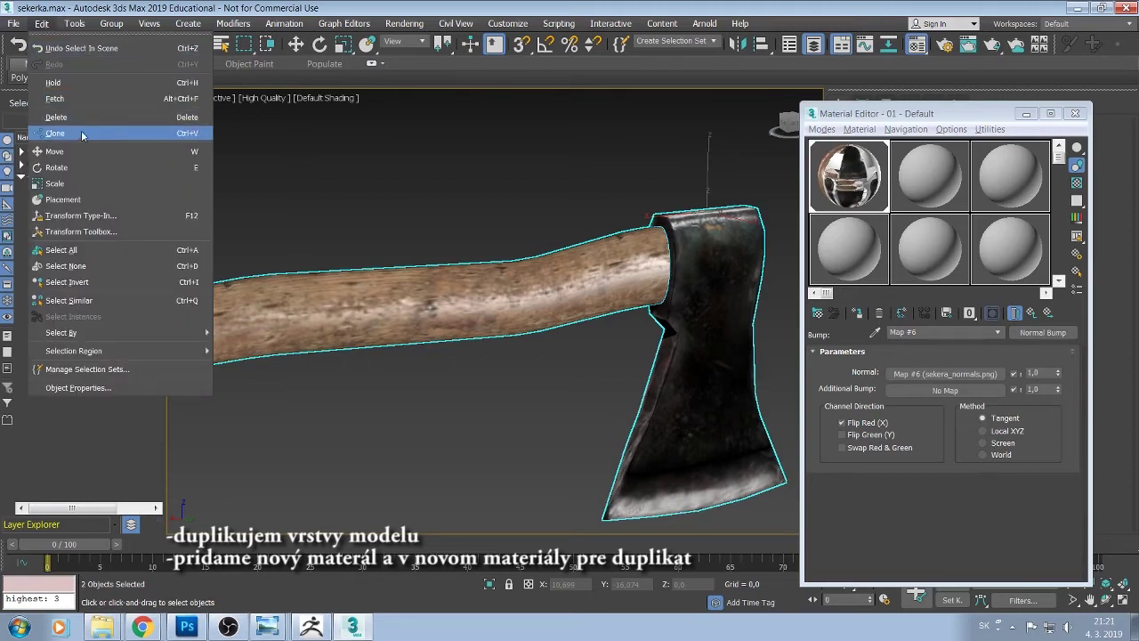
left_click(163, 134)
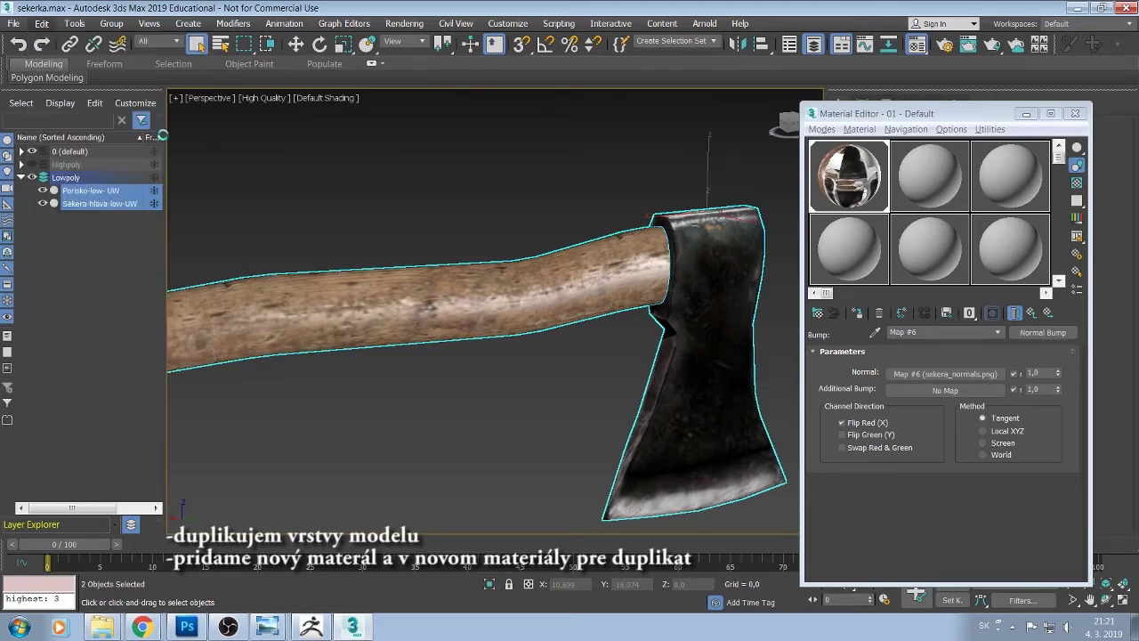
left_click(506, 275)
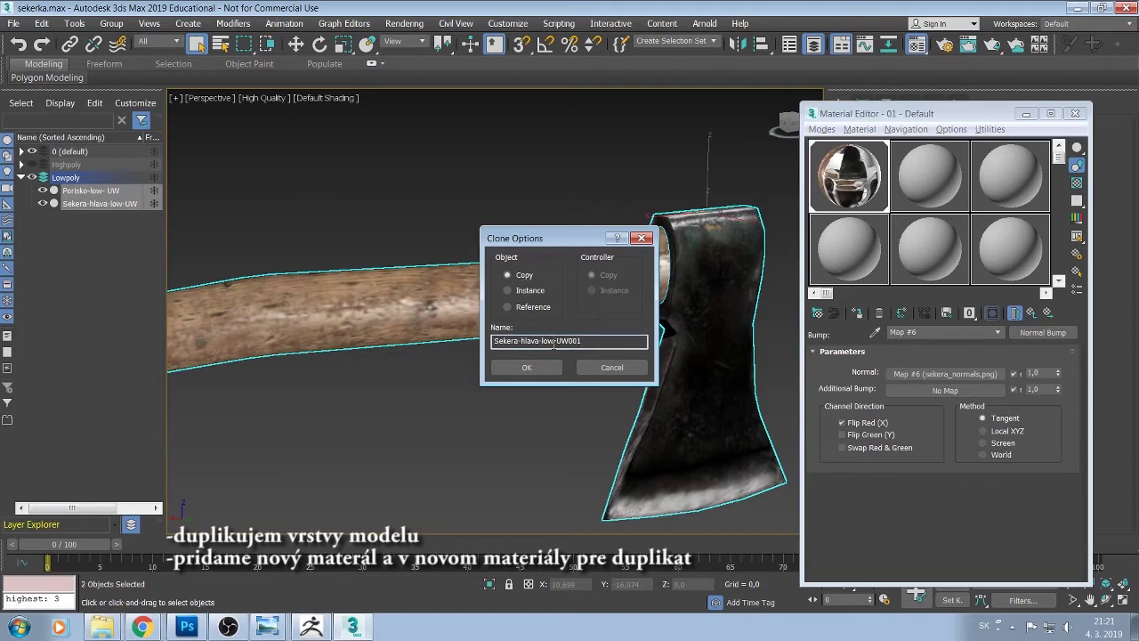
left_click(554, 343)
type("-")
type("Wire-")
left_click(552, 367)
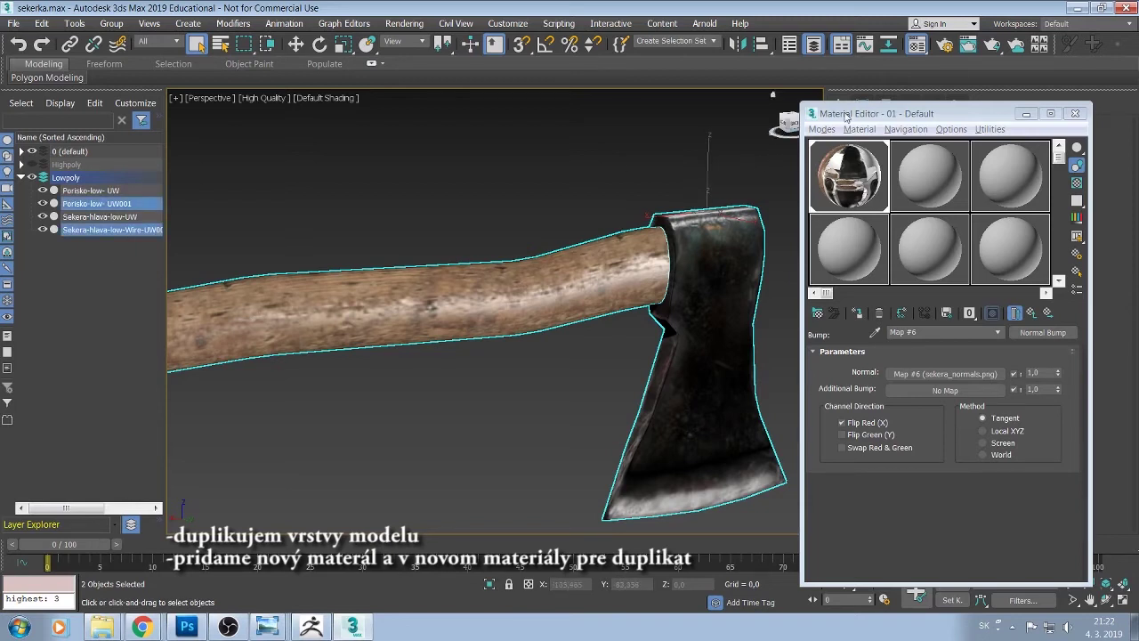
Rename the copied handle from Porisko-low- UW001 to 'Porisko-low- UW-wire'
mouse_move(848, 115)
left_mouse_down()
mouse_move(828, 266)
mouse_move(543, 174)
left_mouse_up()
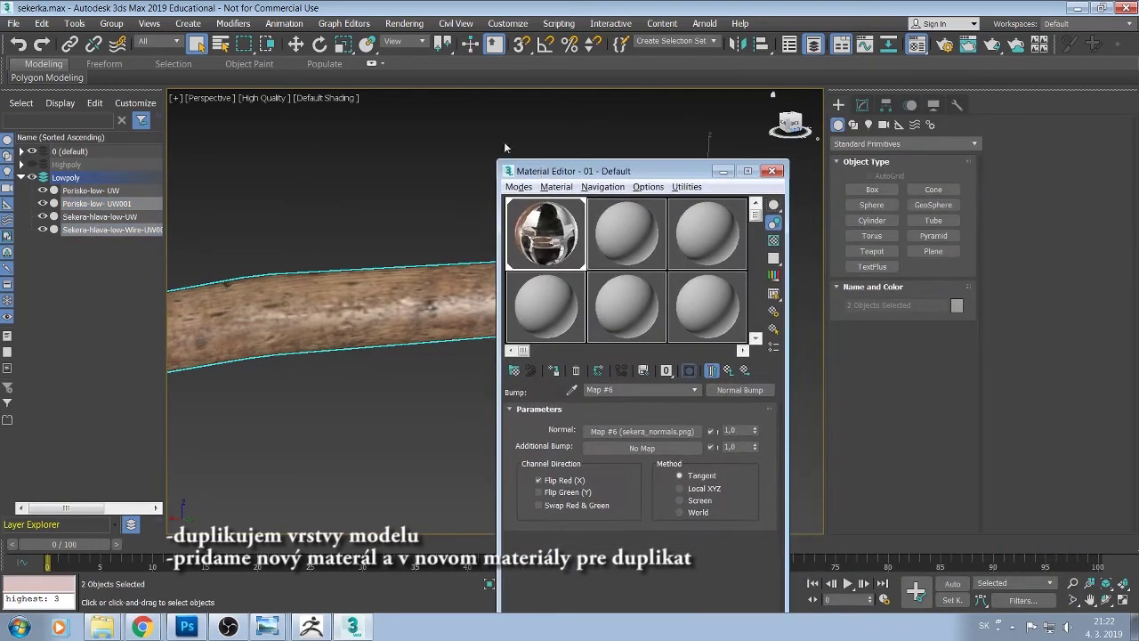
left_click(862, 105)
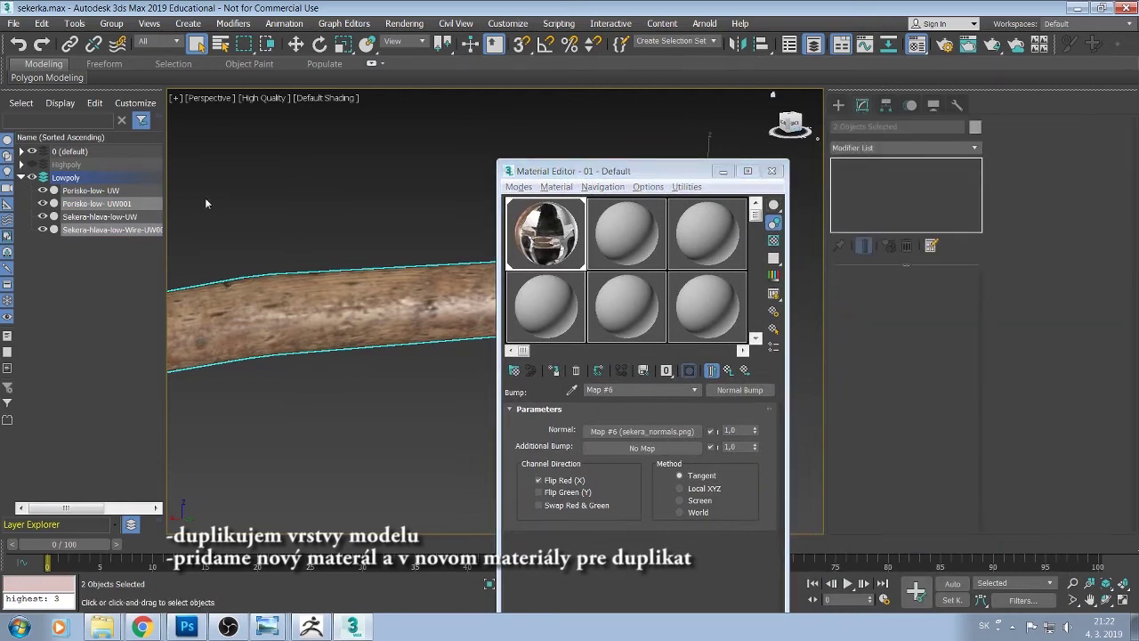
left_click(114, 245)
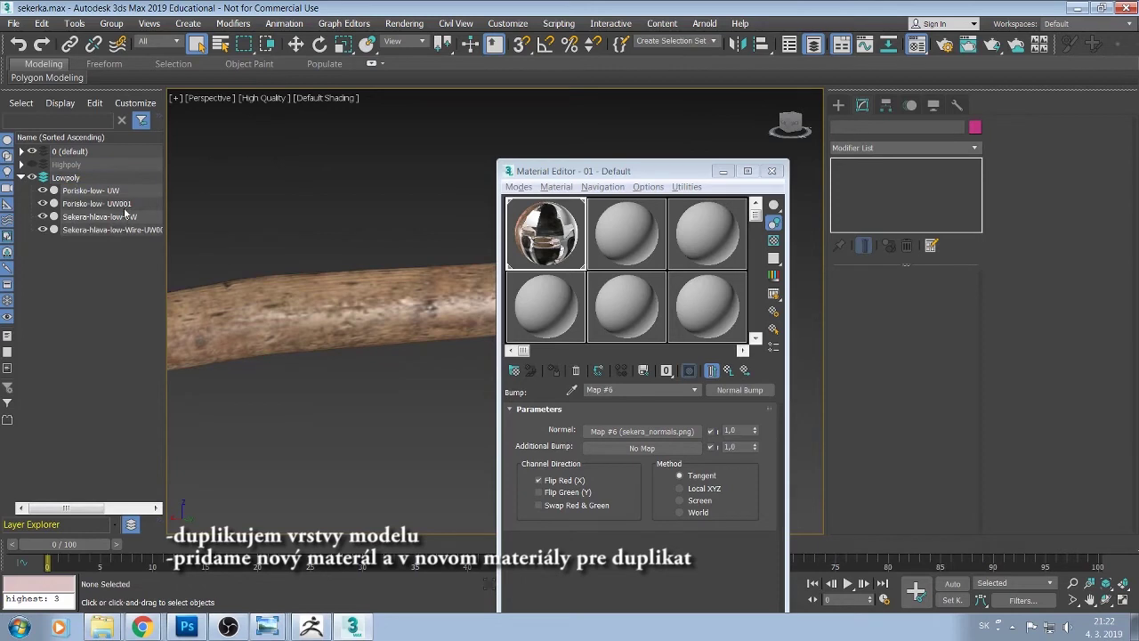
left_click(124, 206)
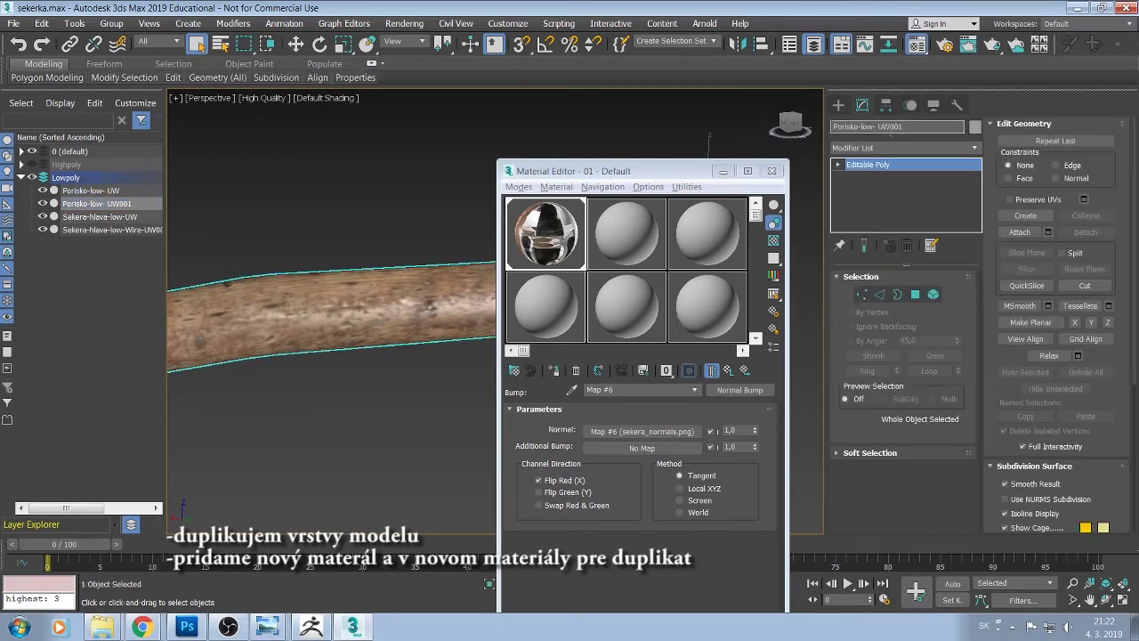
left_click_drag(904, 126, 889, 127)
type("-wi")
type("re")
left_click(884, 193)
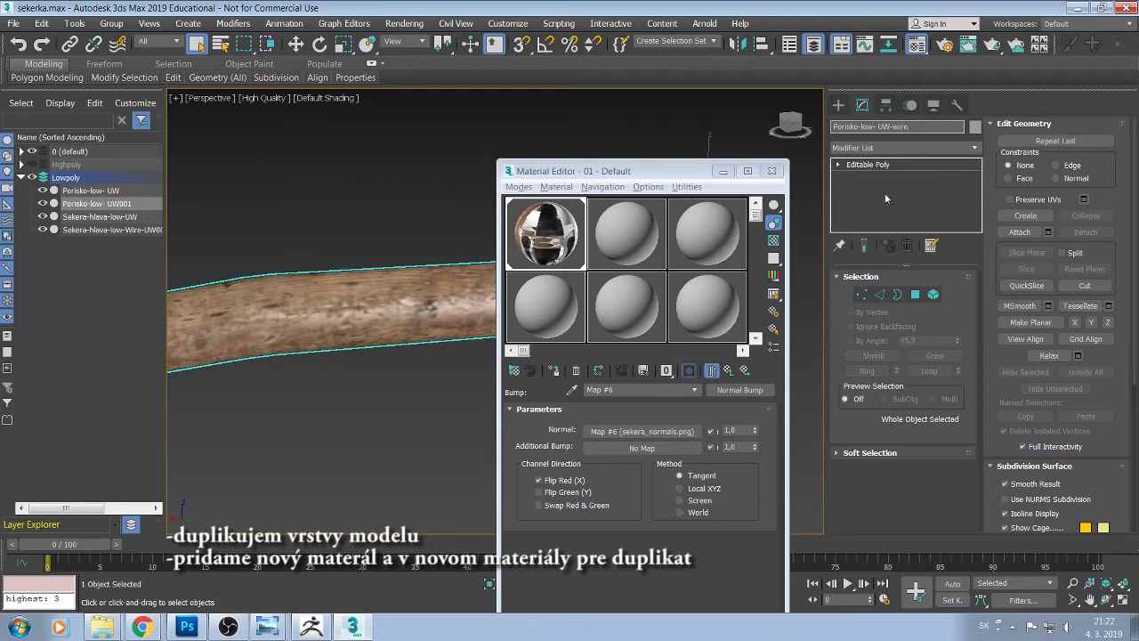
left_click(122, 203)
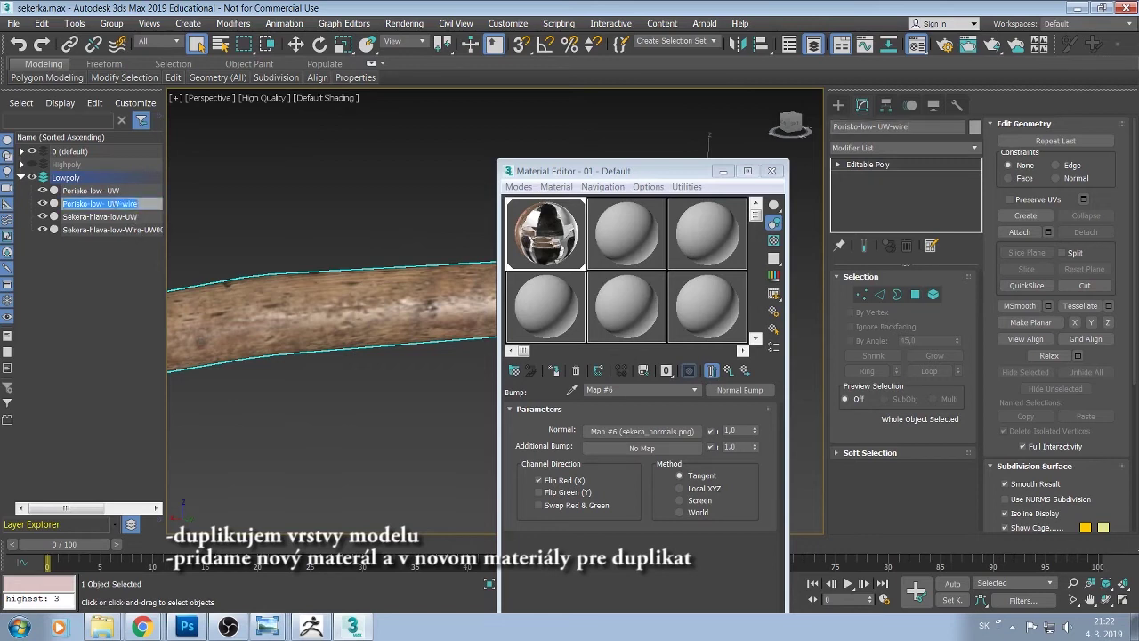
Rename the copied axe head to 'Sekera-hlava-low-Wire-UW' by removing the trailing 01
left_click(129, 232)
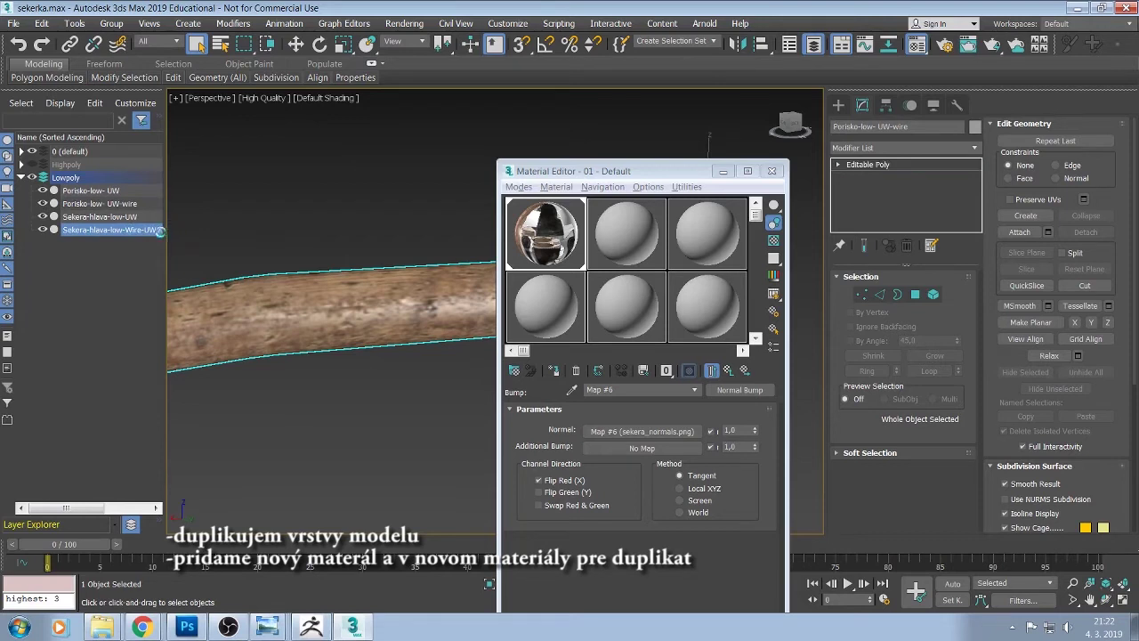
left_click(159, 232)
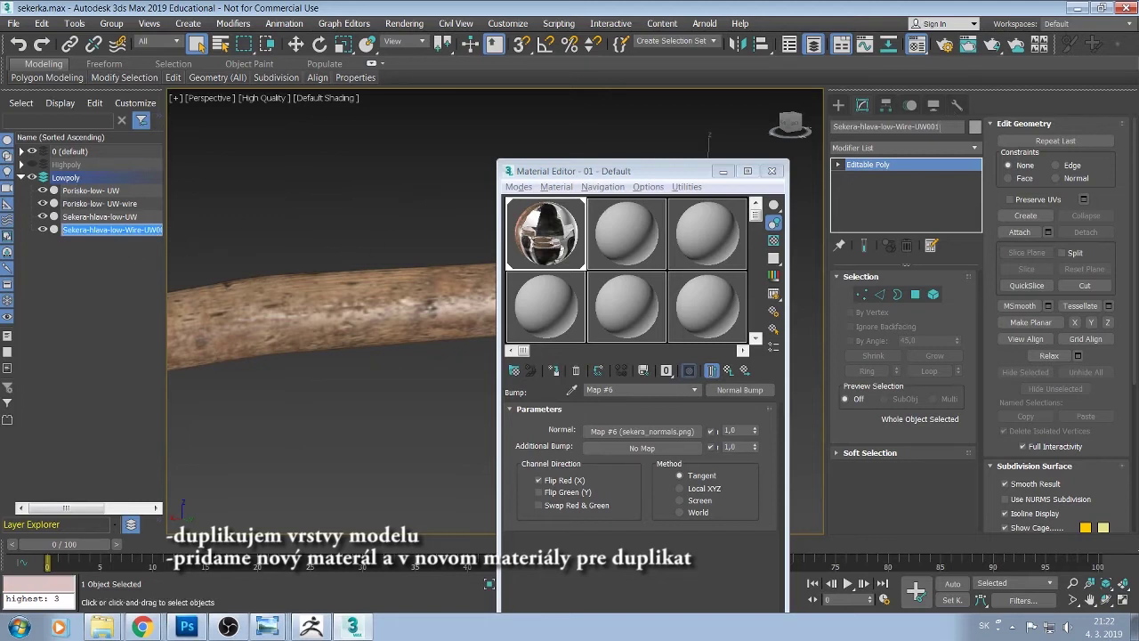
left_click_drag(943, 126, 928, 126)
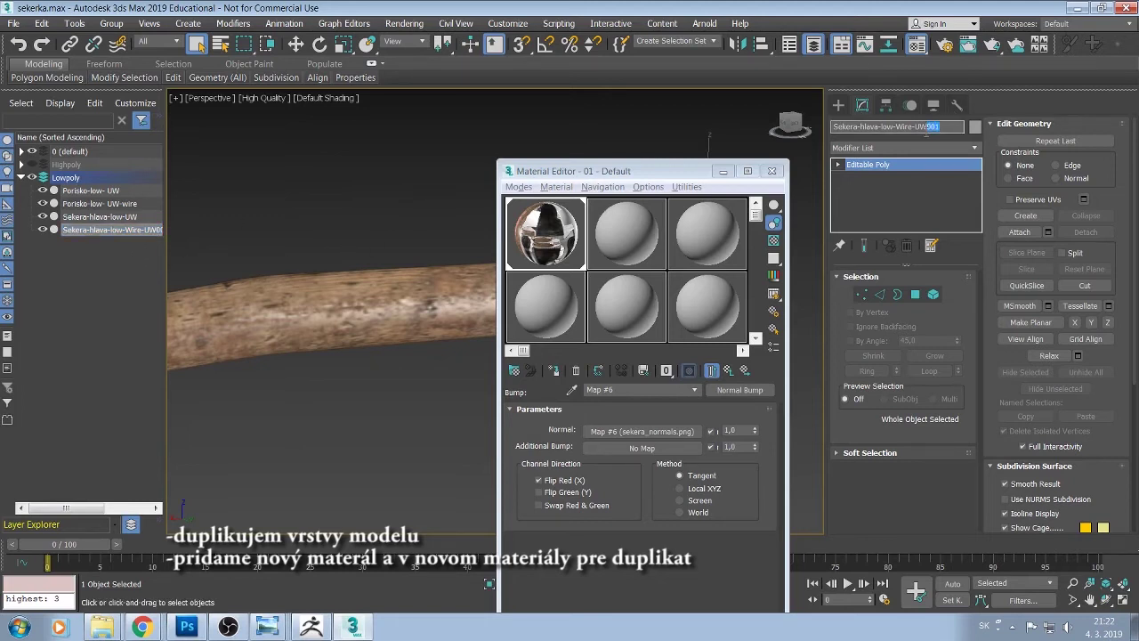
key("BackSpace")
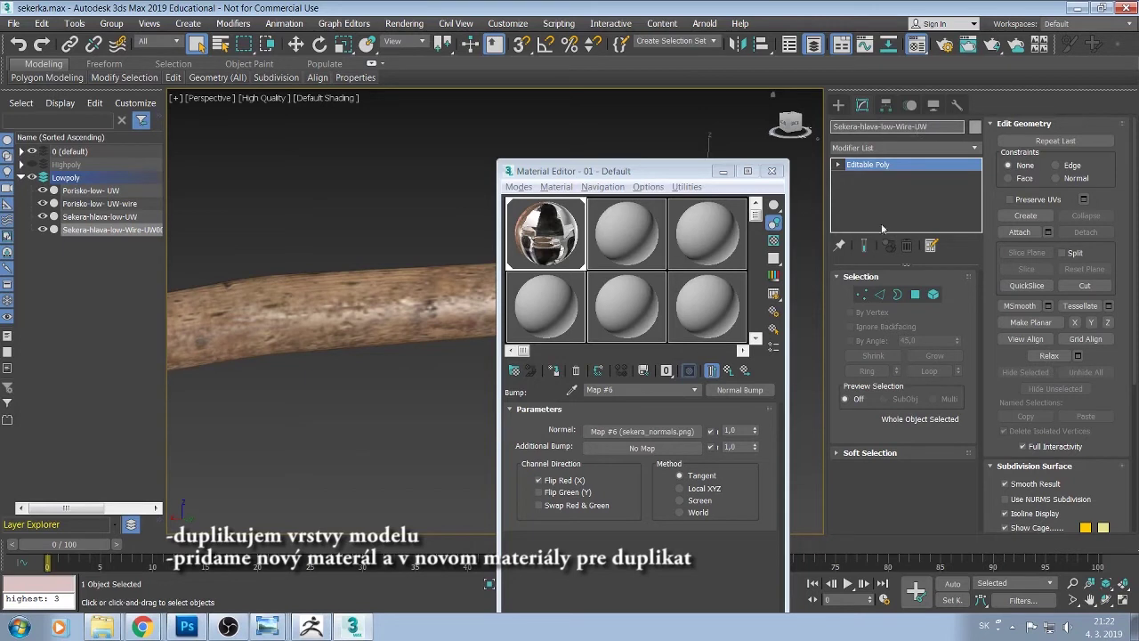
left_click(883, 230)
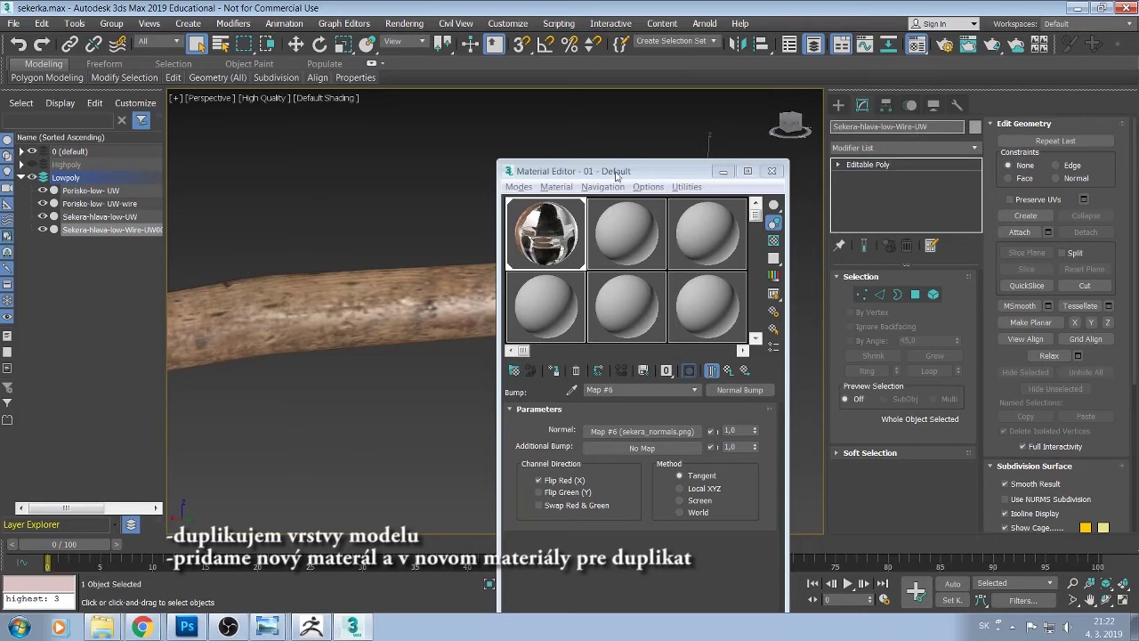
Assign the unused 02 - Default material to the duplicate axe head and duplicate handle
left_click_drag(615, 175, 876, 155)
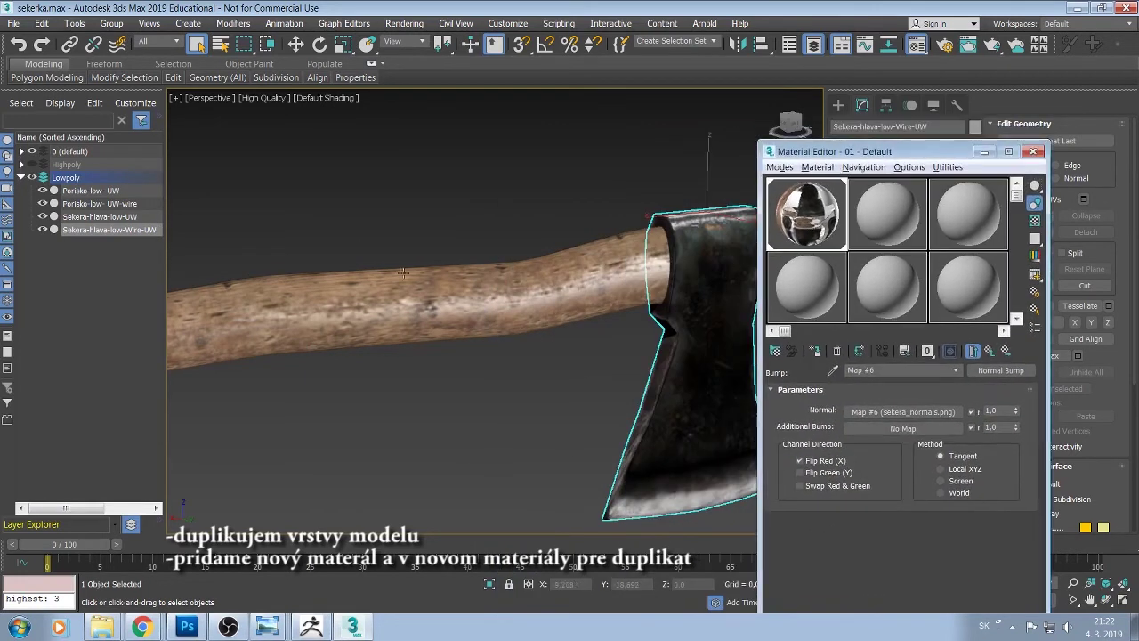
left_click(870, 222)
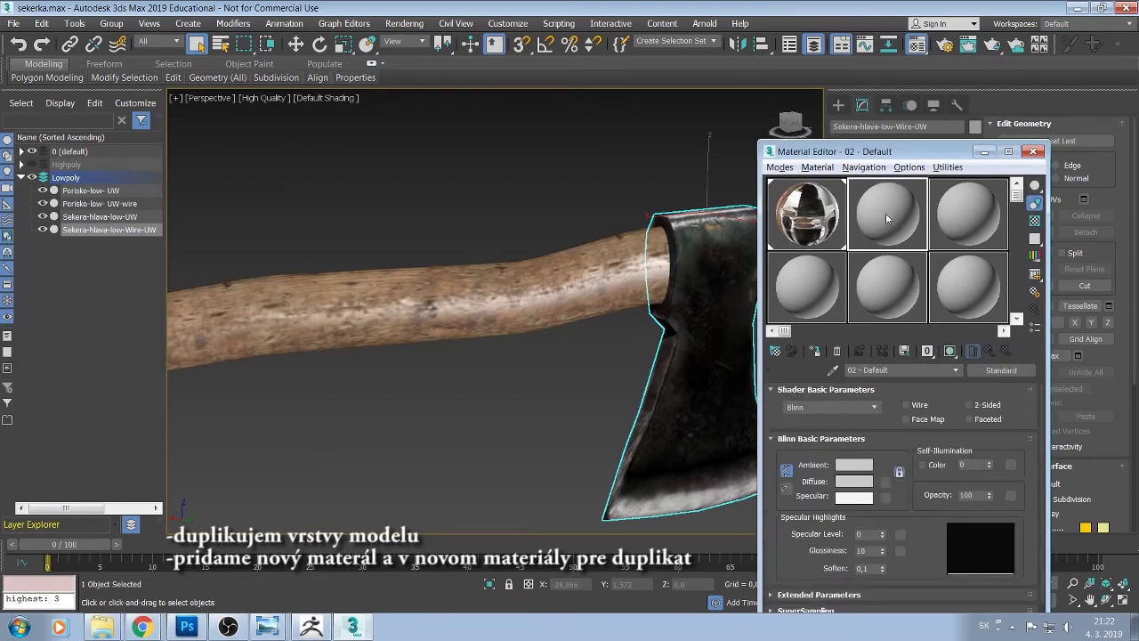
double_click(885, 213)
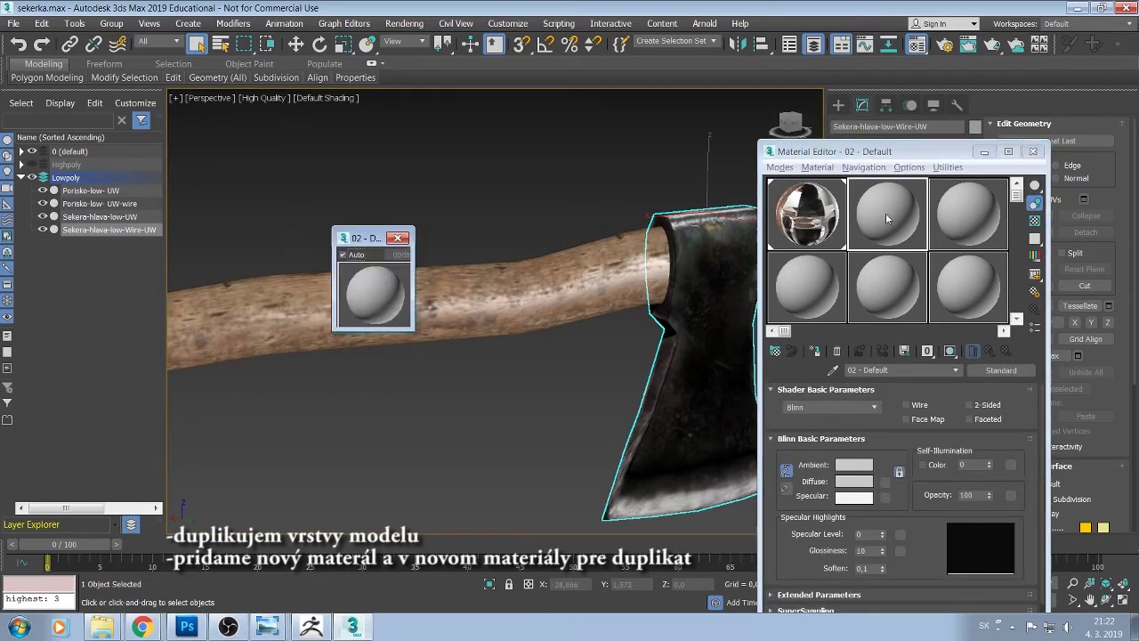
left_click(398, 238)
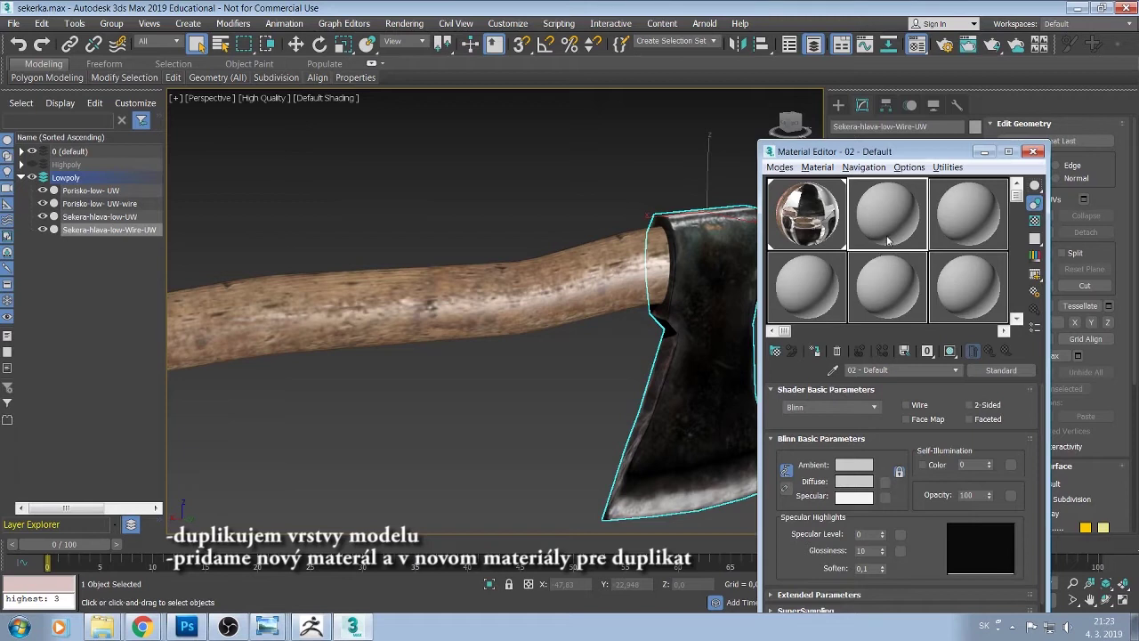
left_click(815, 351)
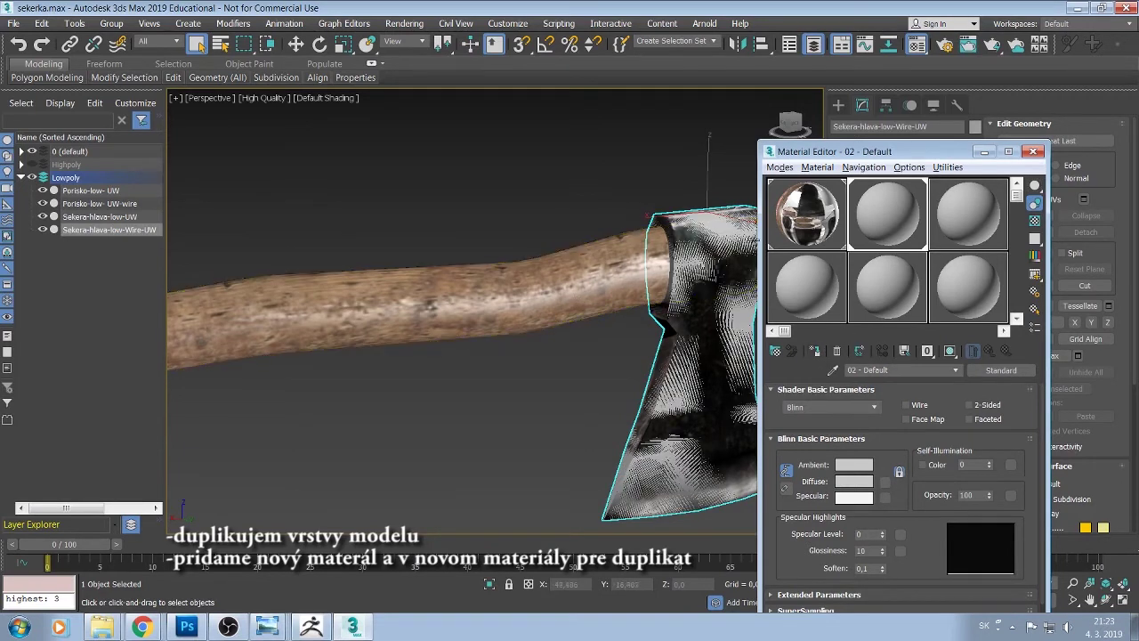
left_click(618, 272)
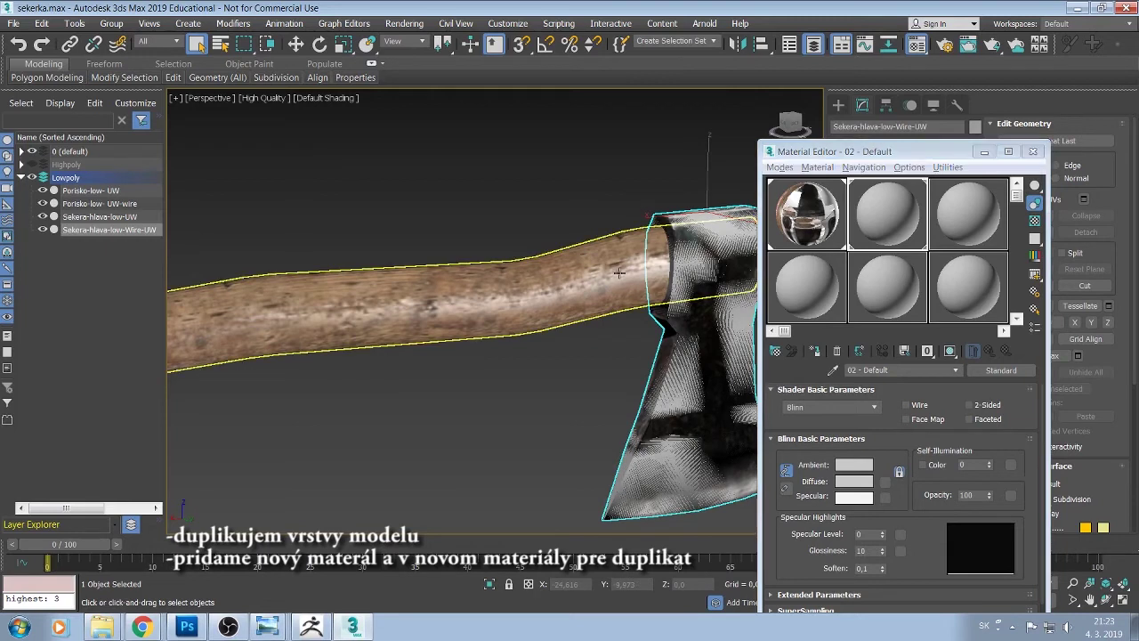
left_click(674, 278)
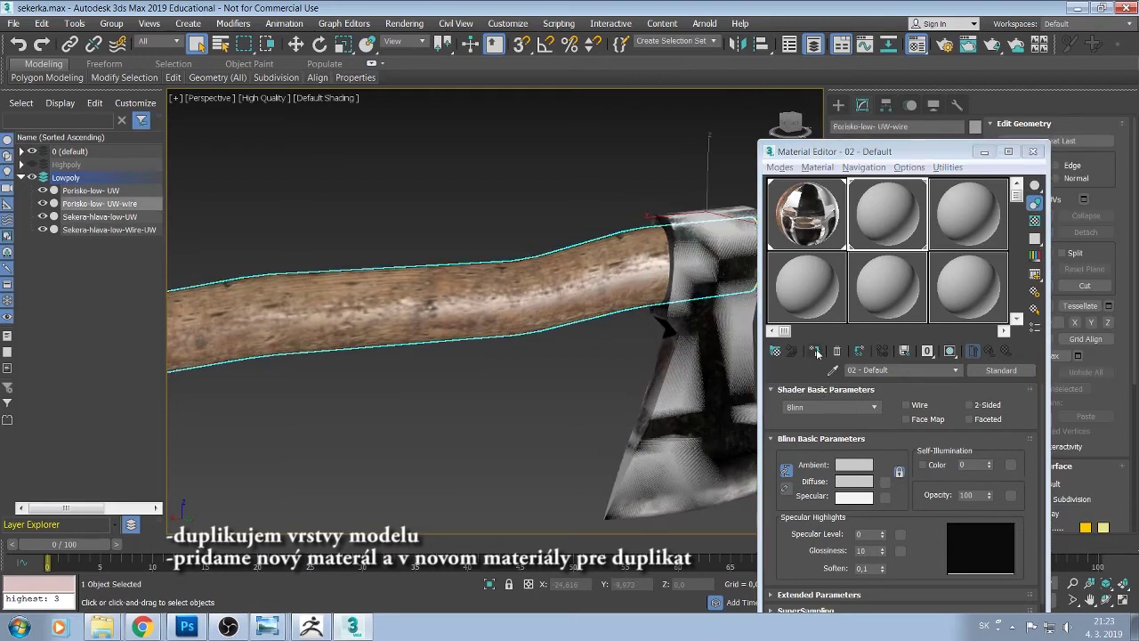
left_click(814, 352)
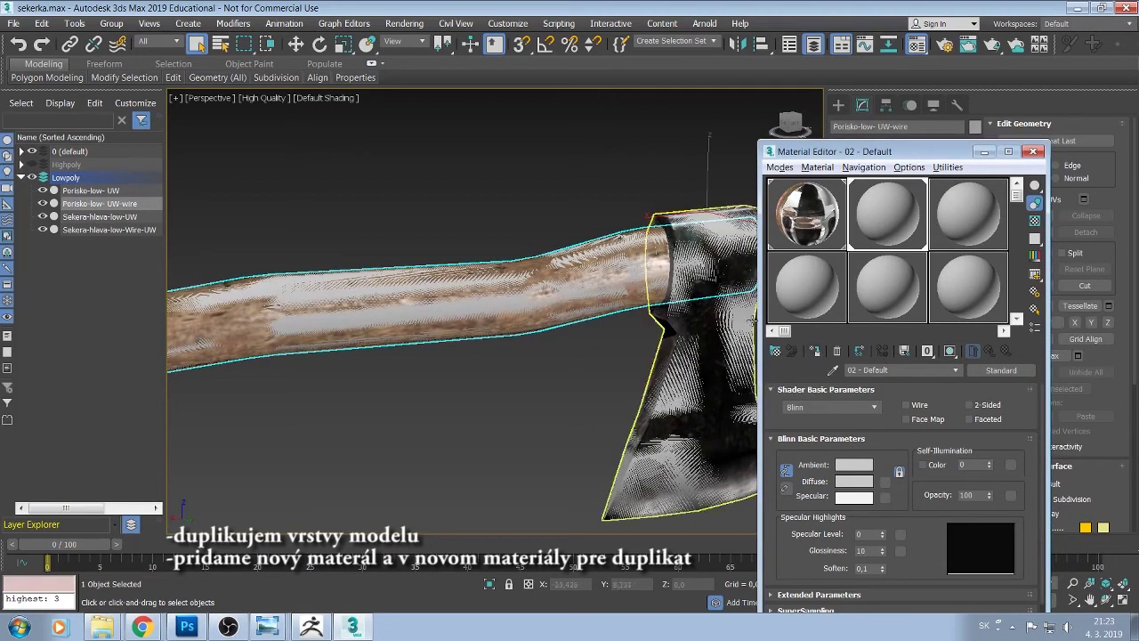
Hide the textured original handle and head, leaving only the grey duplicates visible
left_click(42, 191)
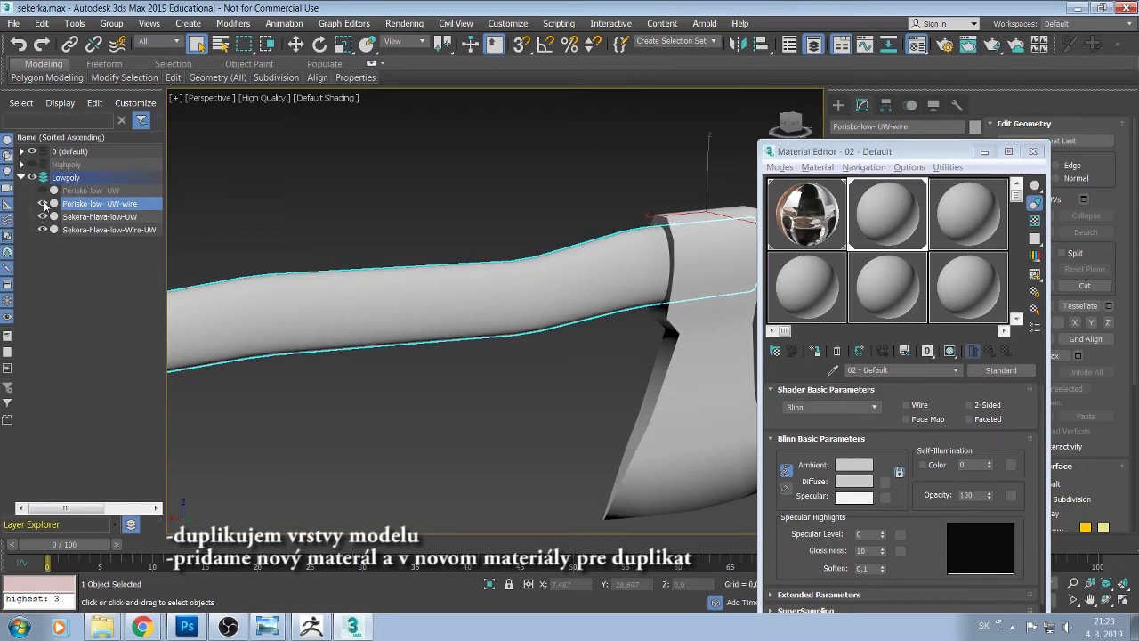
left_click(41, 229)
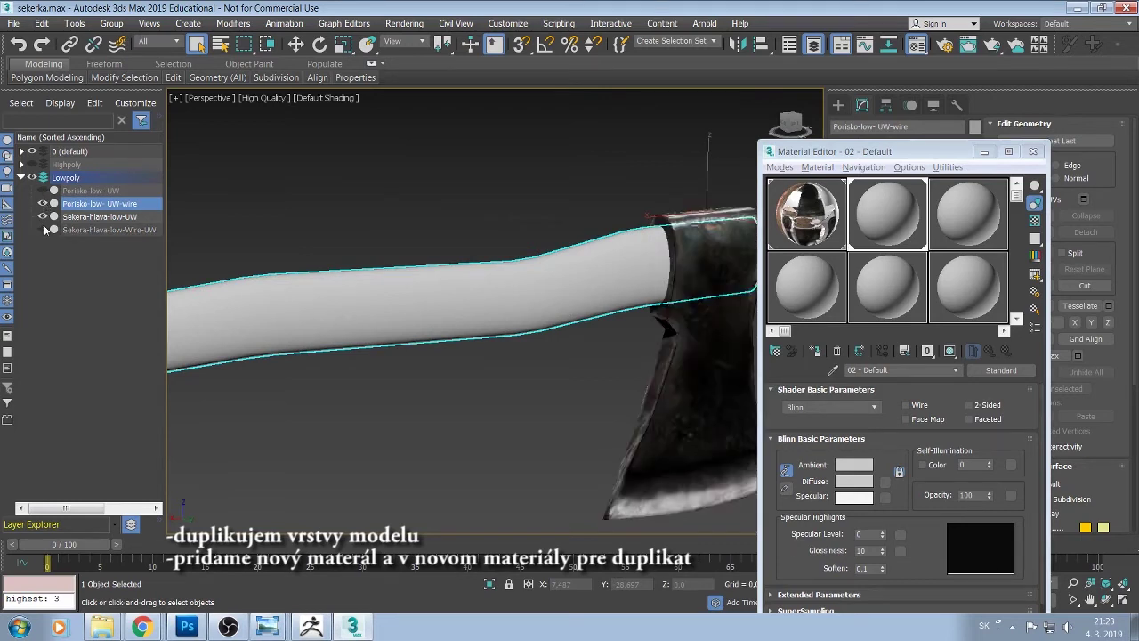
left_click(42, 203)
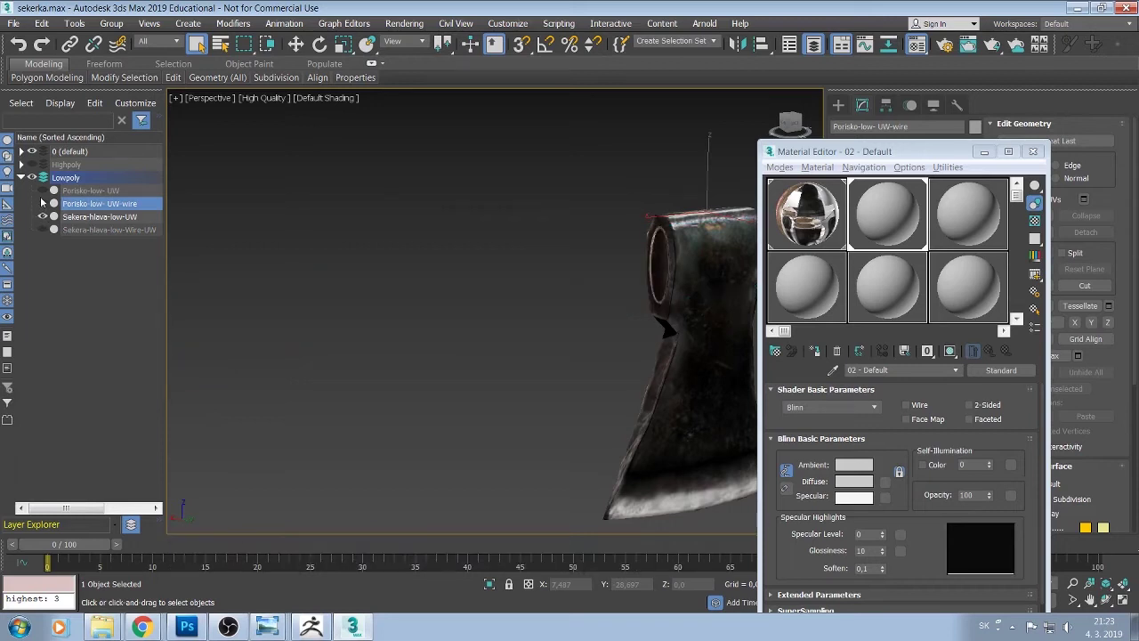
left_click(42, 204)
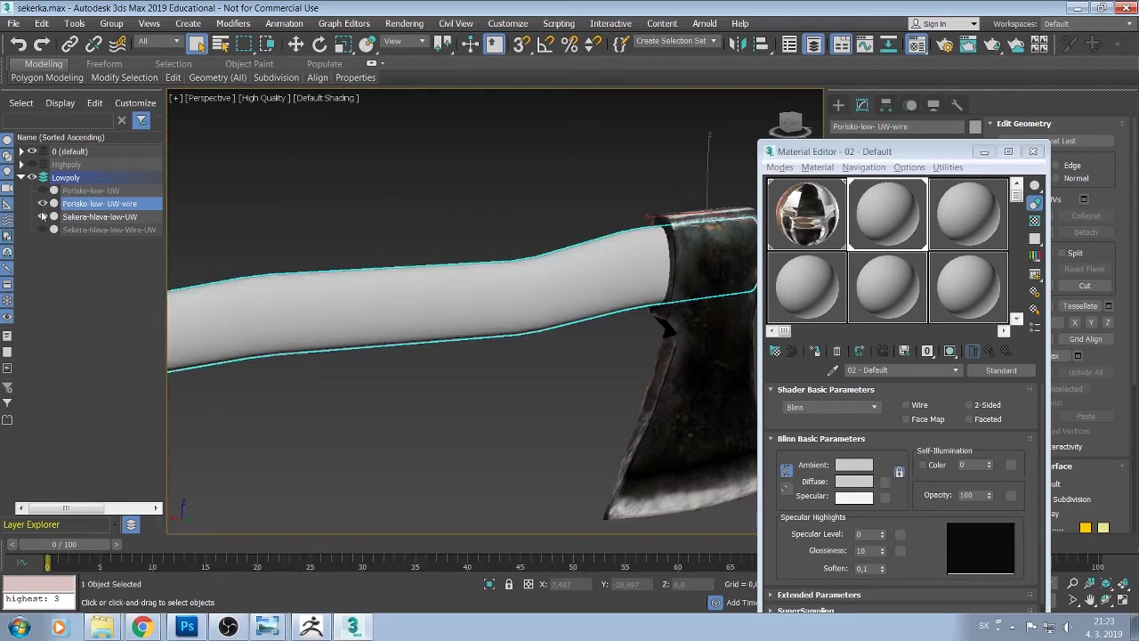
left_click(41, 217)
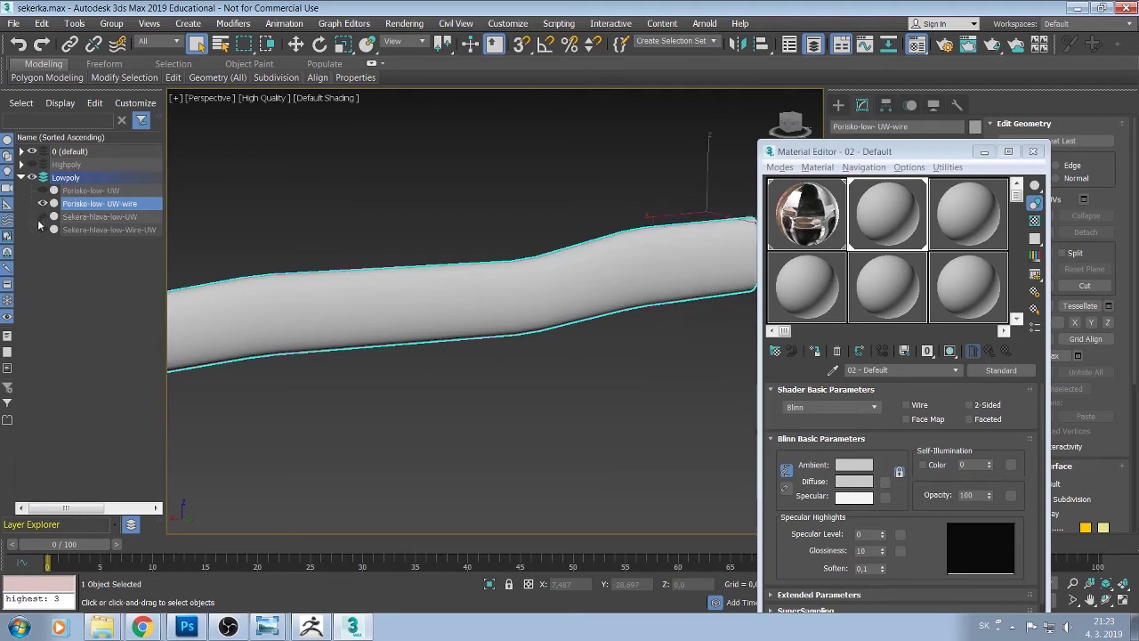
left_click(42, 229)
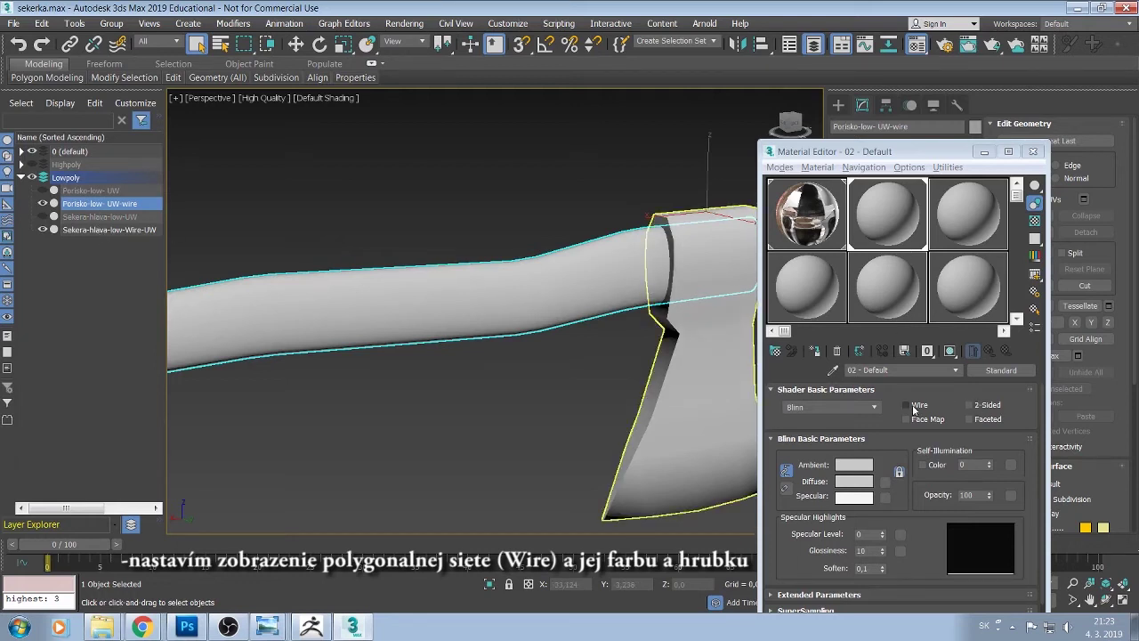
Turn on Wire for 02 - Default and set its Diffuse colour to black (0,0,0)
left_click(907, 406)
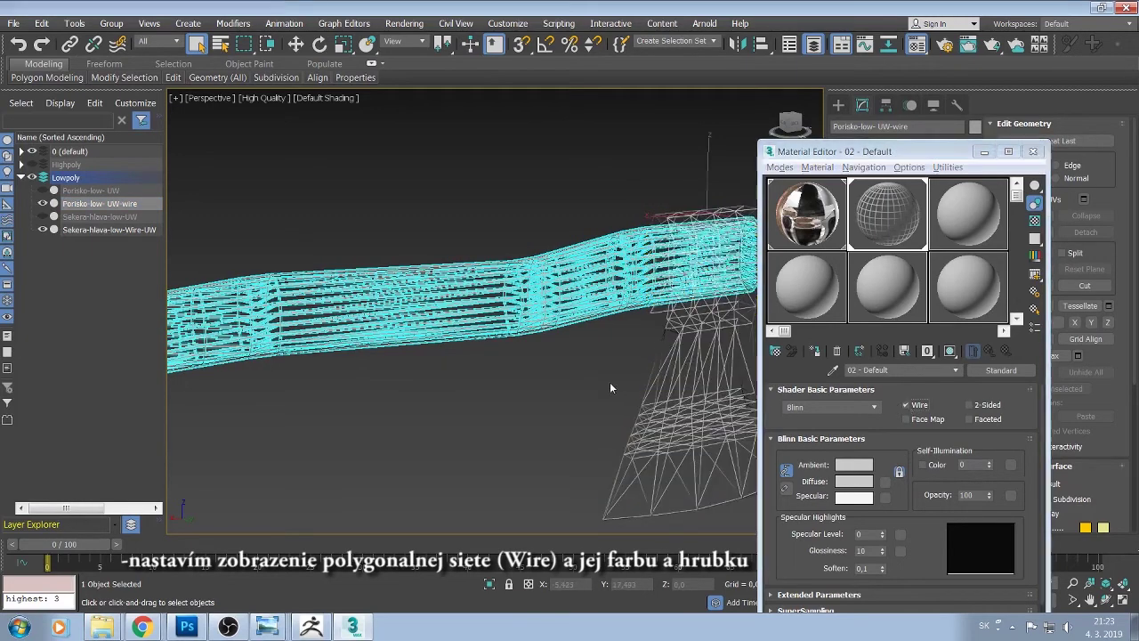
middle_click_drag(609, 382, 648, 363, "alt")
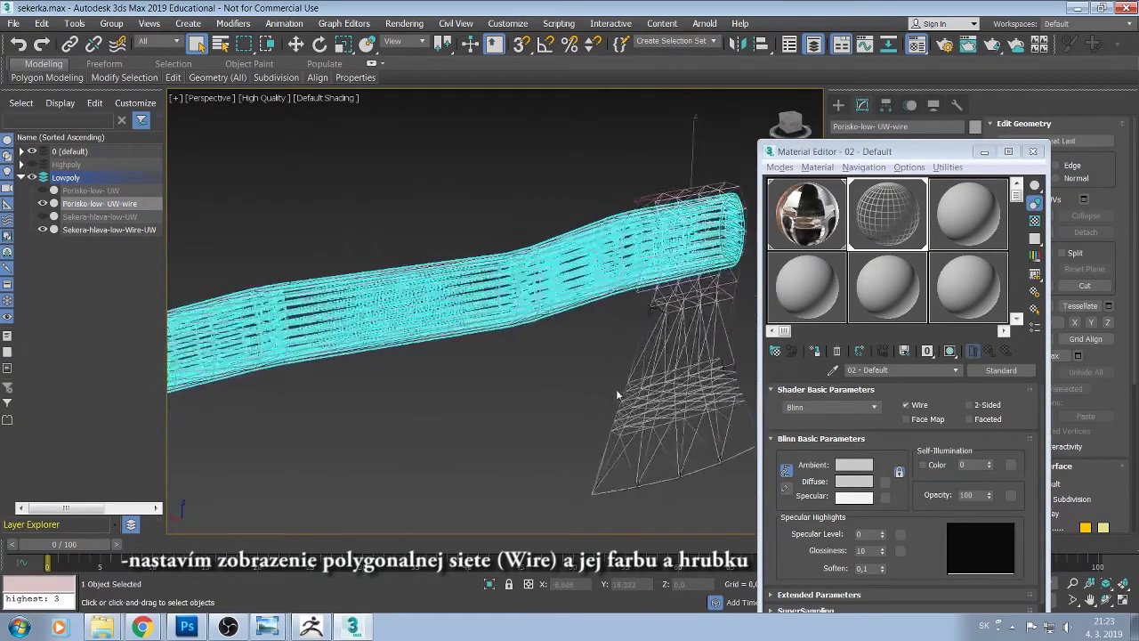
left_click(907, 236)
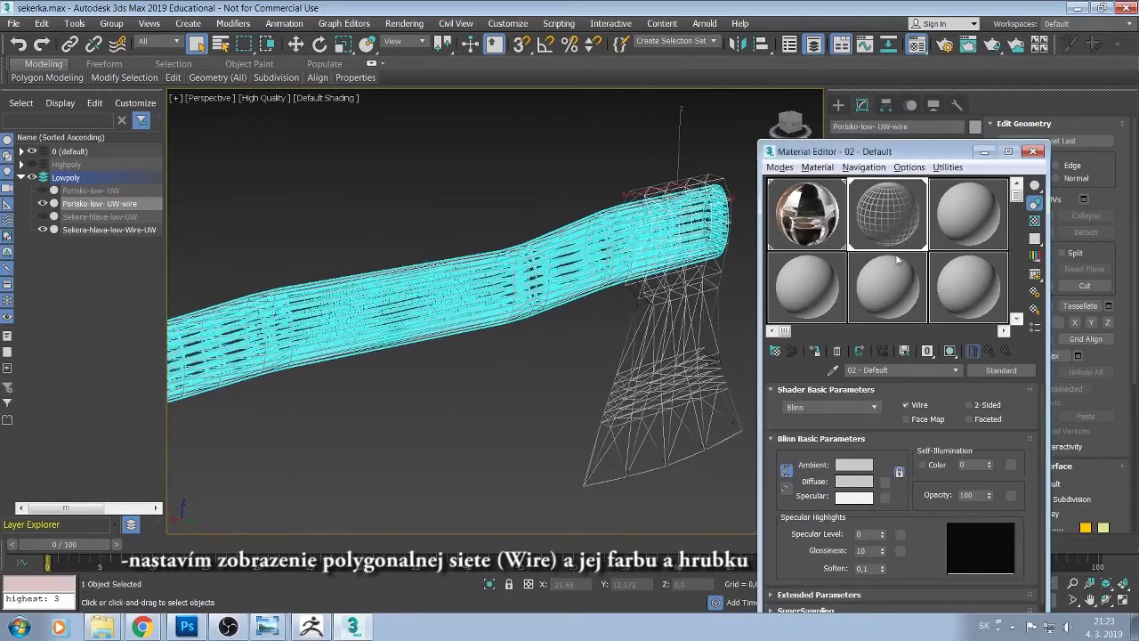
left_click(861, 483)
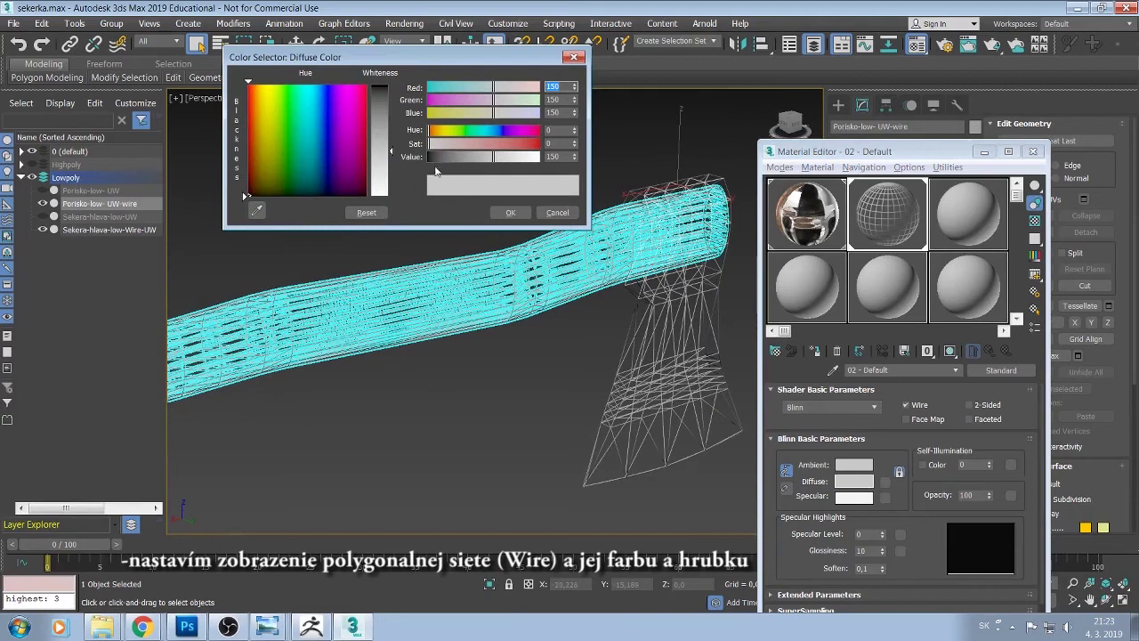
left_click_drag(392, 152, 391, 86)
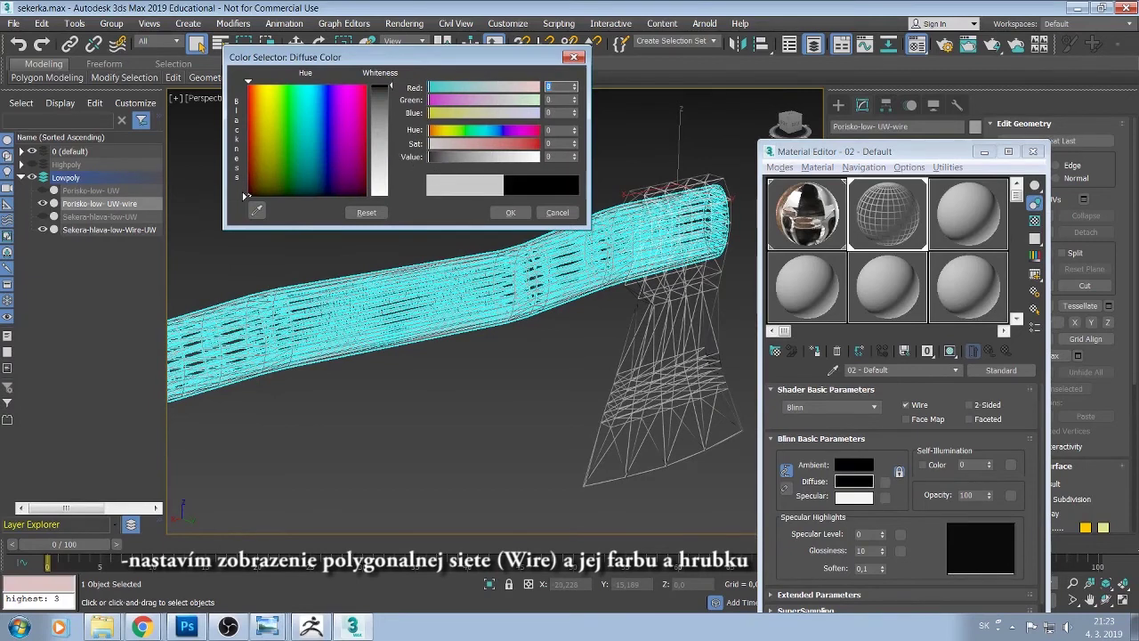
left_click(511, 214)
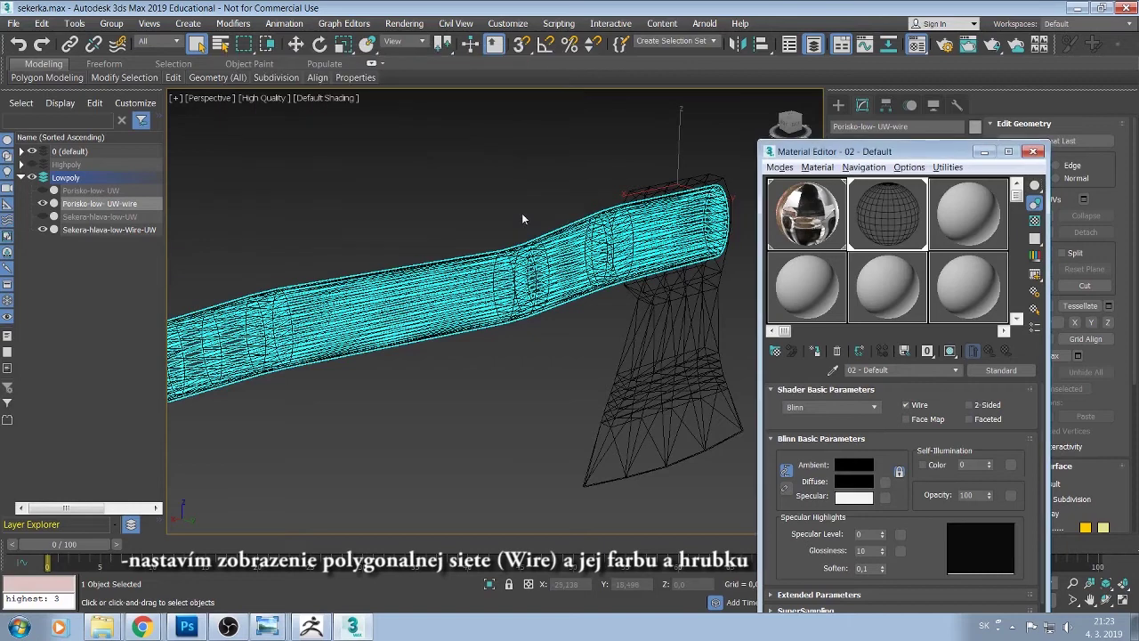
left_click(548, 370)
mouse_move(542, 379)
middle_mouse_down("alt")
mouse_move(554, 383)
mouse_move(539, 382)
mouse_move(543, 396)
mouse_move(531, 376)
mouse_move(552, 378)
middle_mouse_up("alt")
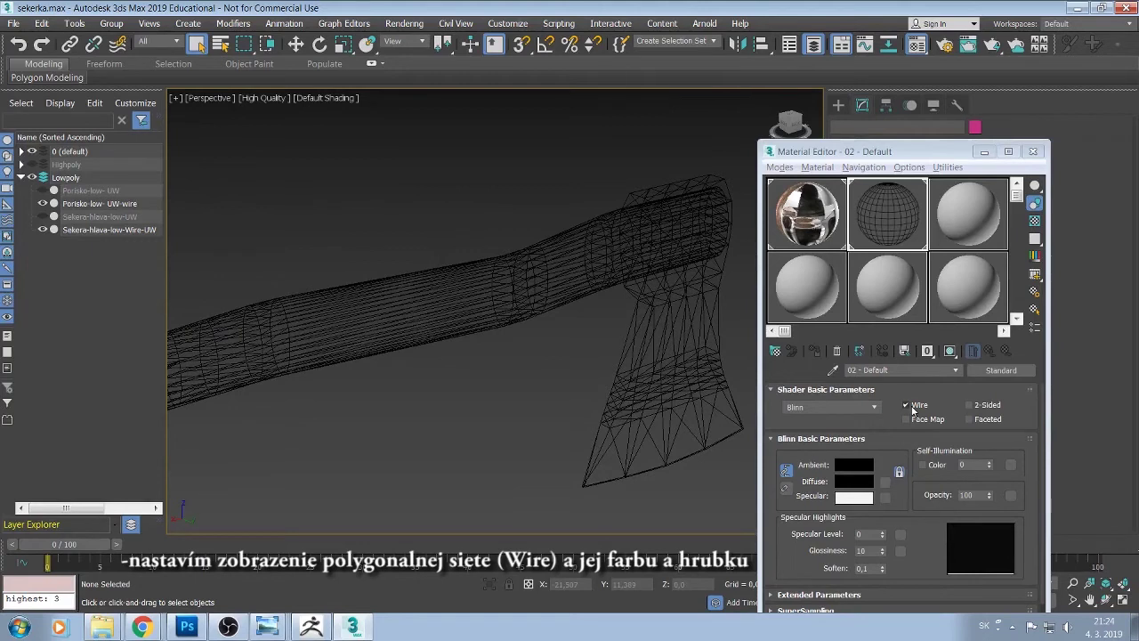
Unhide the textured Porisko-low- UW and Sekera-hlava-low-UW beneath the black wireframe copies
left_click(982, 154)
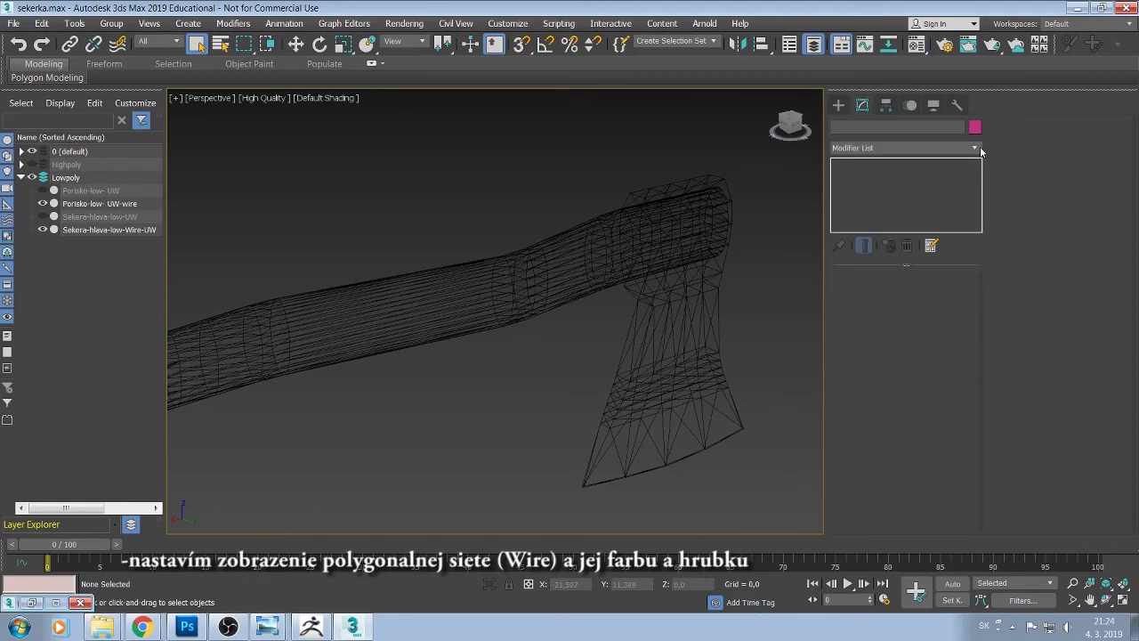
left_click(126, 206)
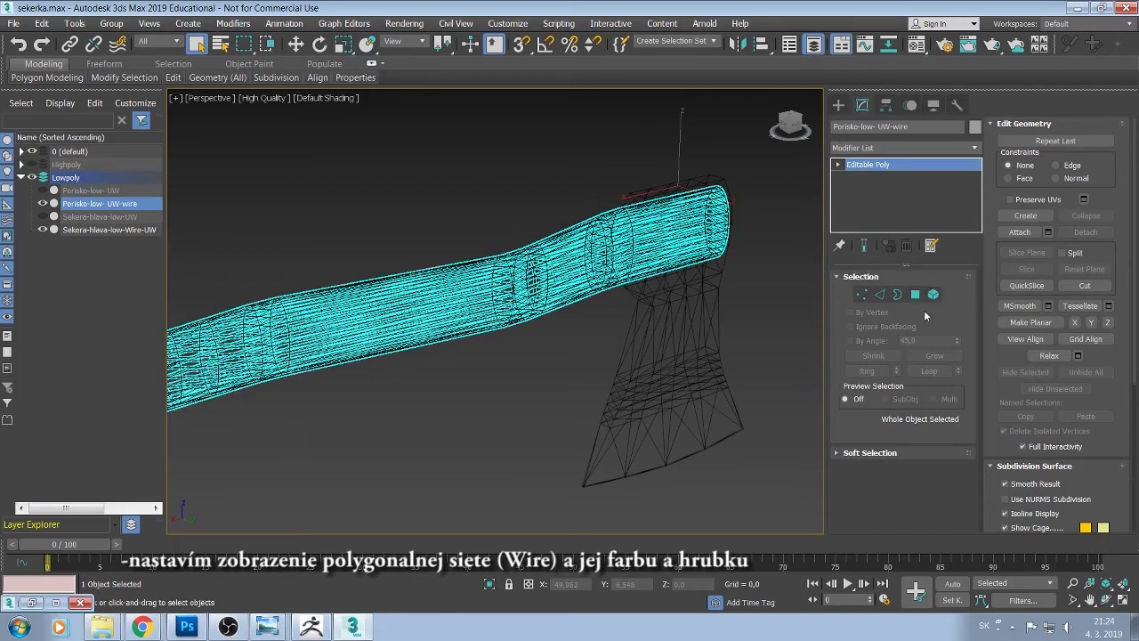
left_click(42, 191)
left_click(42, 216)
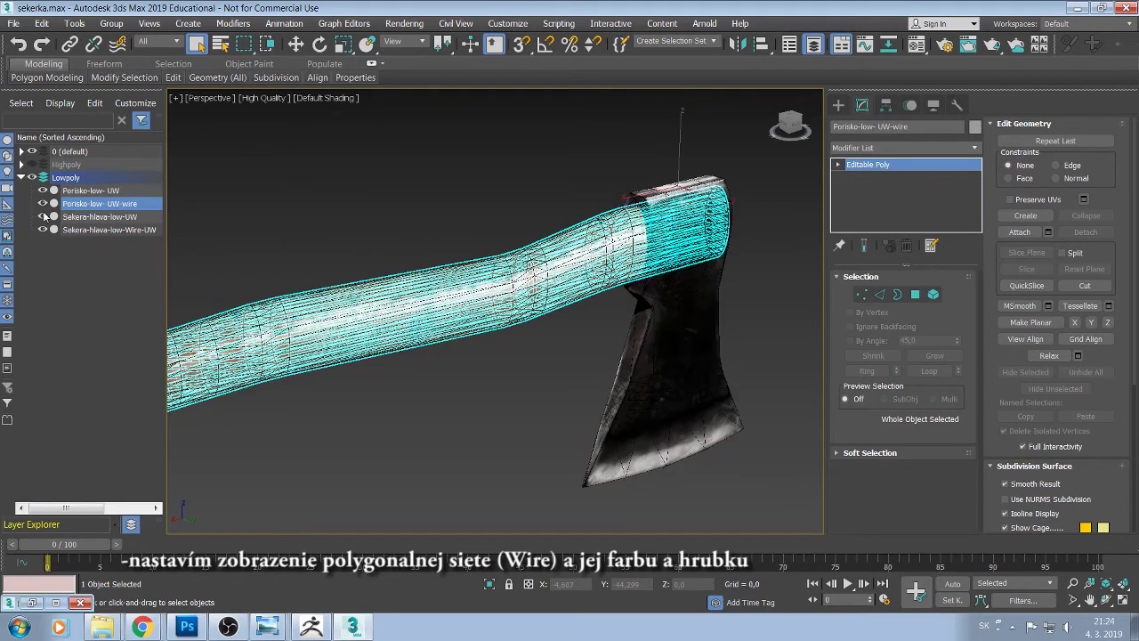
left_click(107, 203)
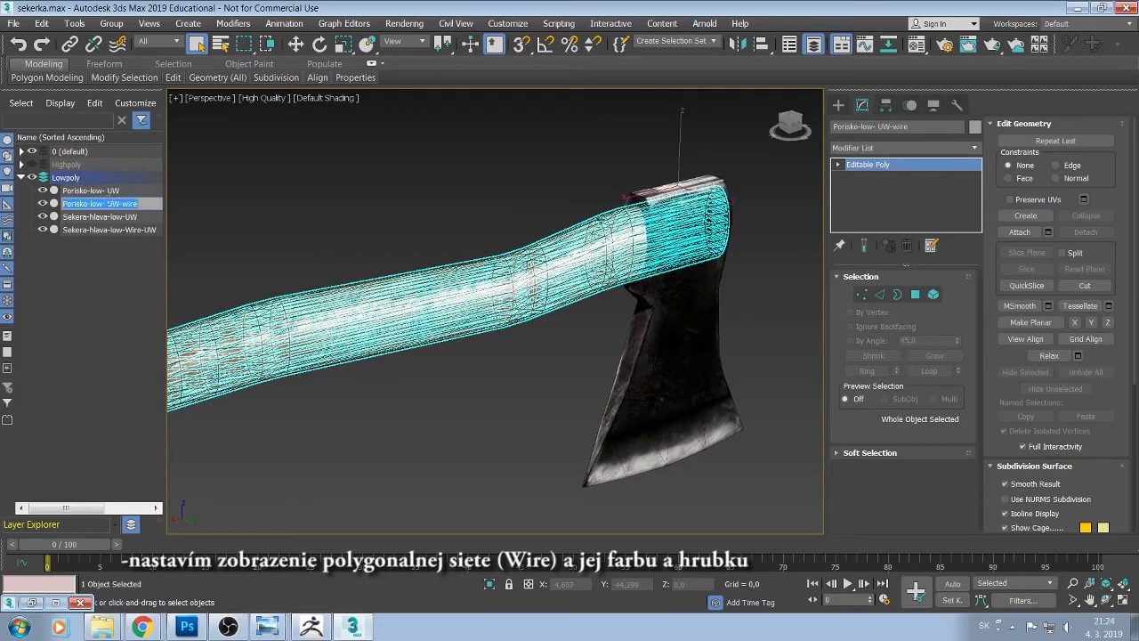
left_click(126, 270)
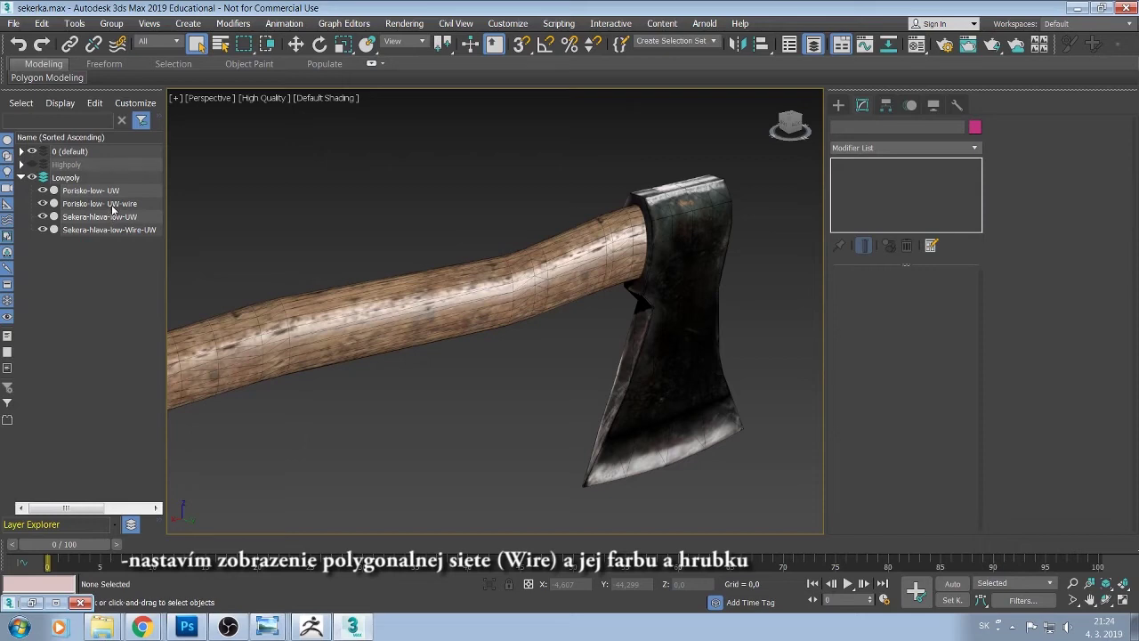
left_click(111, 203)
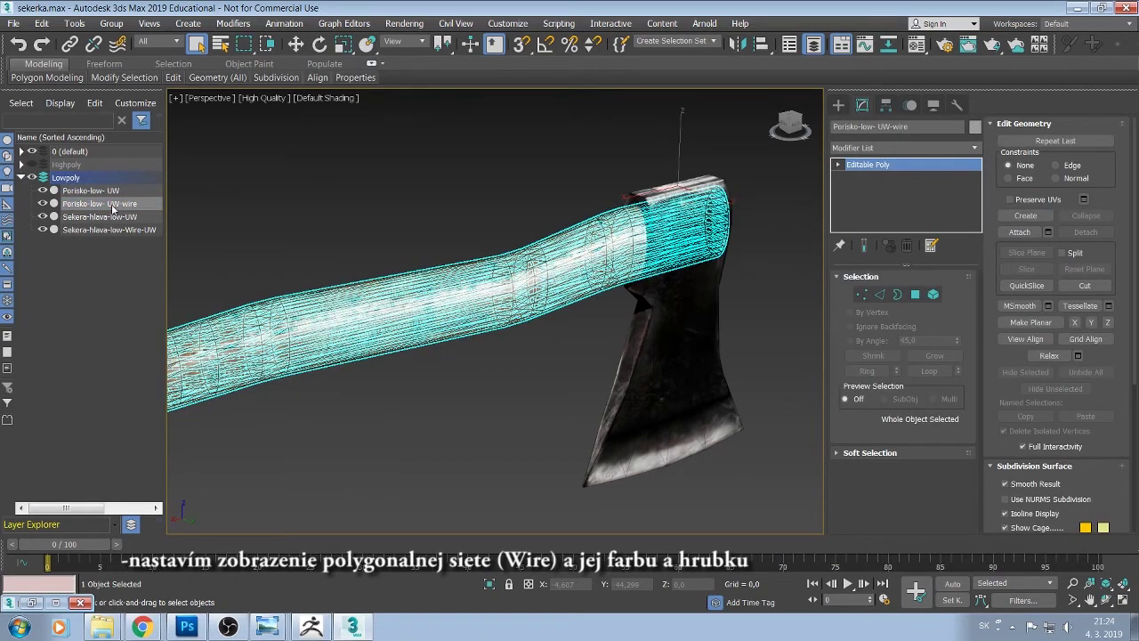
left_click(916, 45)
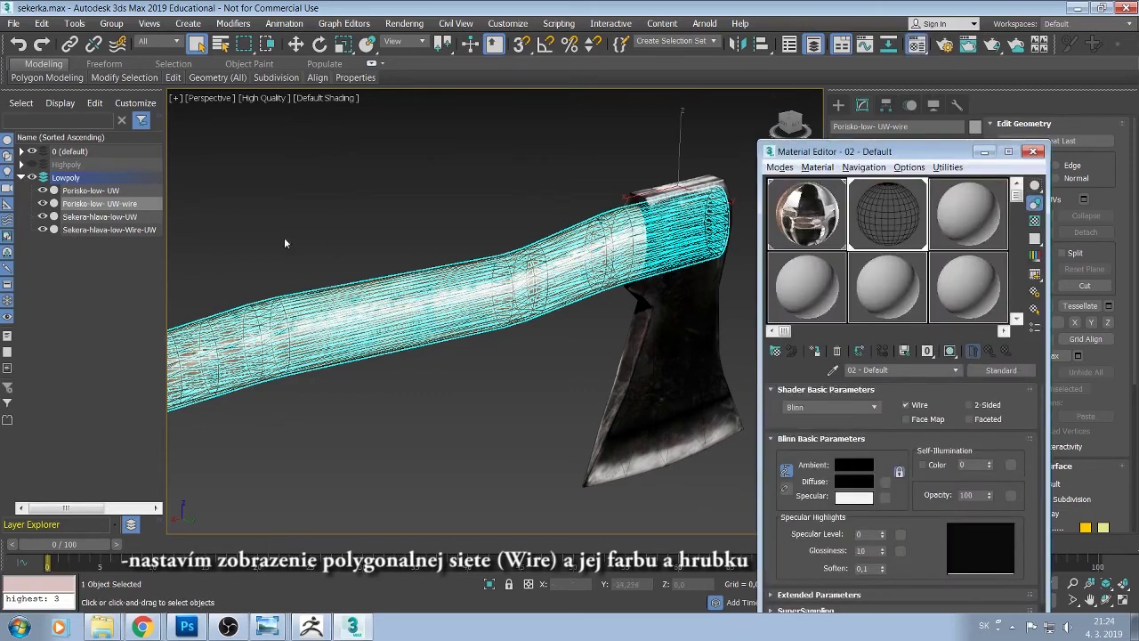
Hide both wireframe copies and select the textured handle Porisko-low- UW
left_click(42, 204)
left_click(41, 230)
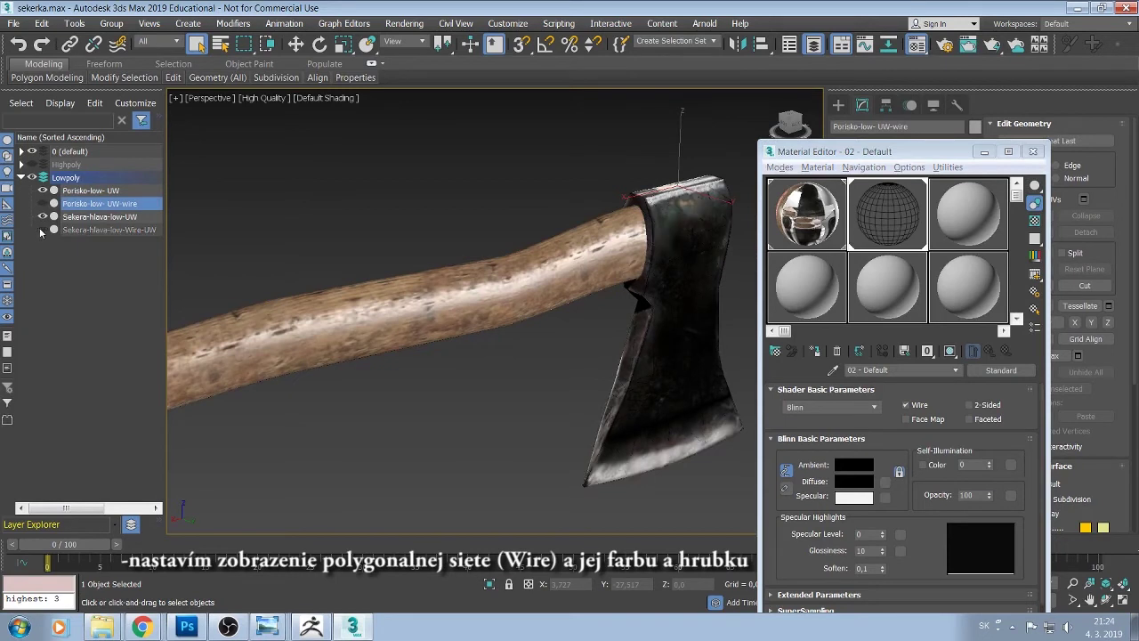
left_click(104, 190)
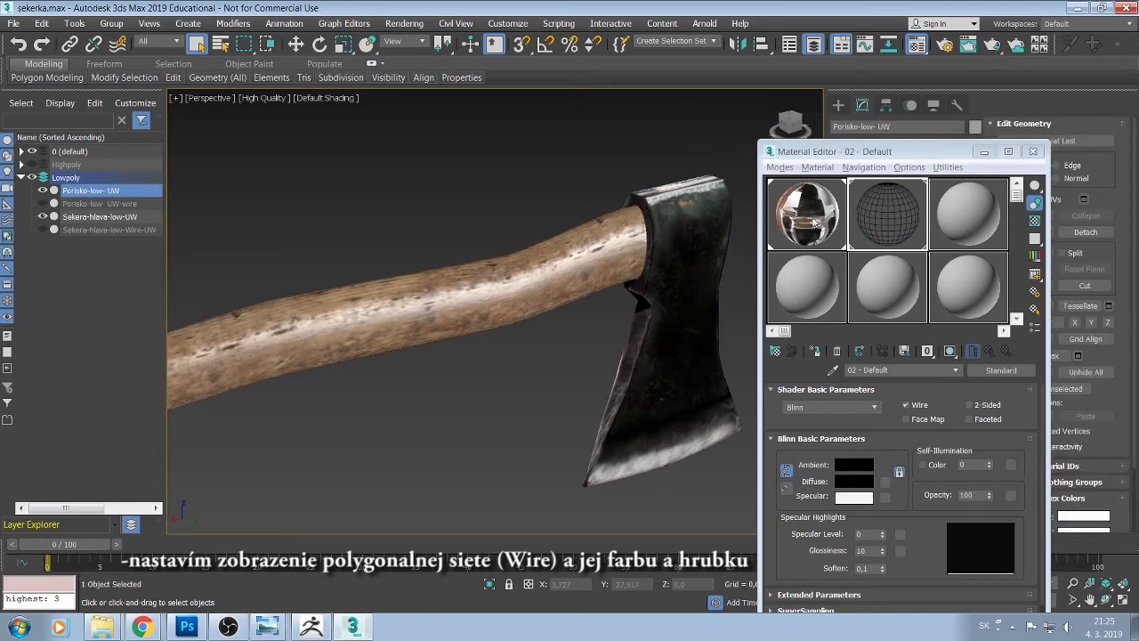
Return to the 01 - Default parent level, then pick the unused 07 - Default material
left_click(813, 222)
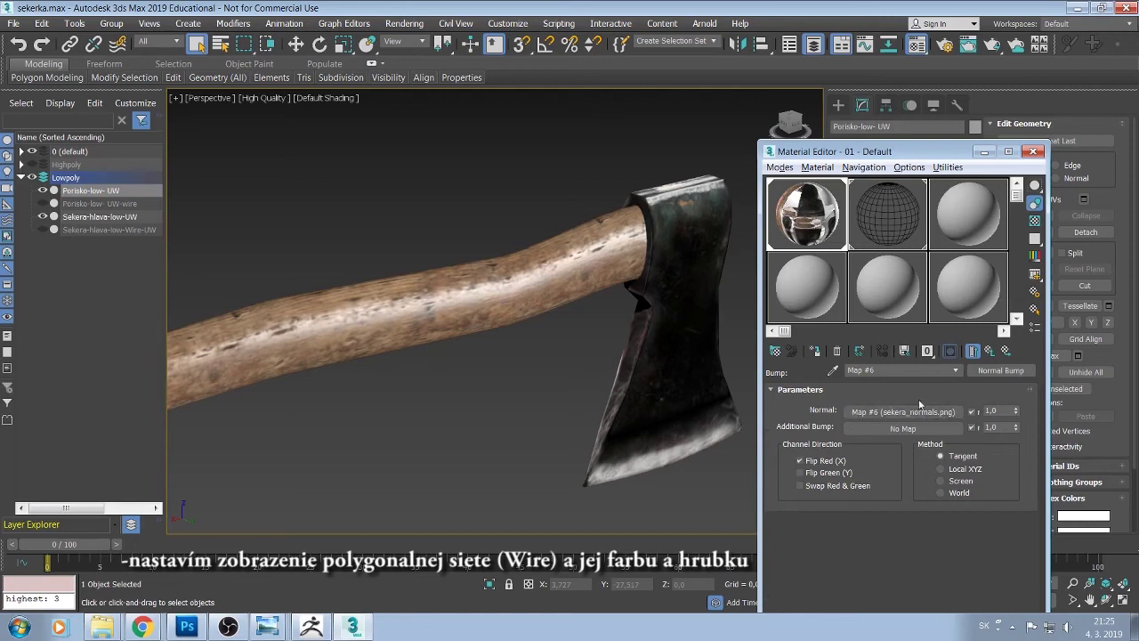
left_click(987, 352)
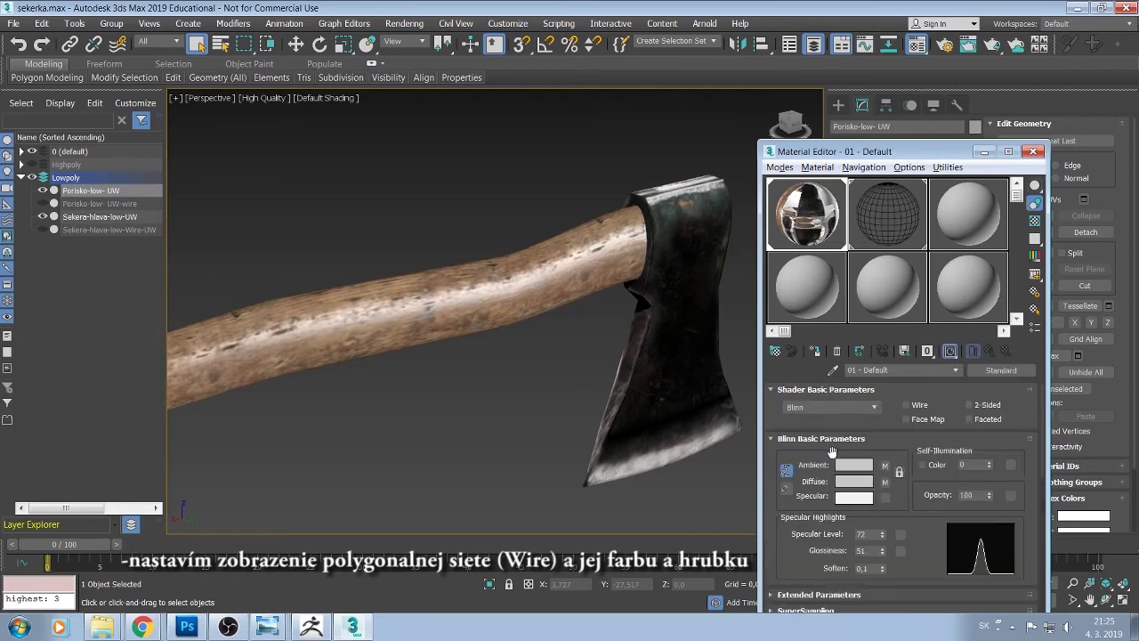
mouse_move(1044, 400)
left_click_drag(1043, 398, 1045, 405)
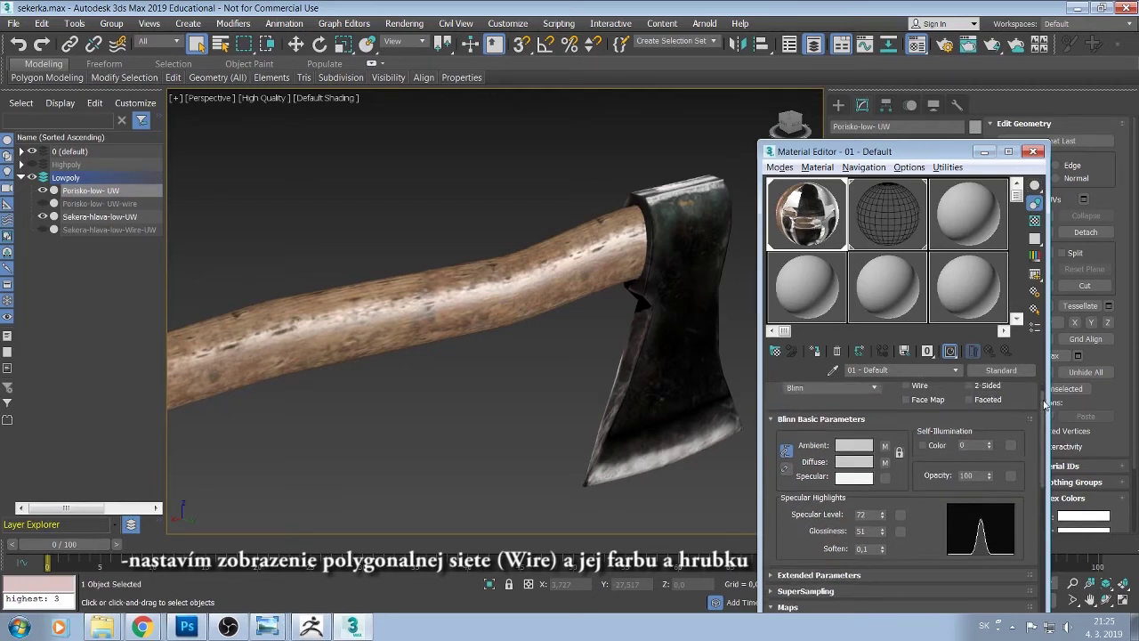
left_click(815, 290)
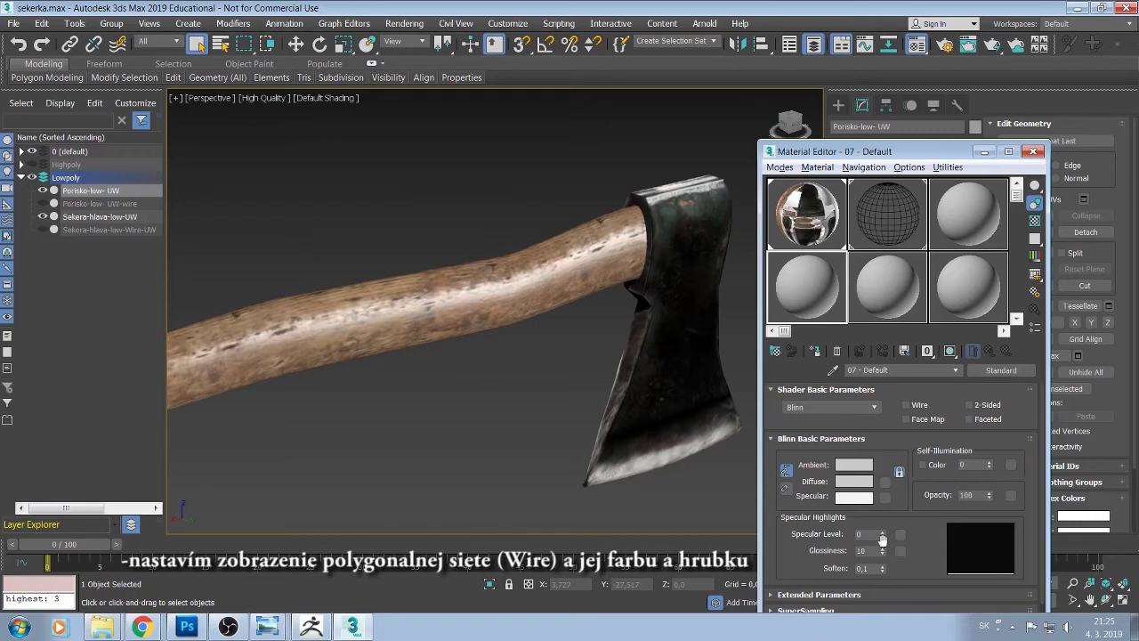
Give 07 - Default specular level 89 and glossiness 13 and apply it to the axe
left_click_drag(881, 538, 887, 485)
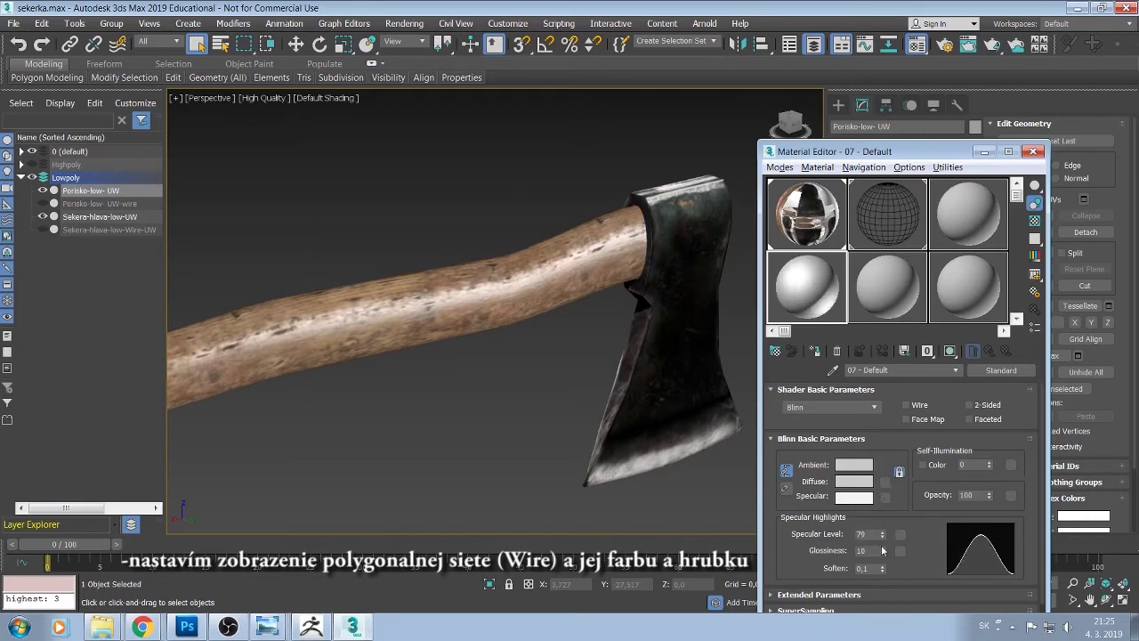
left_click_drag(884, 550, 884, 534)
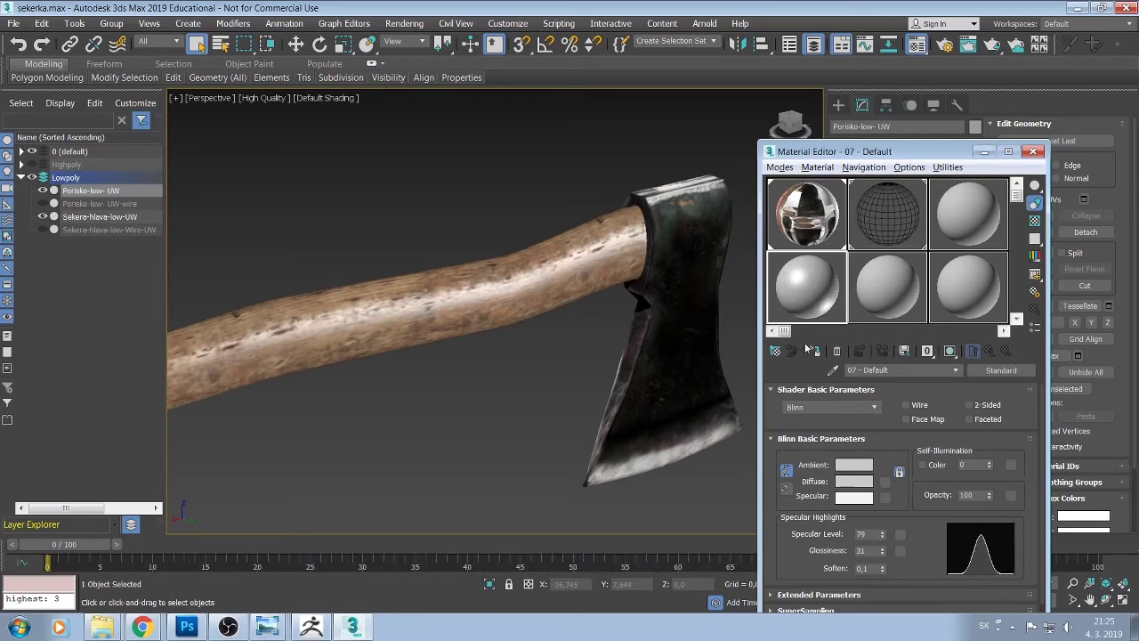
mouse_move(821, 302)
left_mouse_down()
mouse_move(633, 301)
mouse_move(550, 280)
left_mouse_up()
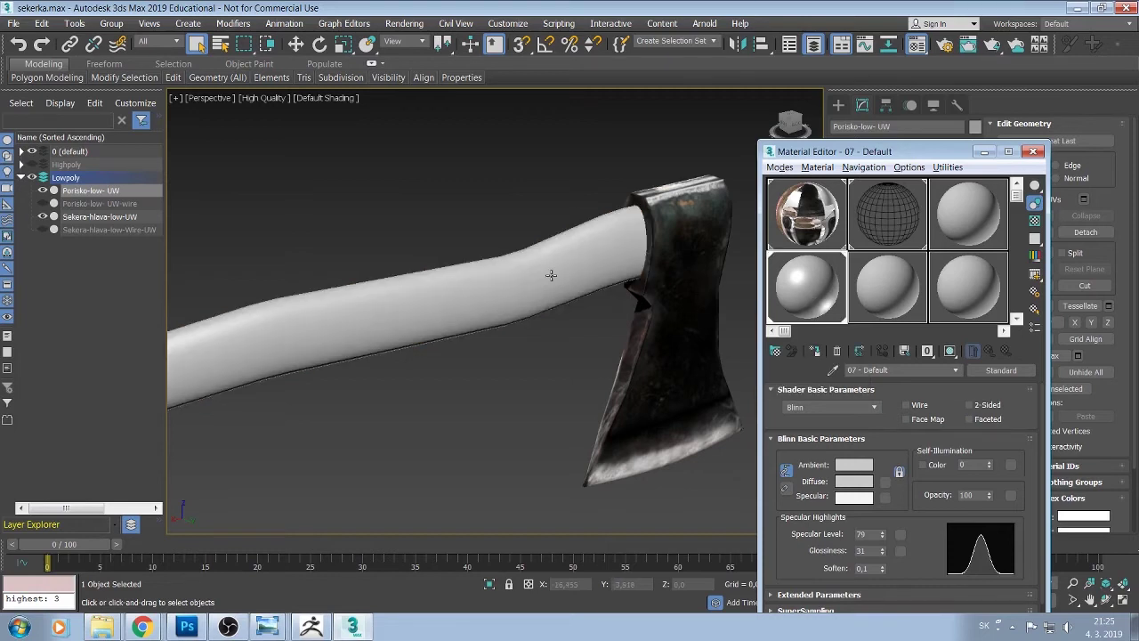
left_click_drag(762, 288, 712, 290)
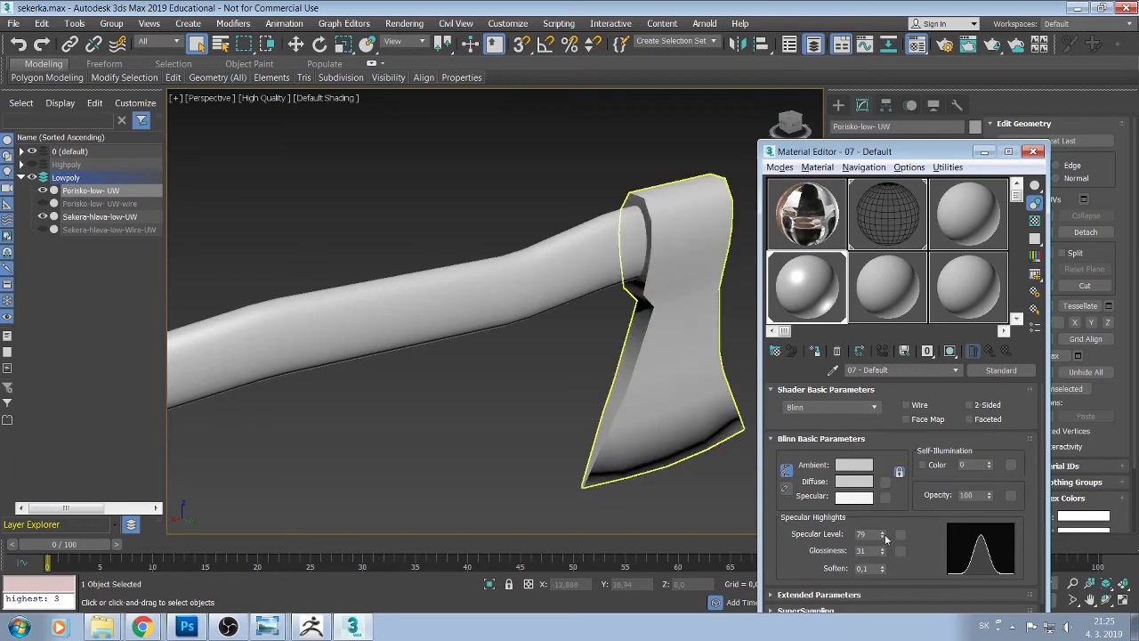
left_click_drag(883, 555, 884, 551)
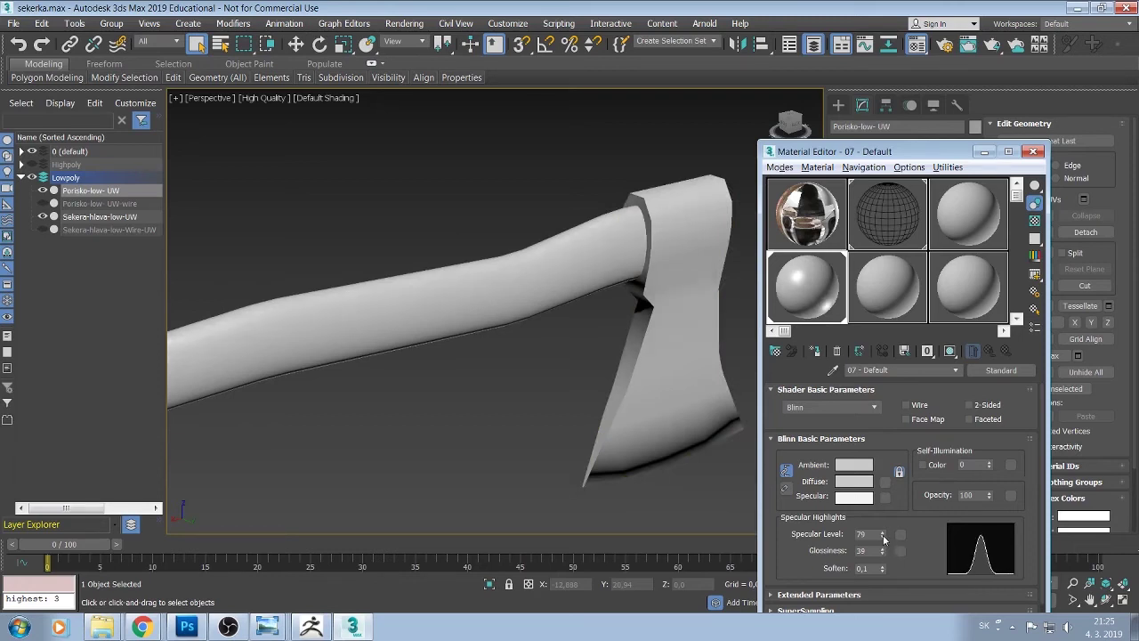
left_click_drag(884, 534, 884, 526)
left_click_drag(883, 552, 884, 559)
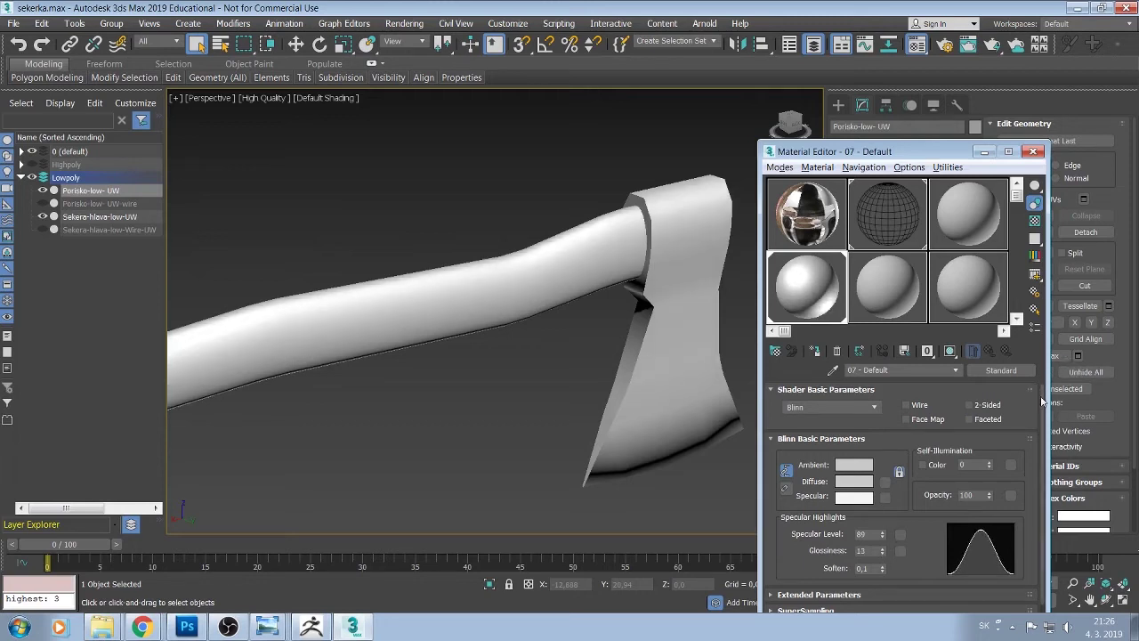
left_click_drag(1041, 400, 1036, 411)
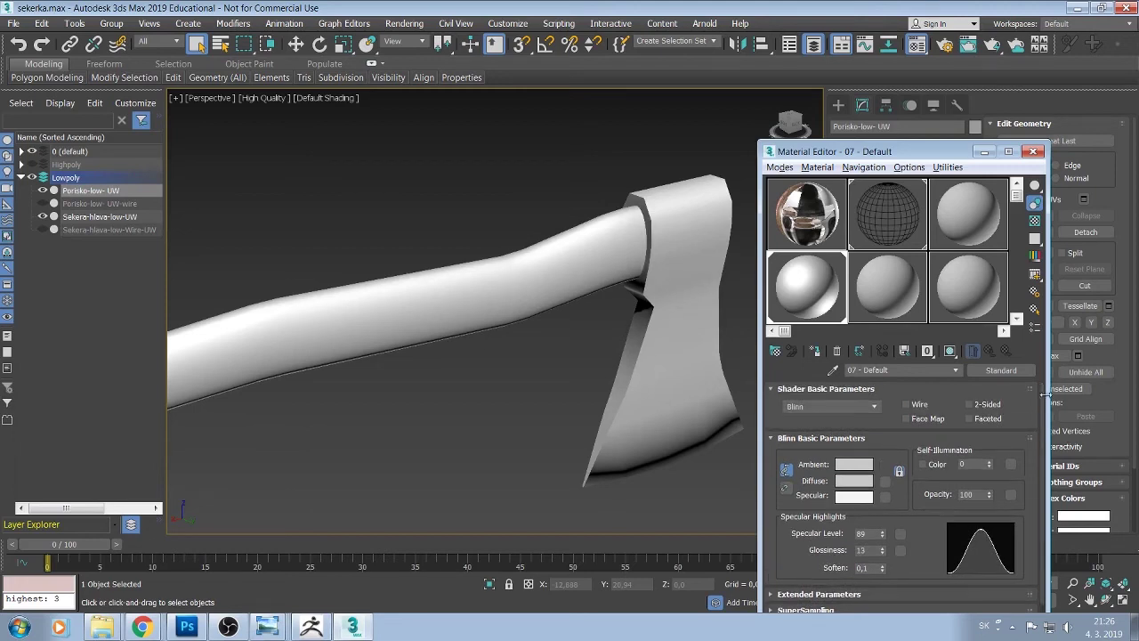
left_click(812, 223)
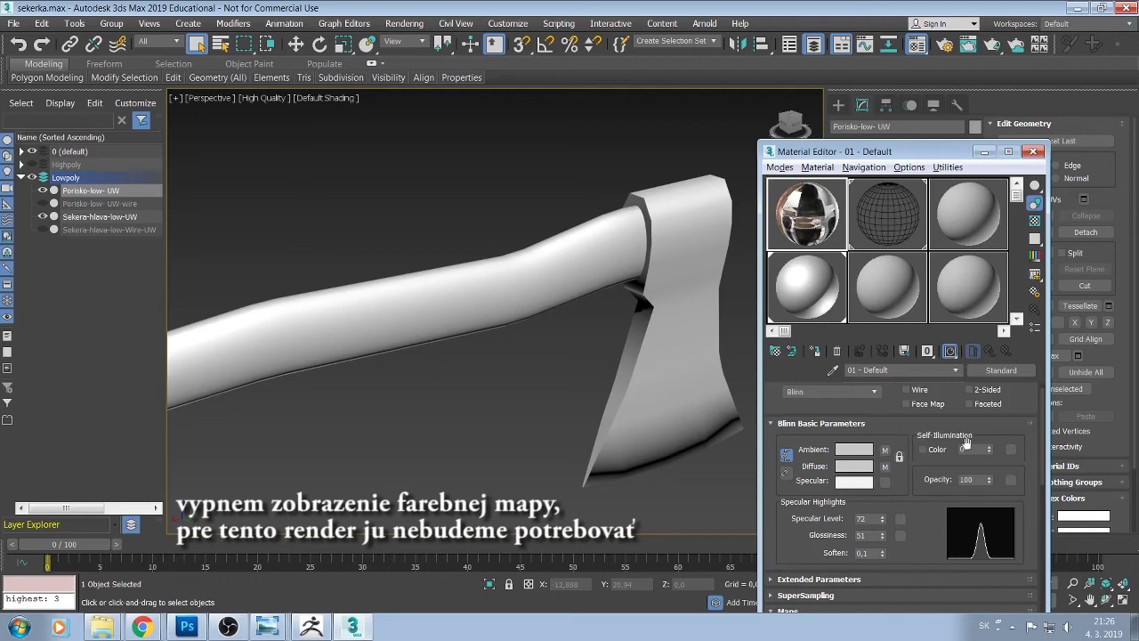
Uncheck material 01's Diffuse Color map and unhide both wire overlay copies
left_click_drag(1037, 445, 1036, 517)
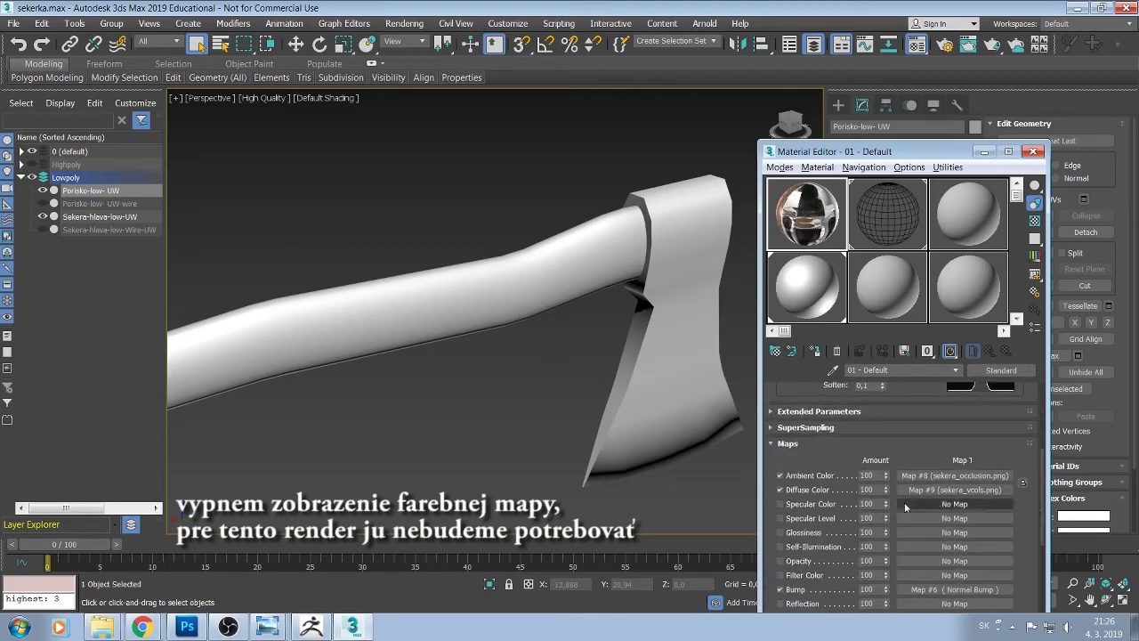
left_click(780, 490)
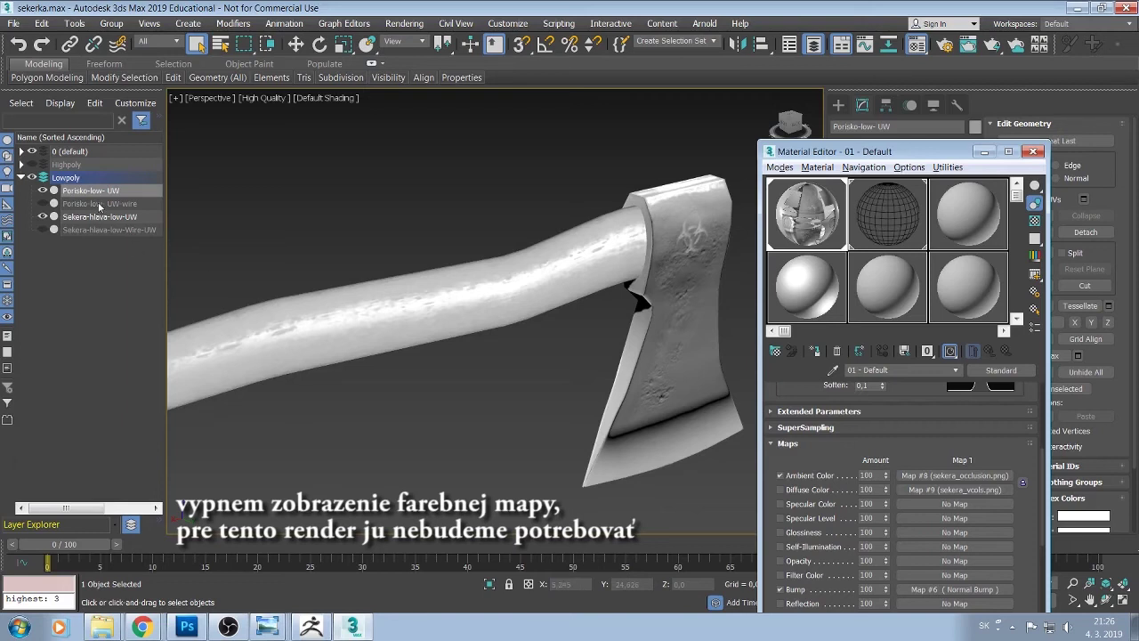
left_click(42, 203)
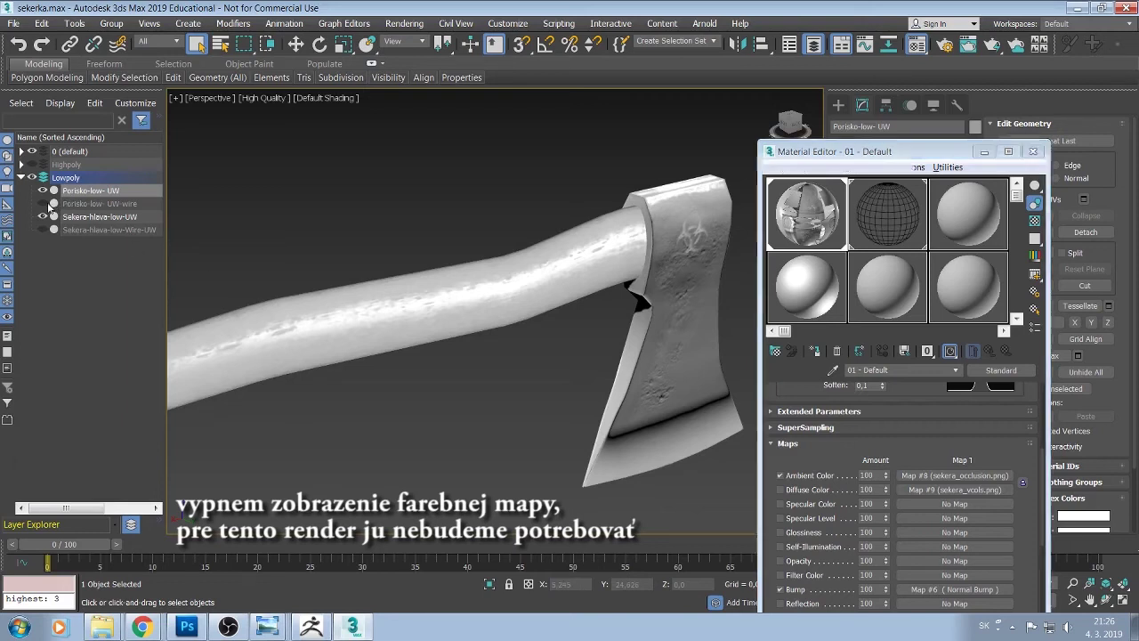
left_click(42, 228)
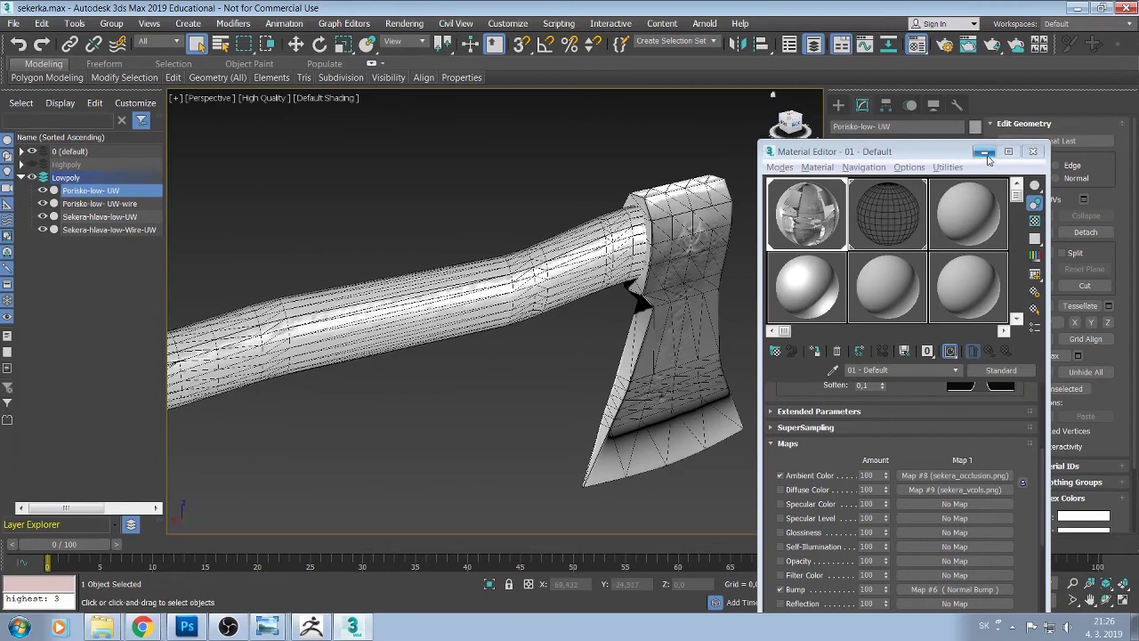
Raise the 02 - Default material's Wire Size to 3,0 in Extended Parameters
left_click(885, 219)
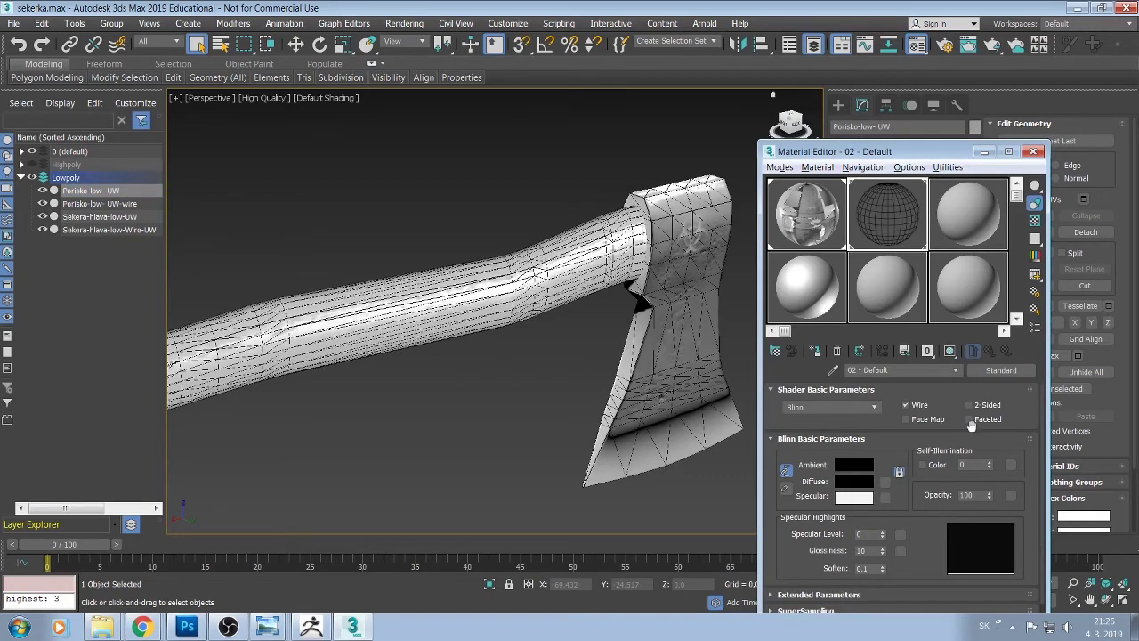
scroll(1043, 447, "down", 1)
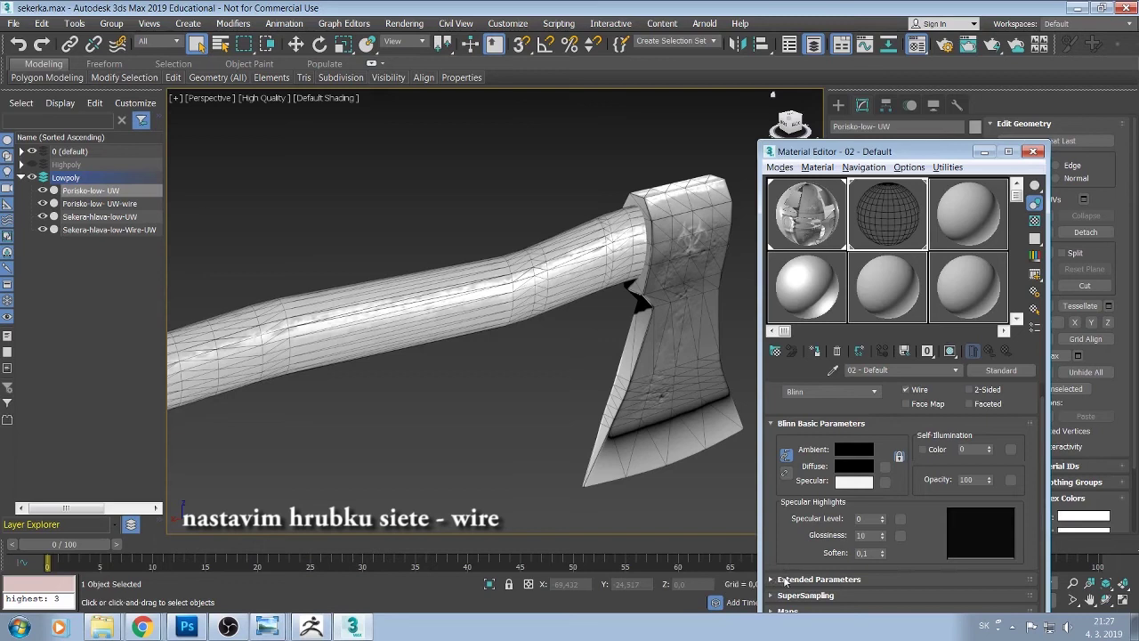
left_click(774, 579)
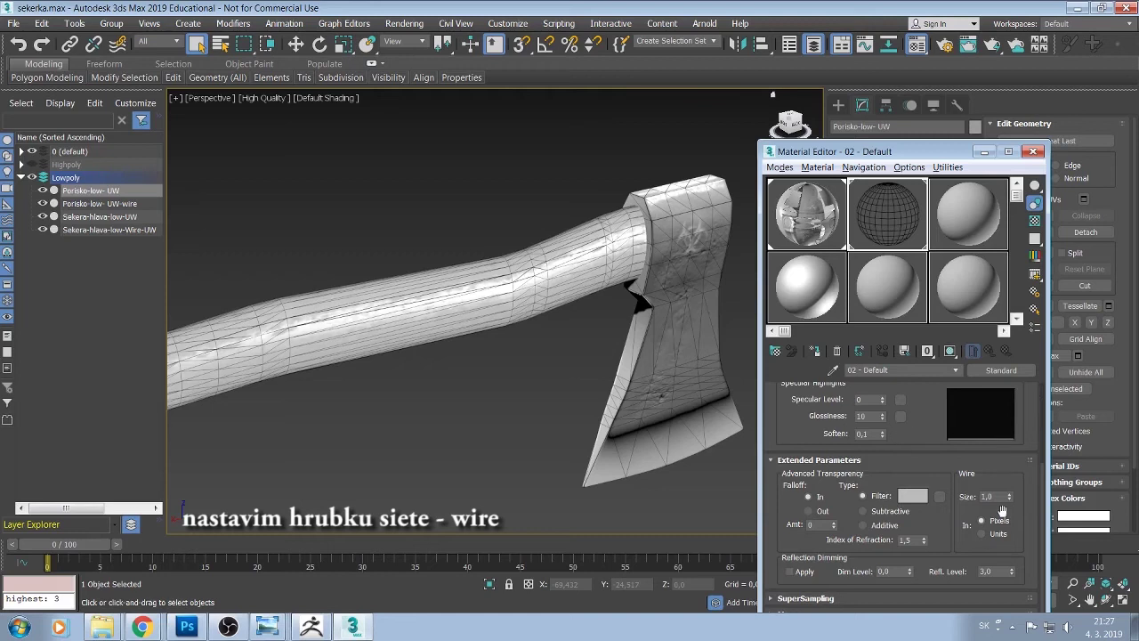
left_click_drag(1011, 494, 1011, 498)
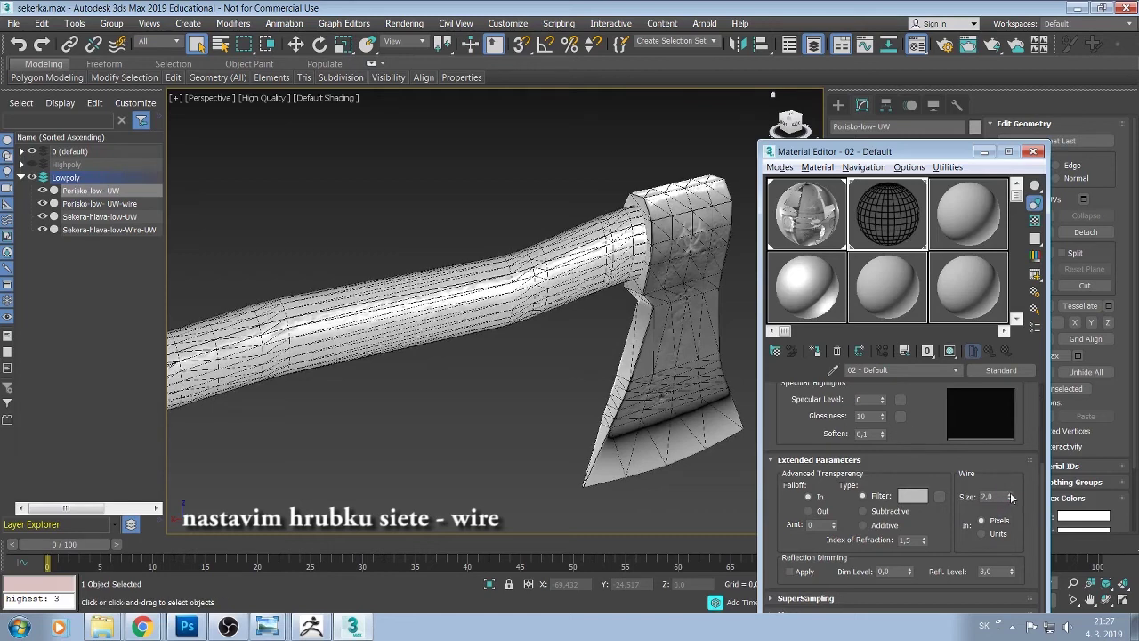
left_click(1011, 495)
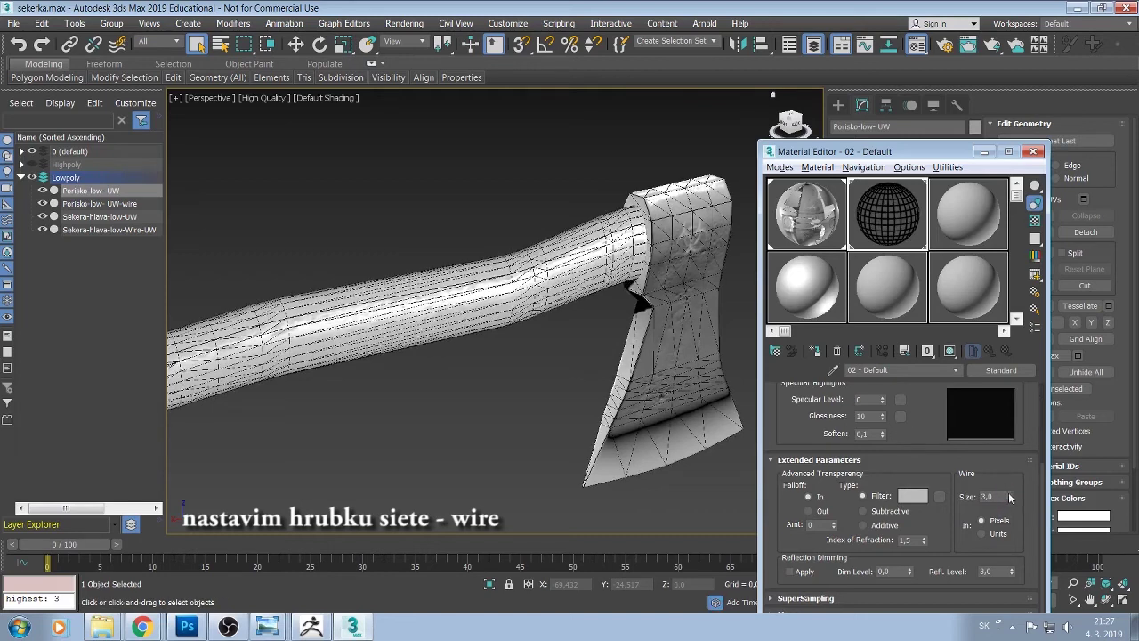
left_click(983, 152)
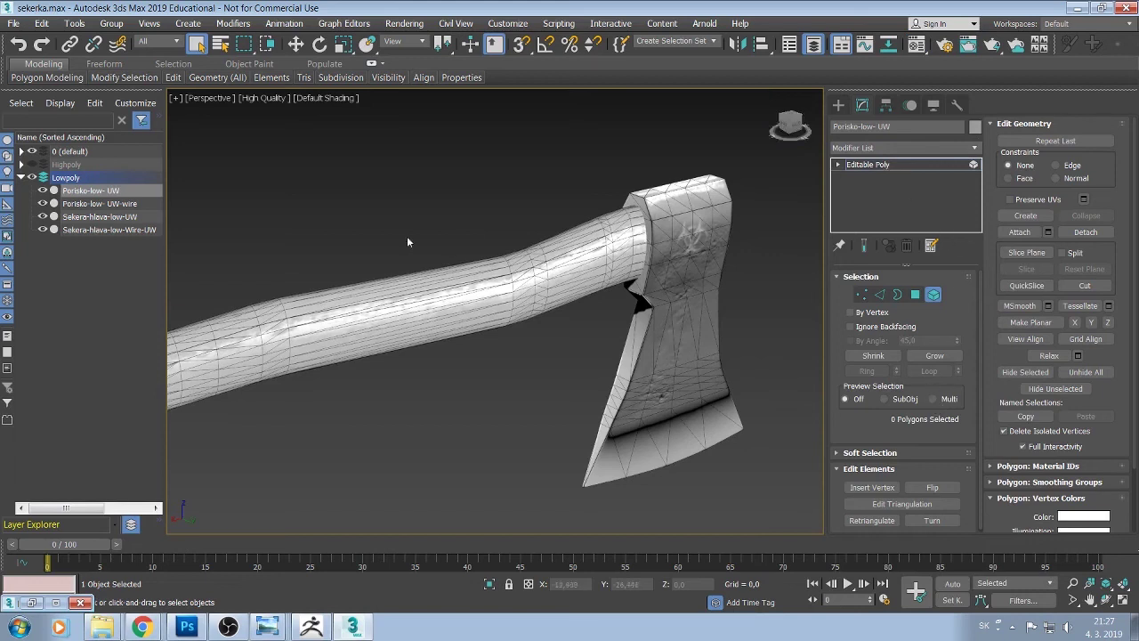
Add a Push modifier of 0,15 to Porisko-low- UW-wire and check the overlay on the handle
left_click(118, 205)
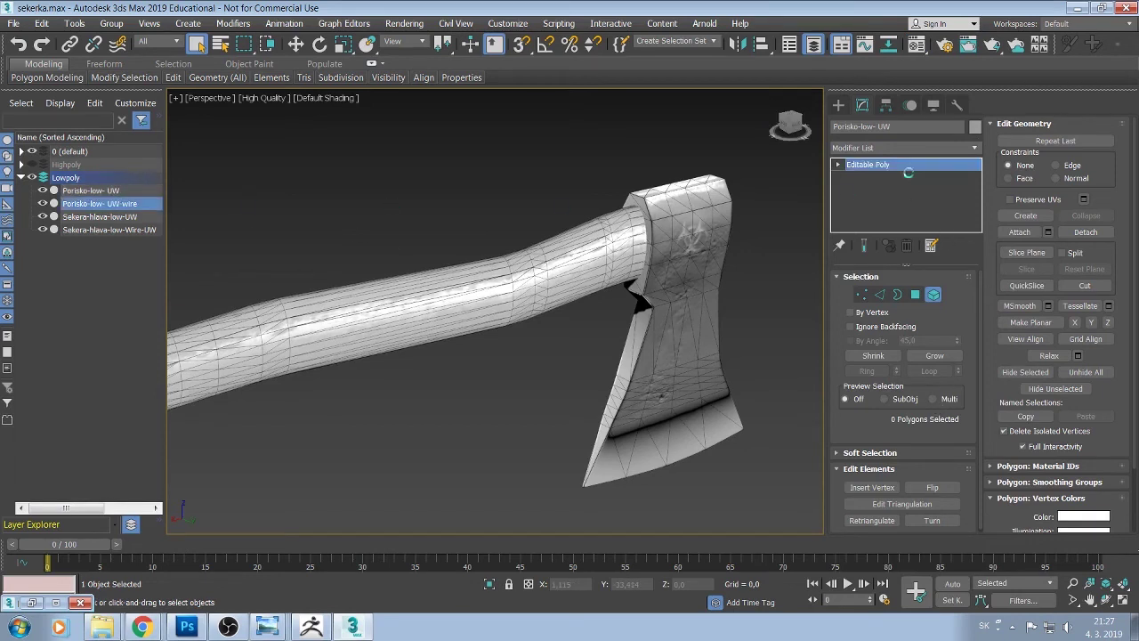
left_click(975, 148)
key("p")
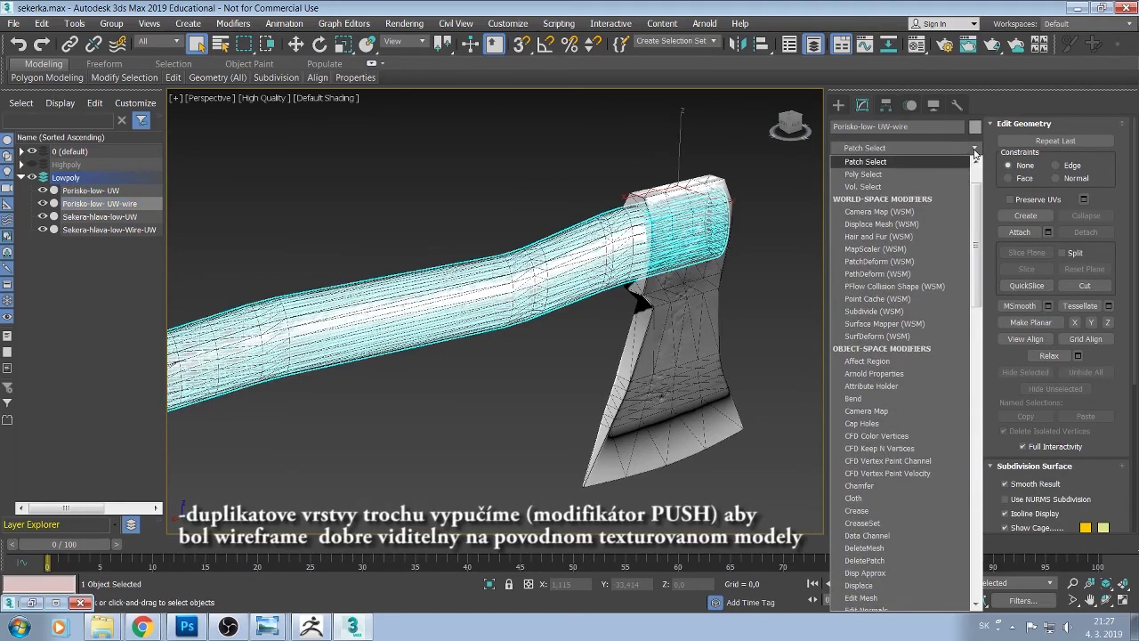
type("p")
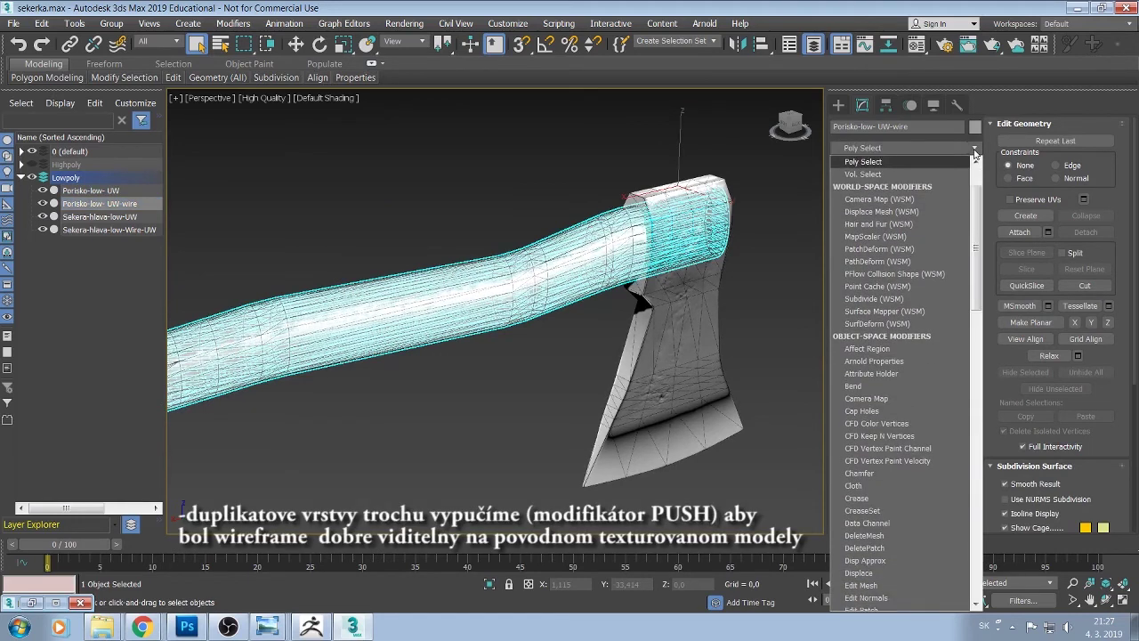
type("pu")
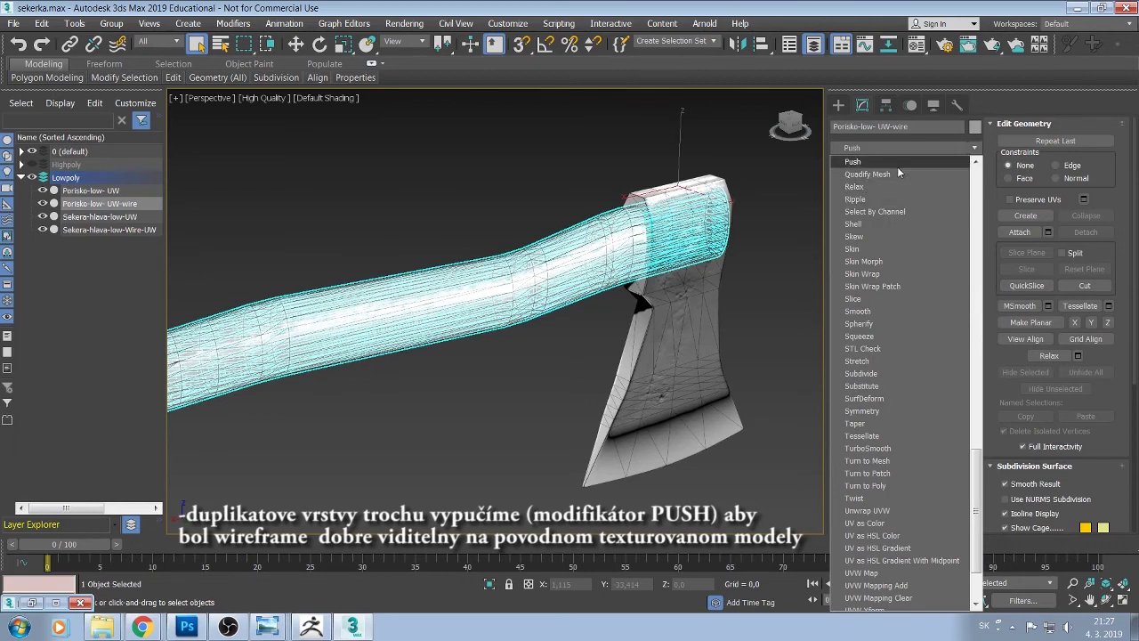
key("Return")
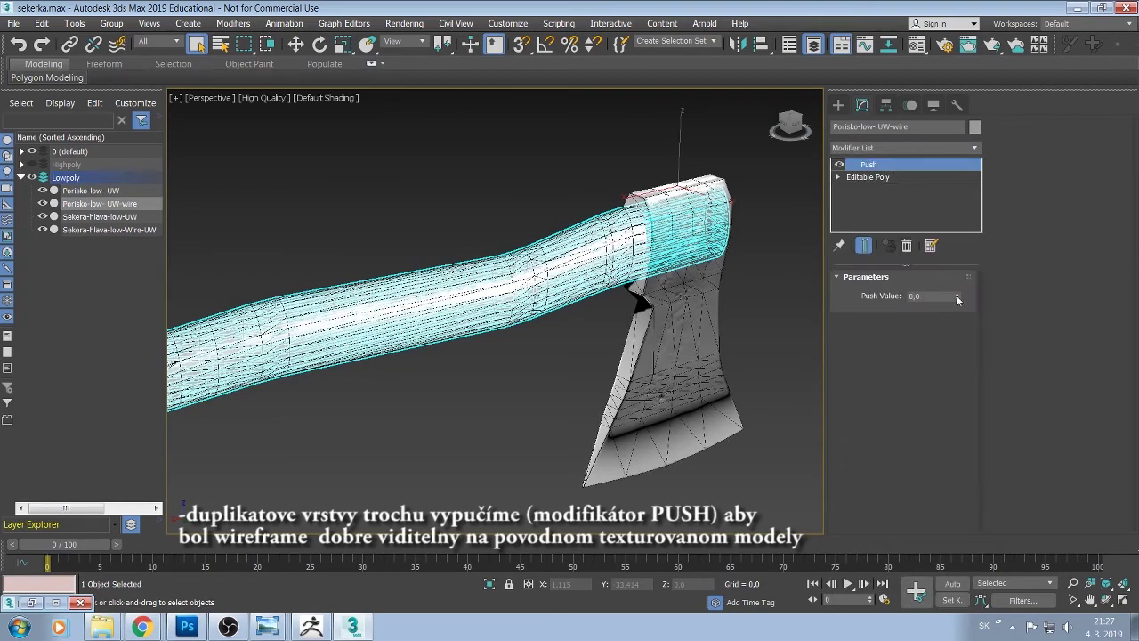
left_click_drag(957, 299, 964, 289)
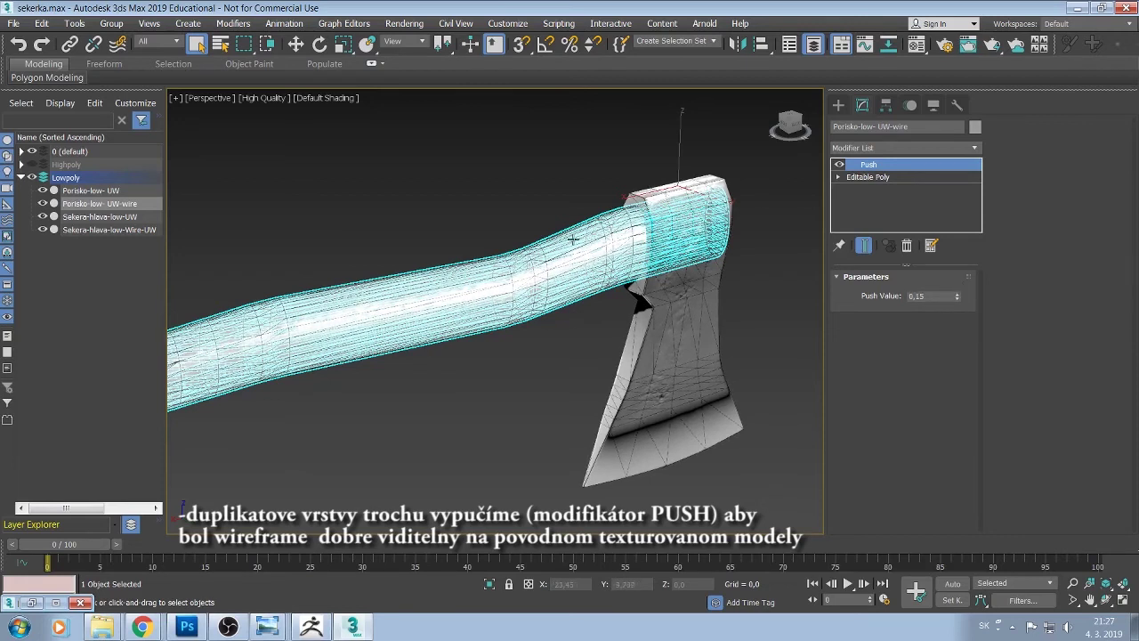
left_click(459, 212)
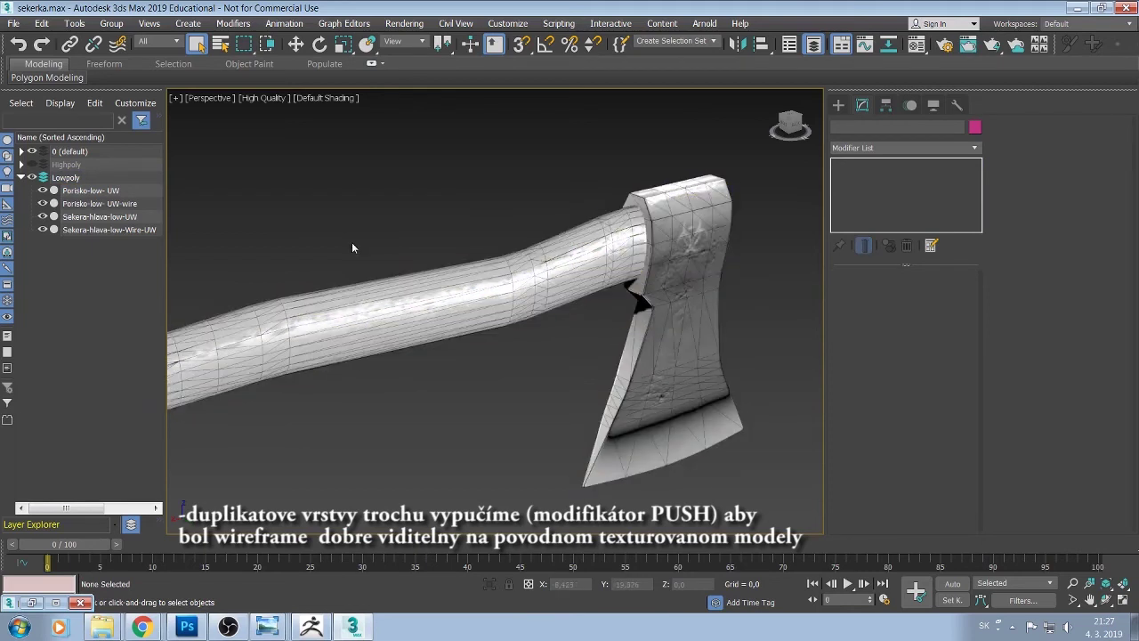
left_click(92, 203)
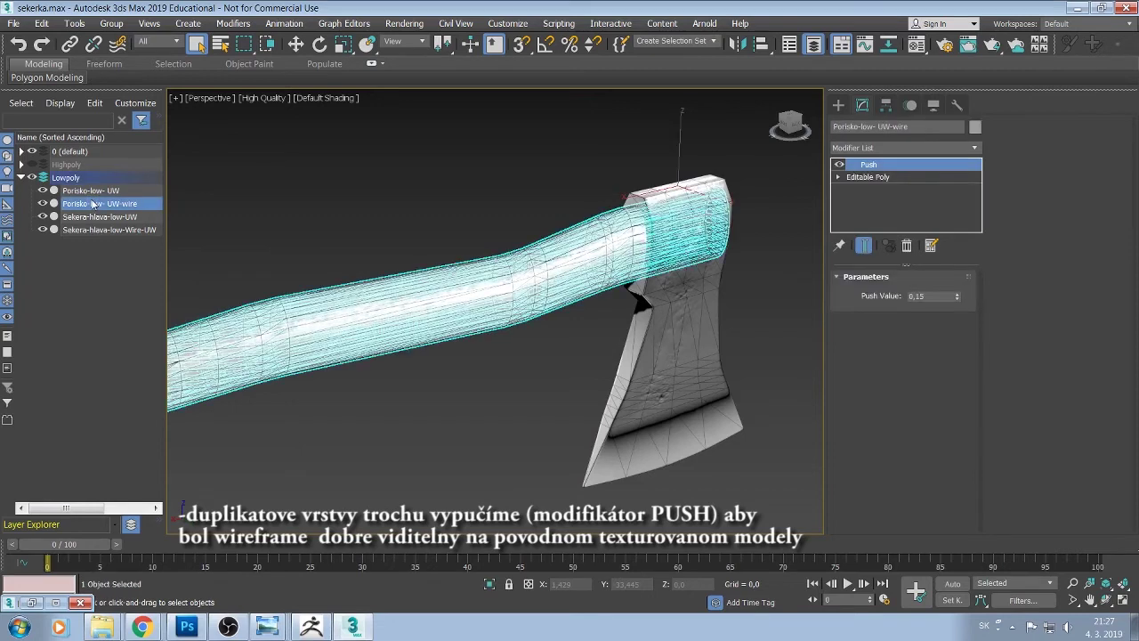
Copy the Push modifier onto Sekera-hlava-low-Wire-UW and orbit to inspect both overlays
right_click(901, 168)
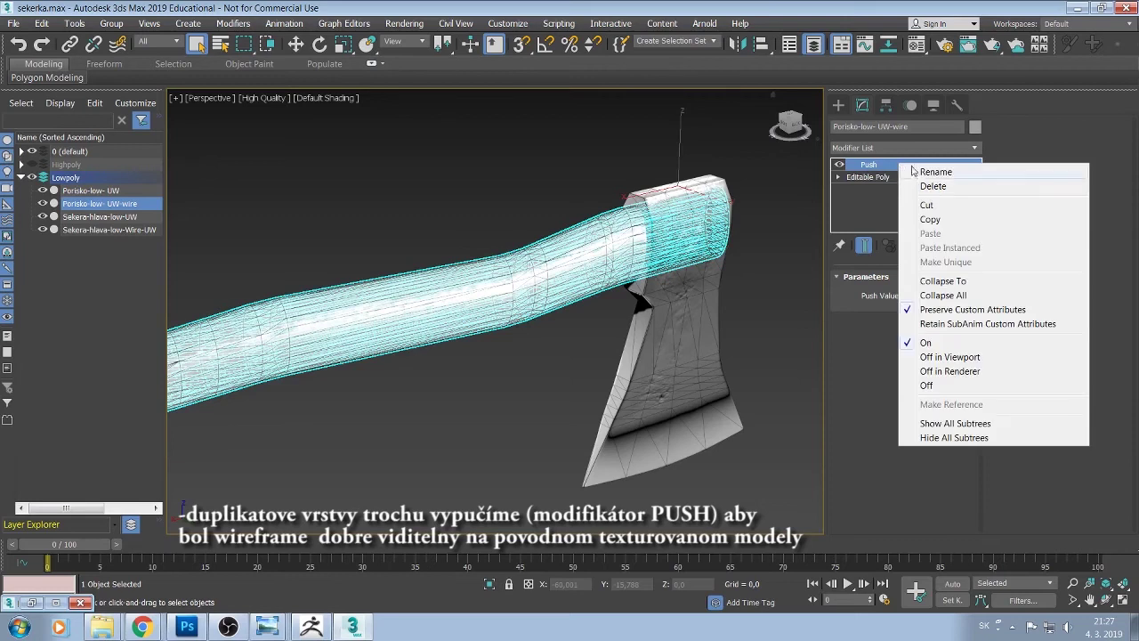
left_click(932, 221)
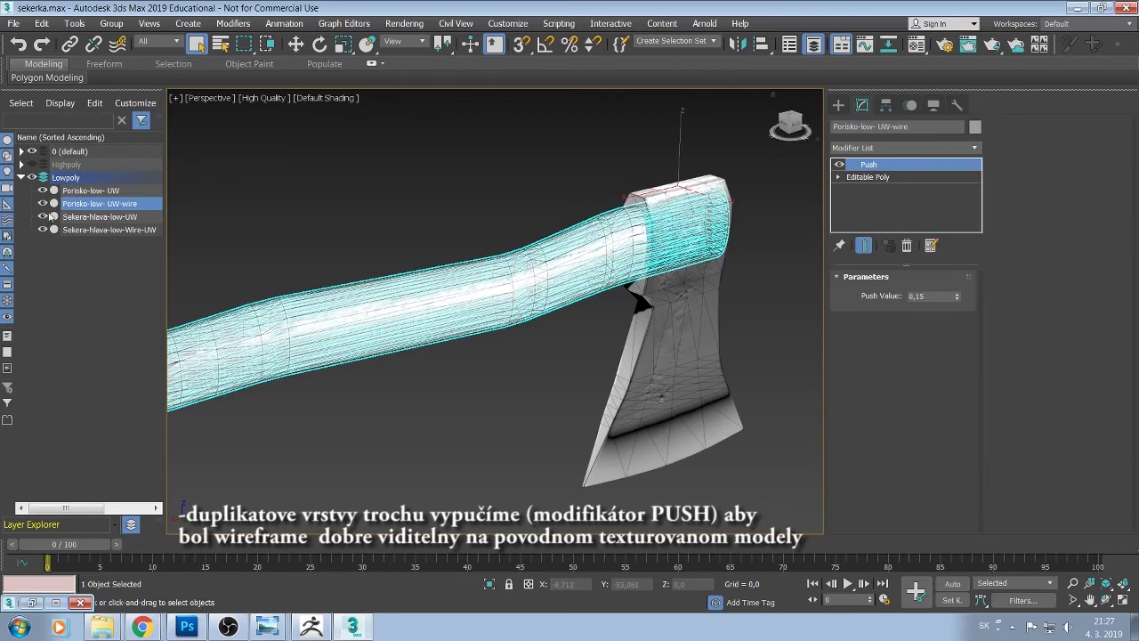
left_click(78, 231)
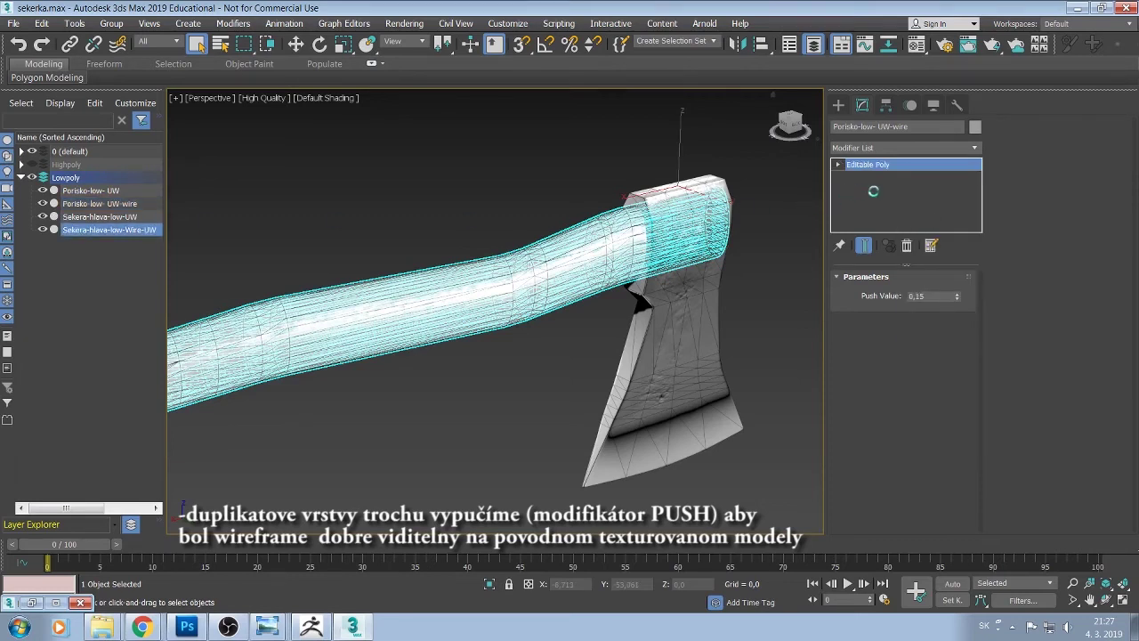
right_click(892, 185)
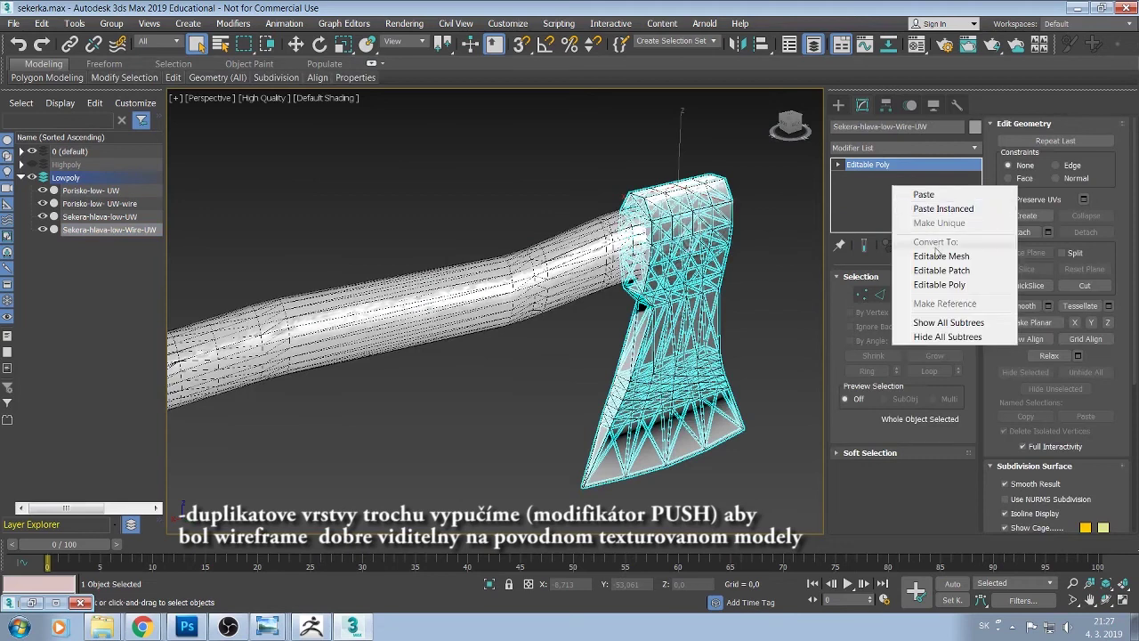
left_click(924, 194)
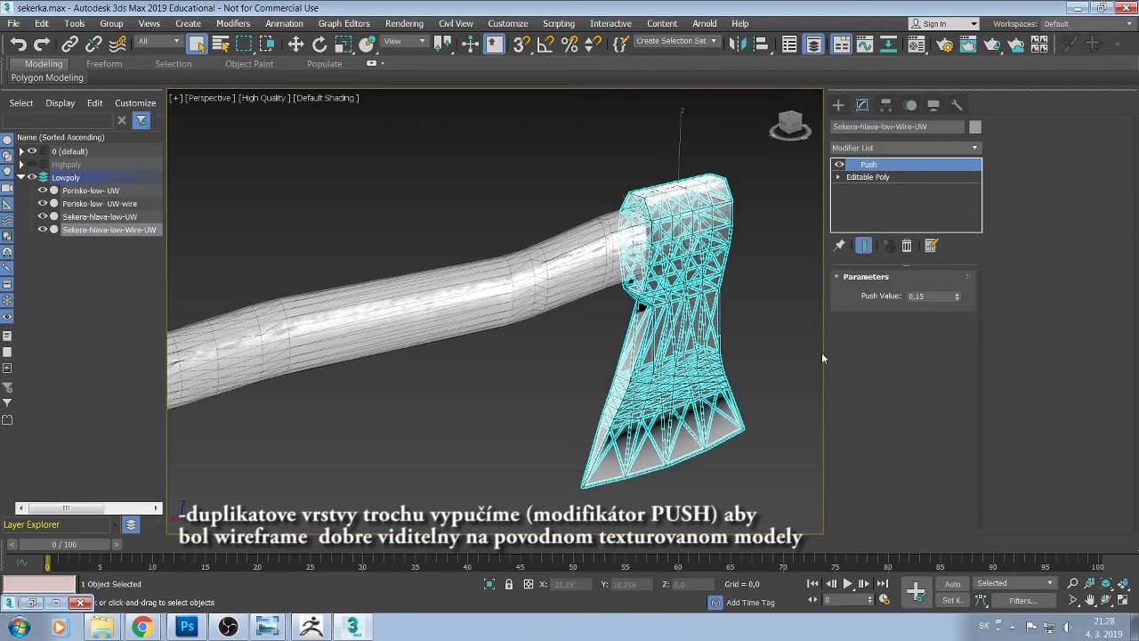
left_click(799, 347)
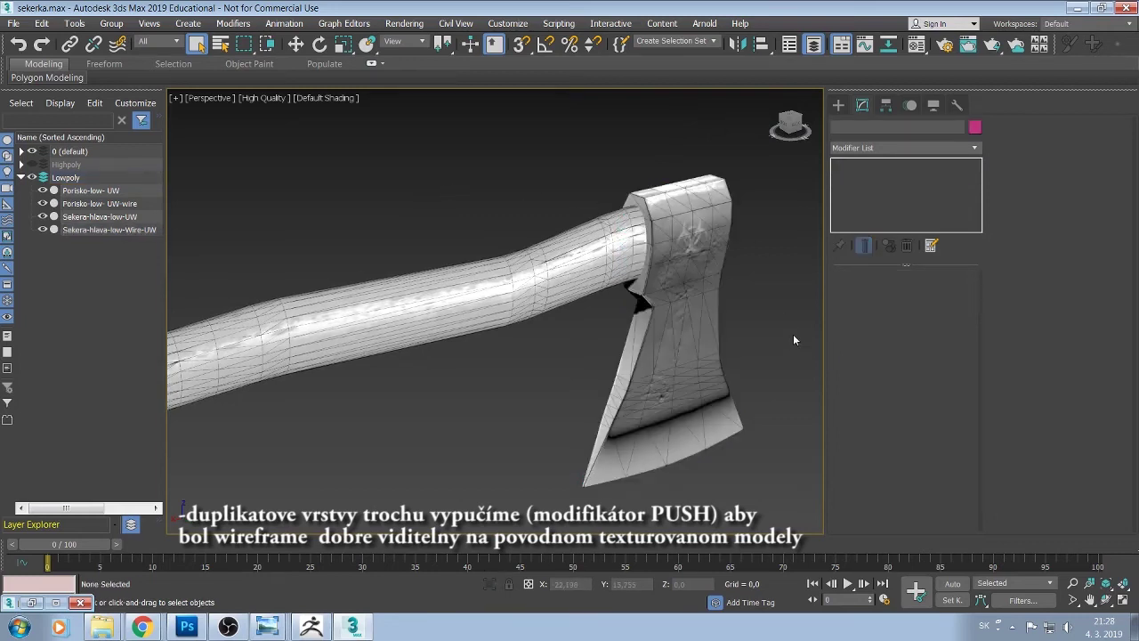
mouse_move(795, 330)
middle_mouse_down("alt")
mouse_move(774, 300)
mouse_move(755, 299)
mouse_move(776, 326)
mouse_move(813, 330)
middle_mouse_up("alt")
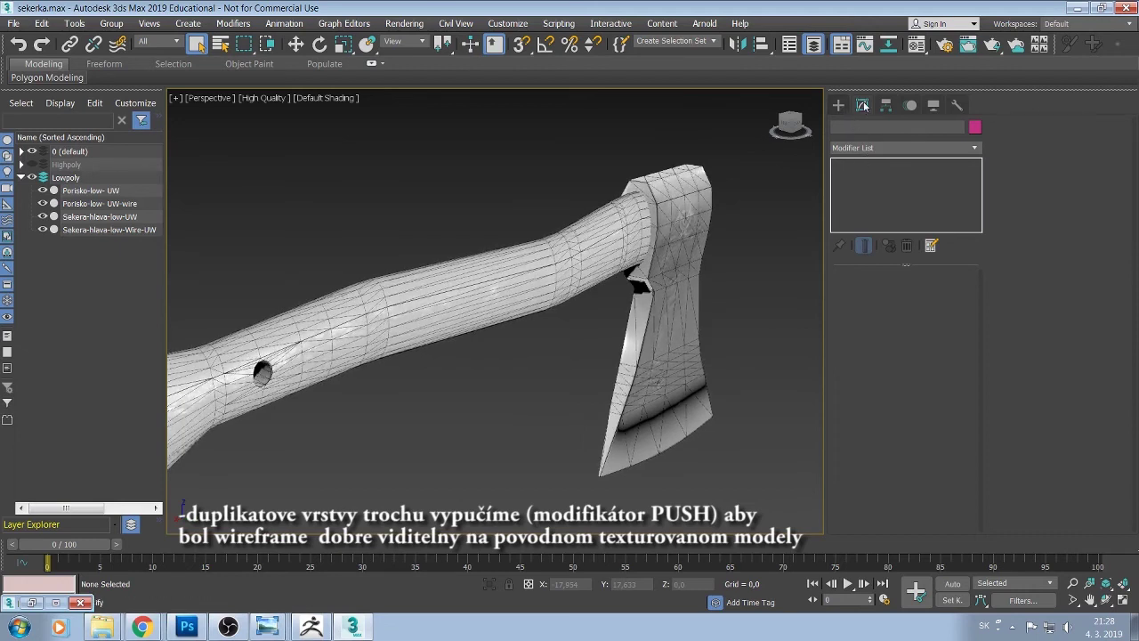
Raise the handle wire's push to 0,21 and the head wire's push to 0,24, then open the Material Editor
left_click(105, 203)
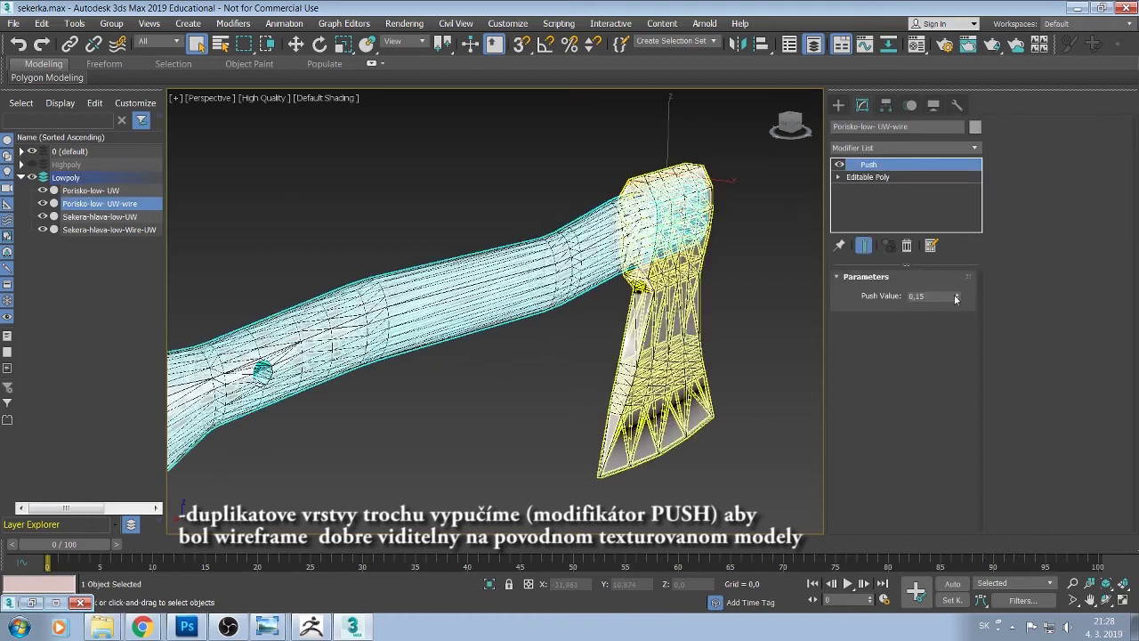
left_click_drag(956, 299, 959, 294)
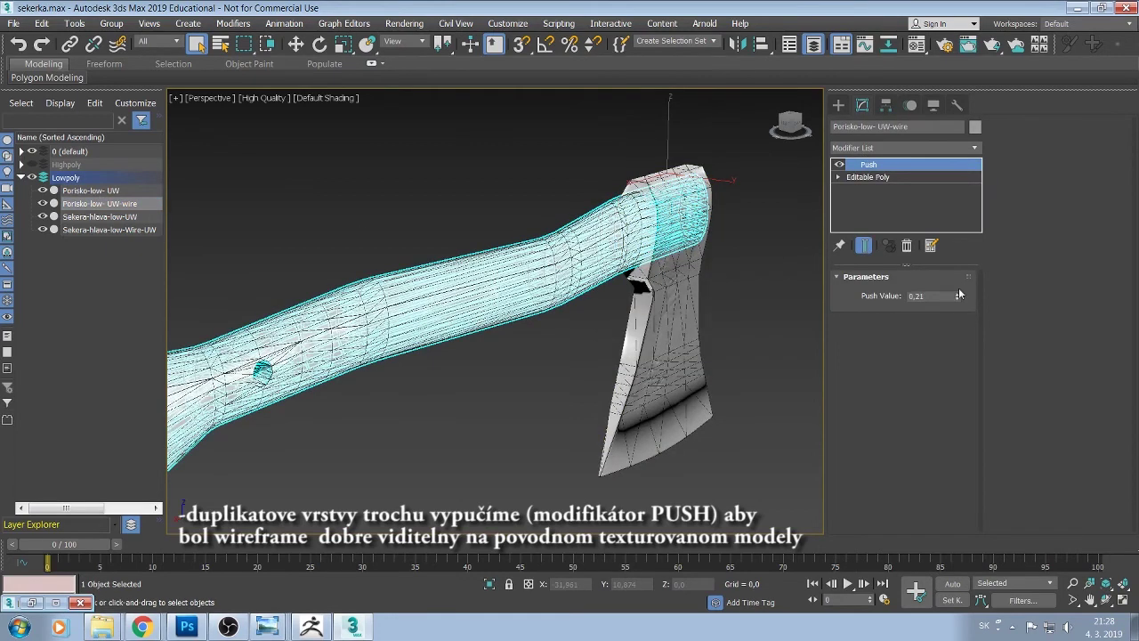
left_click(78, 229)
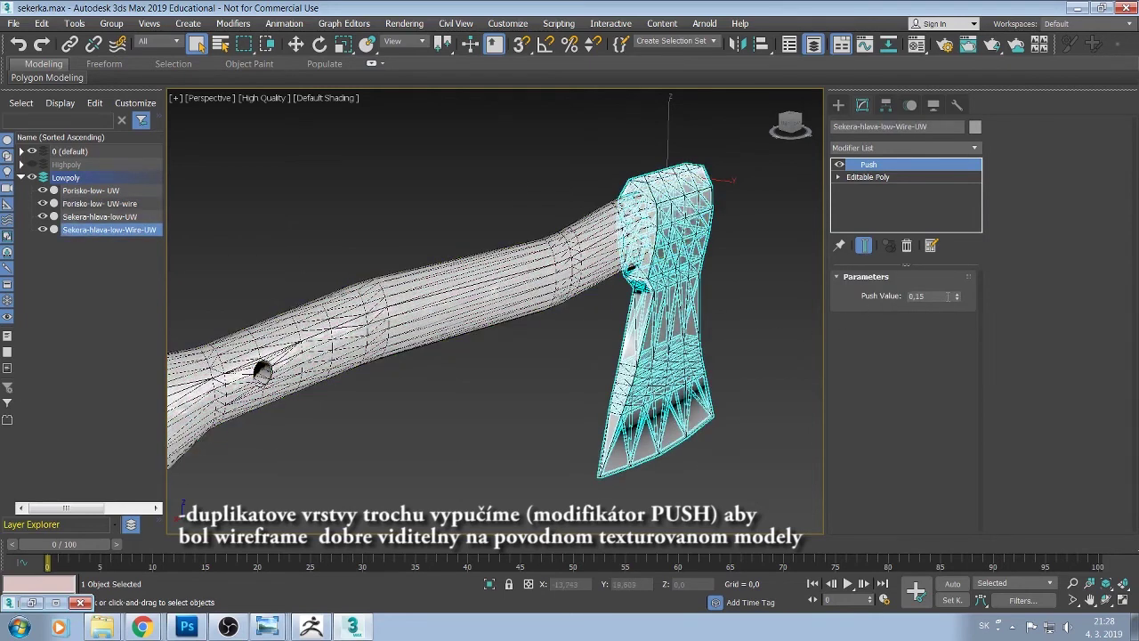
left_click_drag(958, 299, 960, 287)
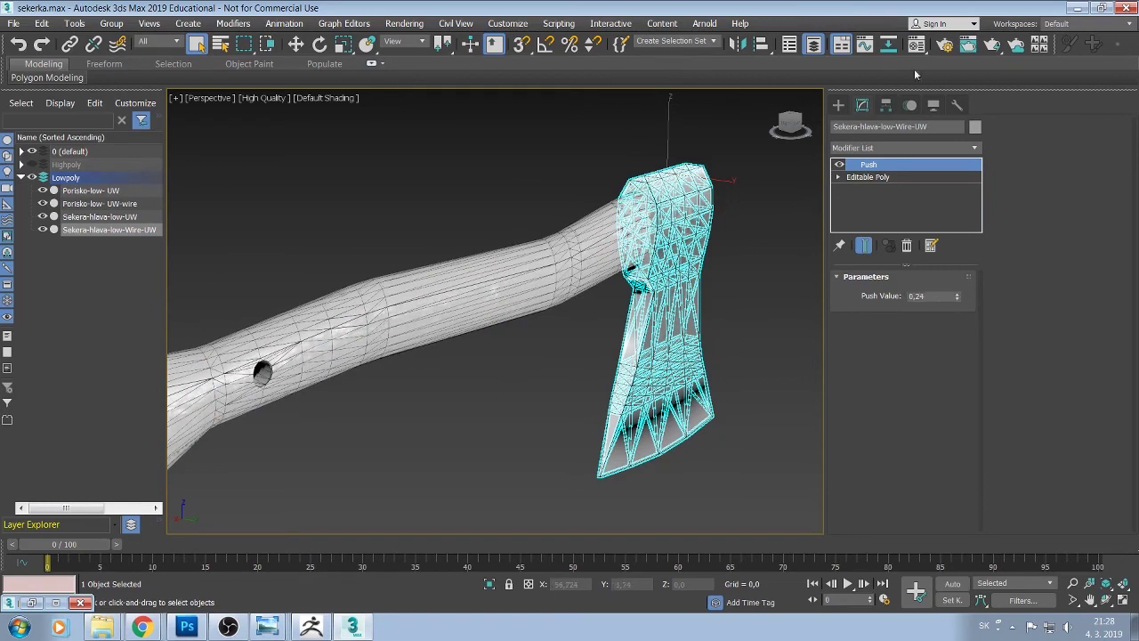
left_click(916, 44)
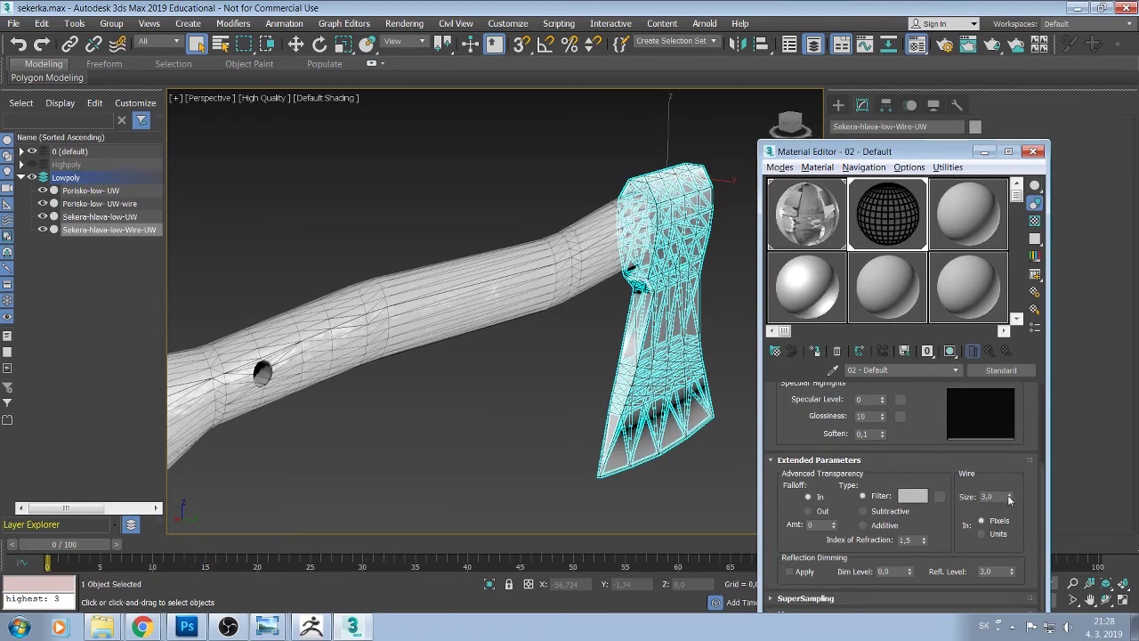
Set the wire size to 5,0, orbit to inspect the blade, and close the Material Editor
left_click_drag(1010, 498, 1010, 480)
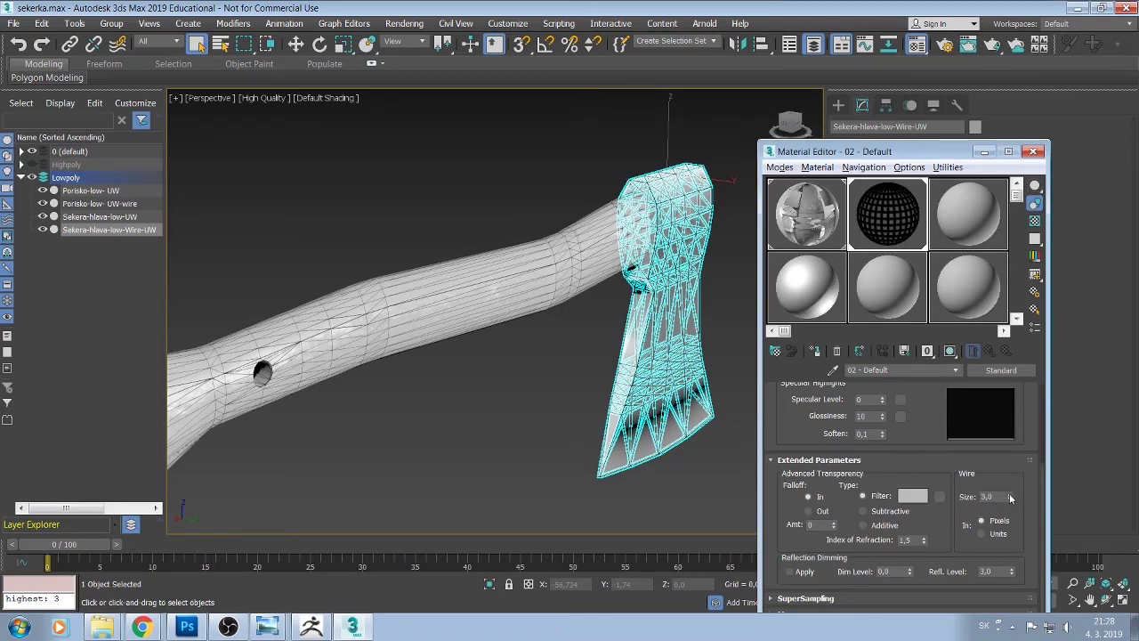
left_click(578, 229)
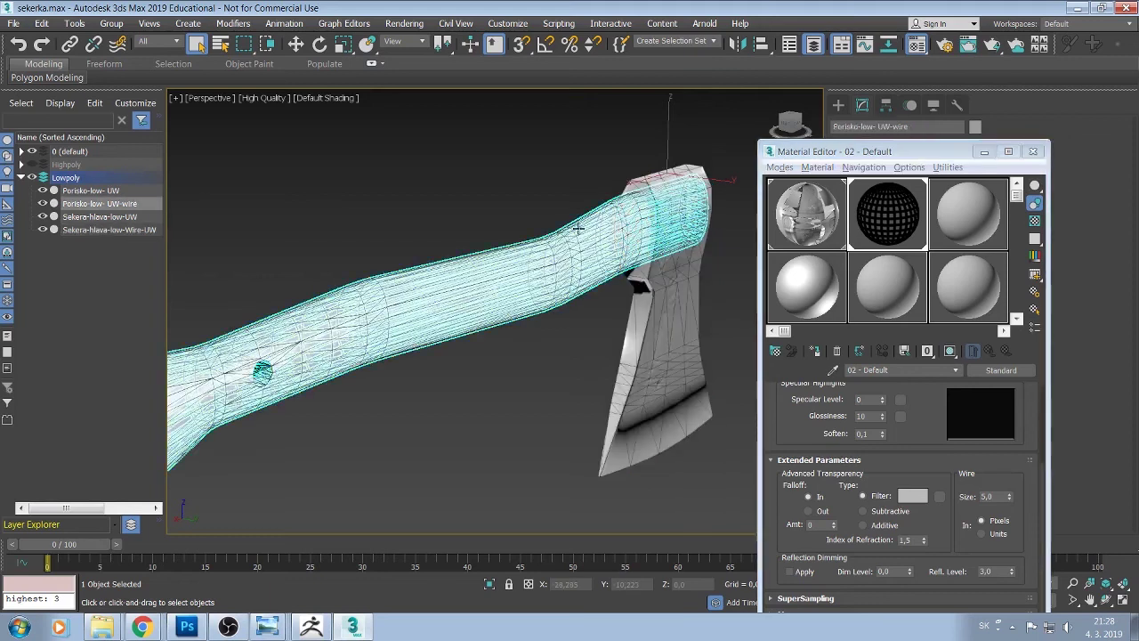
left_click(718, 354)
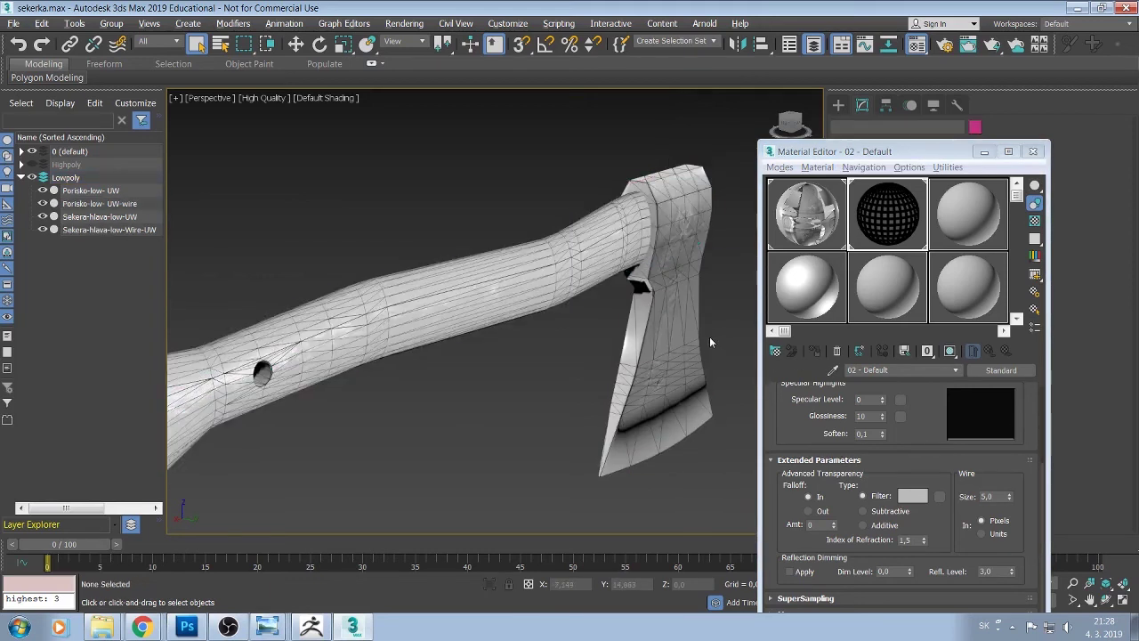
mouse_move(709, 340)
middle_mouse_down("alt")
mouse_move(581, 331)
mouse_move(581, 298)
mouse_move(594, 296)
mouse_move(603, 313)
mouse_move(706, 340)
mouse_move(585, 314)
mouse_move(590, 287)
mouse_move(572, 241)
mouse_move(469, 247)
mouse_move(462, 269)
mouse_move(486, 298)
middle_mouse_up("alt")
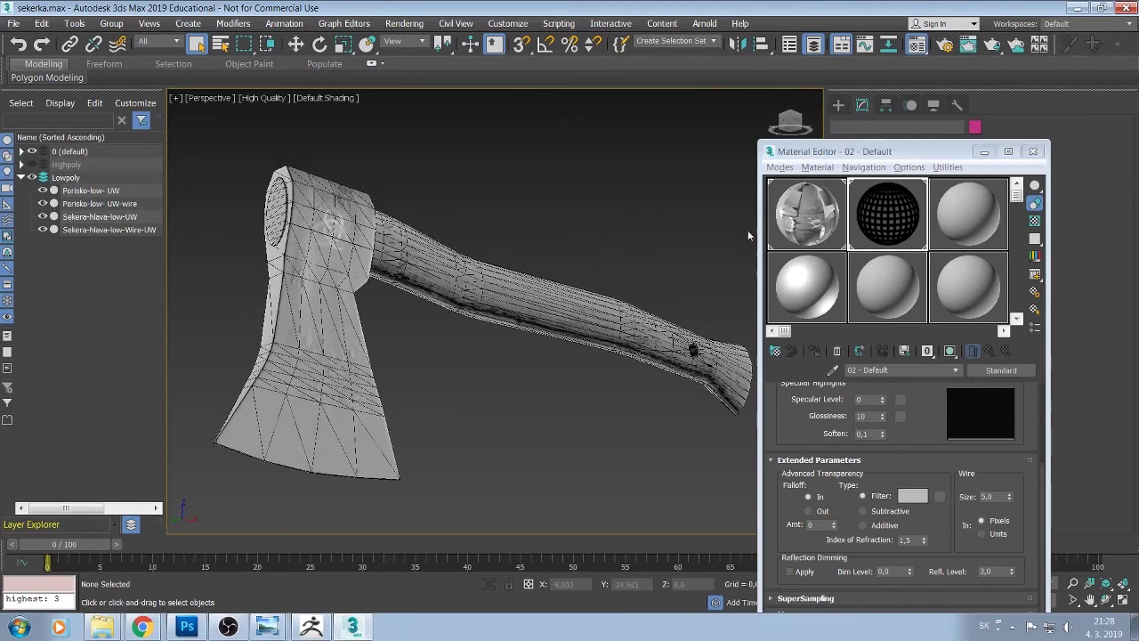
left_click(1033, 151)
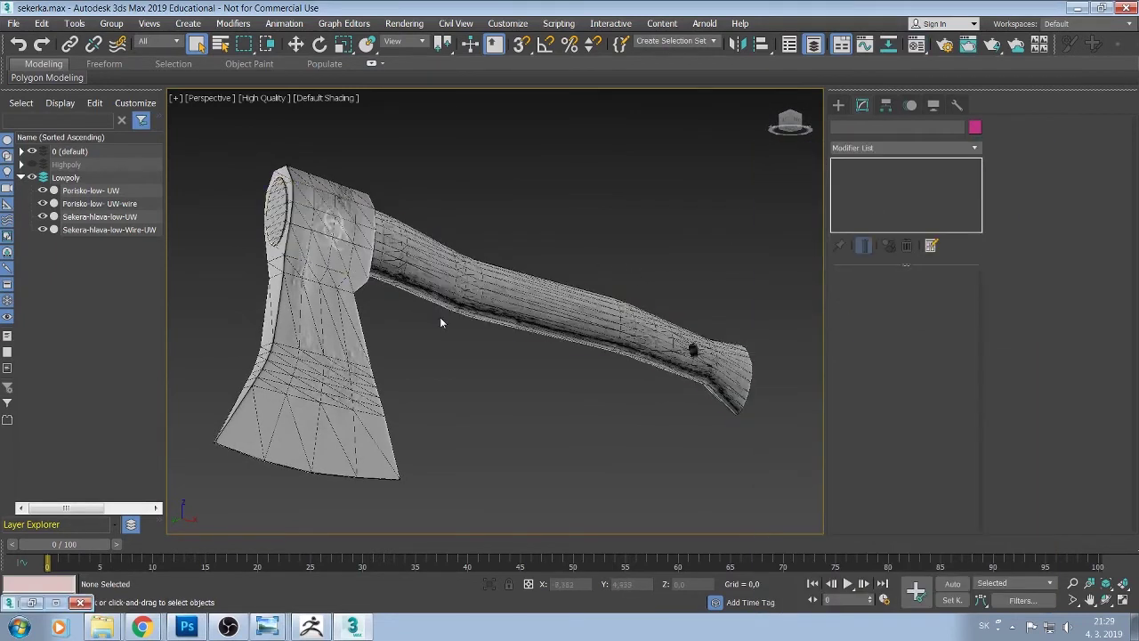
mouse_move(439, 322)
middle_mouse_down("alt")
mouse_move(518, 321)
mouse_move(594, 338)
mouse_move(484, 335)
mouse_move(456, 324)
mouse_move(452, 307)
mouse_move(437, 318)
middle_mouse_up("alt")
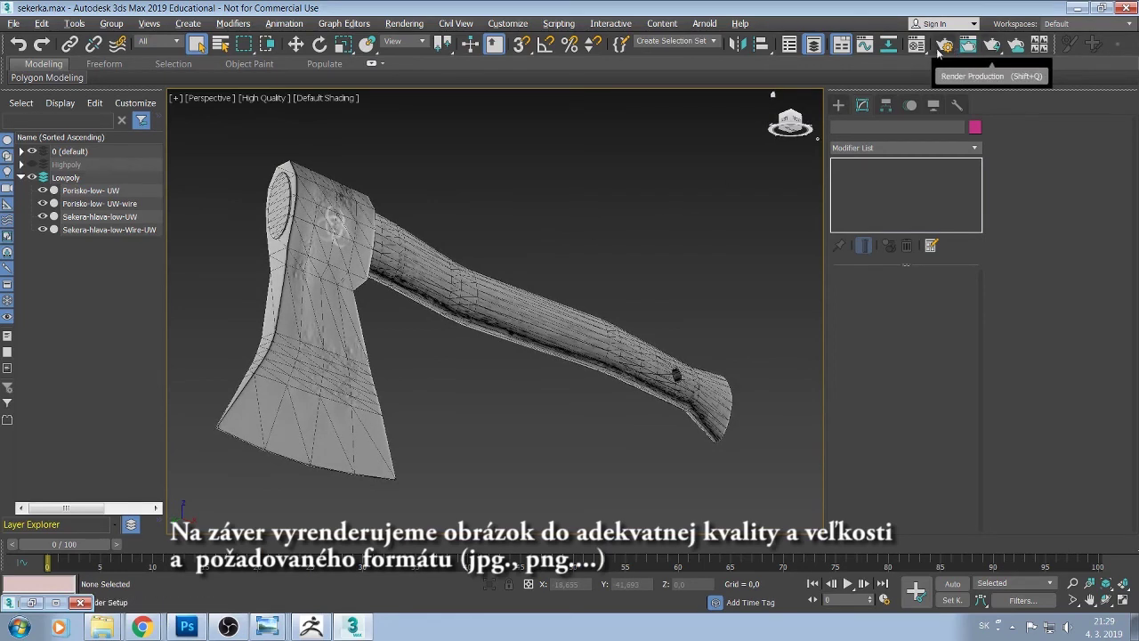
Set the render output to JPEG file render- N+AO-wire in D:\_3D MAX projekty\sekera\render
left_click(946, 45)
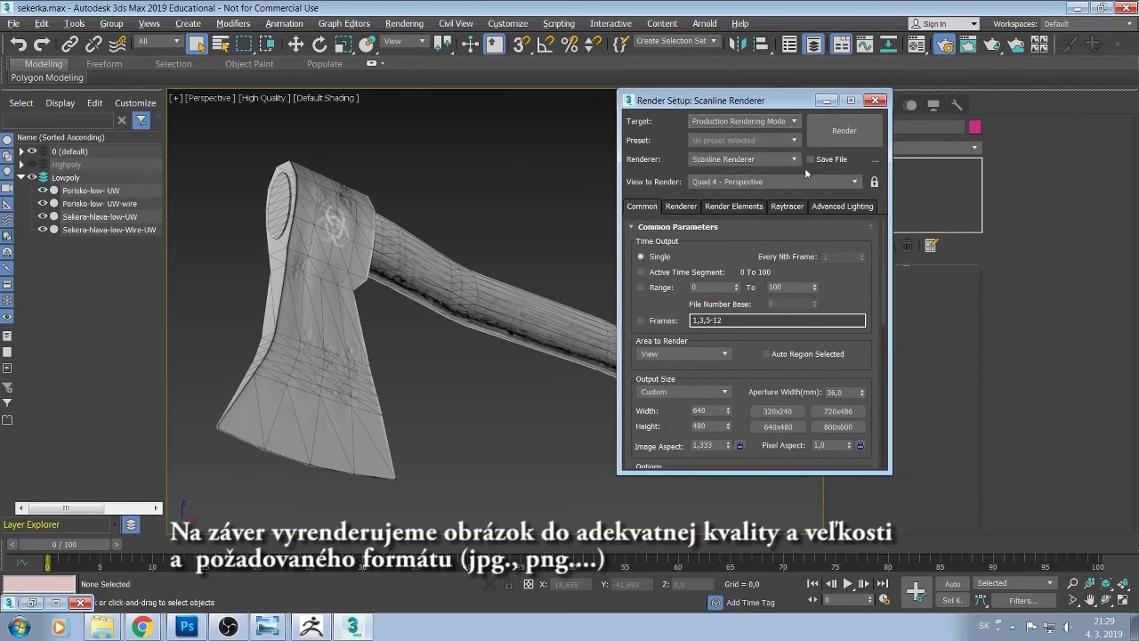
left_click(874, 161)
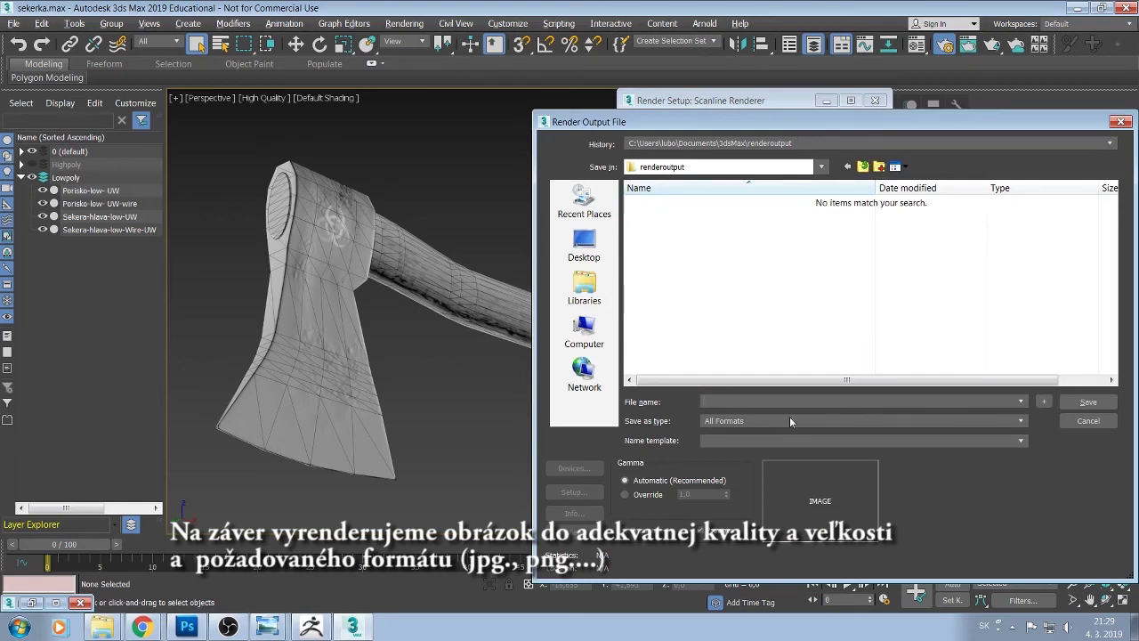
left_click(790, 419)
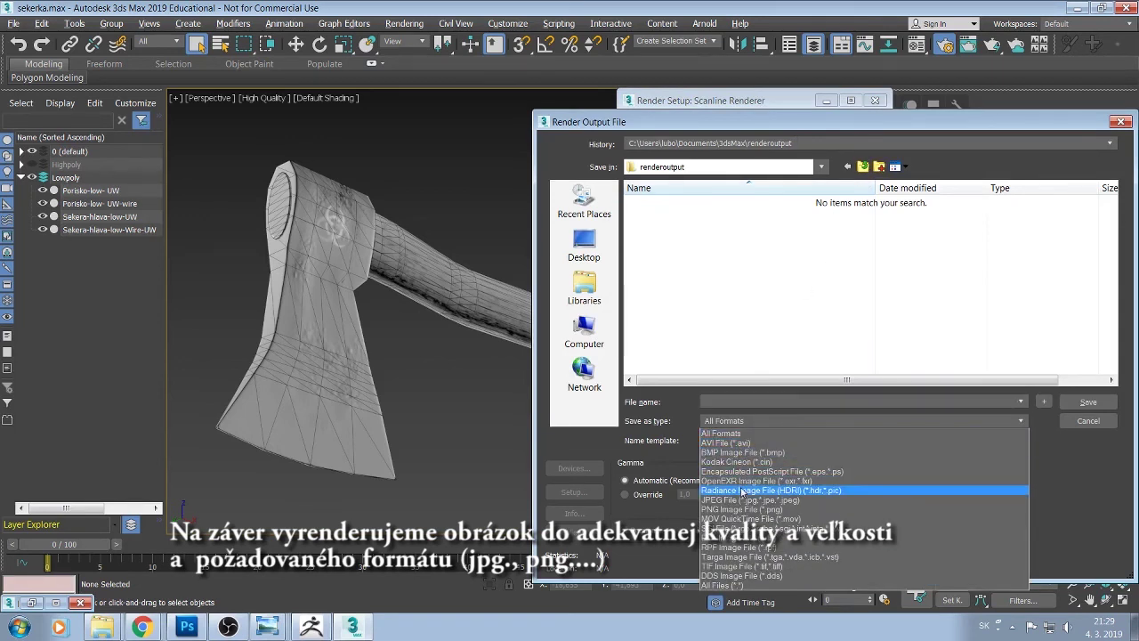
left_click(736, 499)
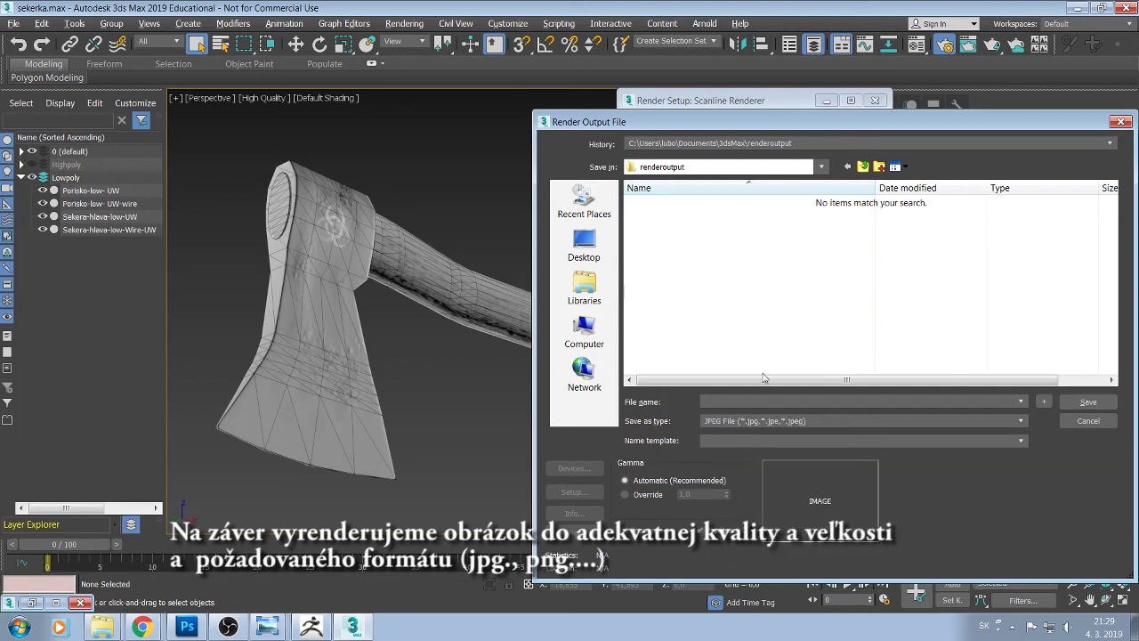
left_click(584, 329)
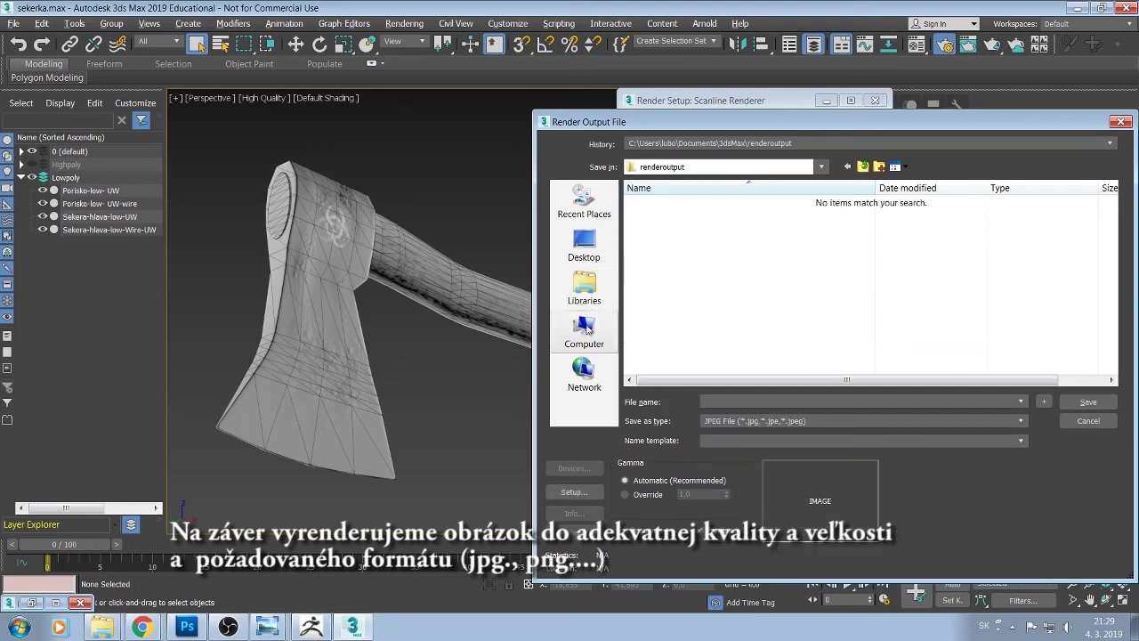
double_click(845, 213)
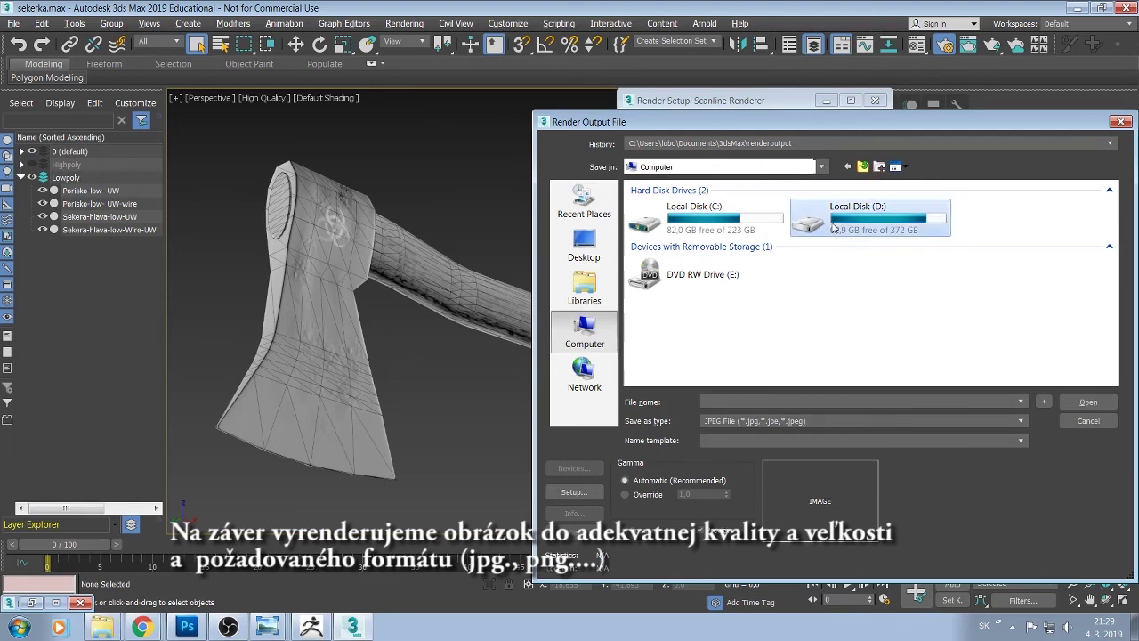
double_click(687, 204)
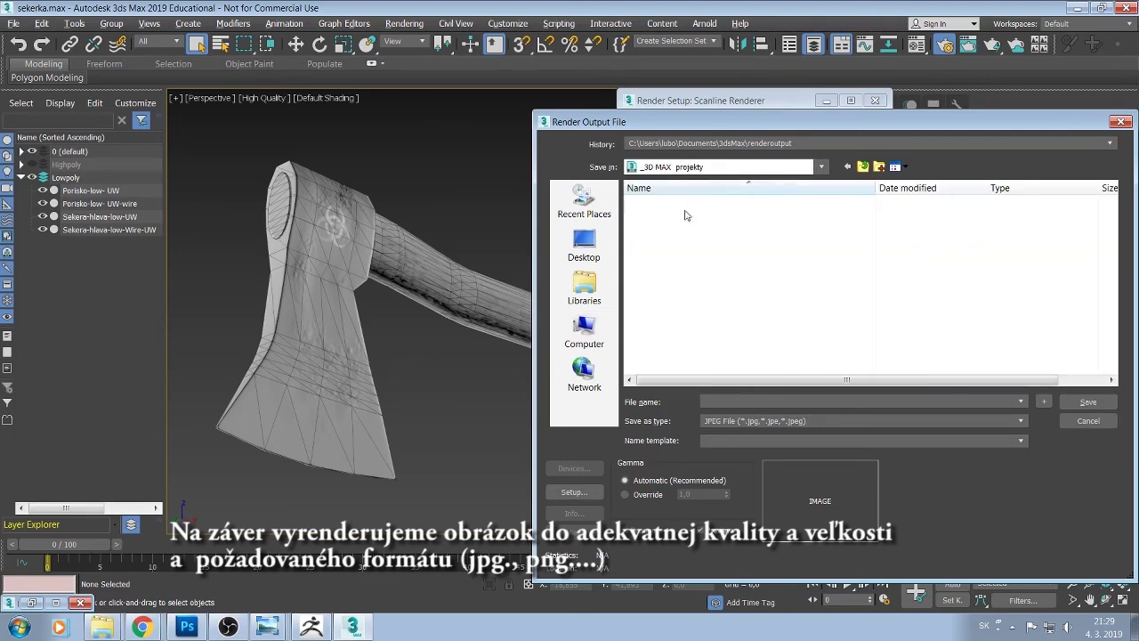
double_click(666, 318)
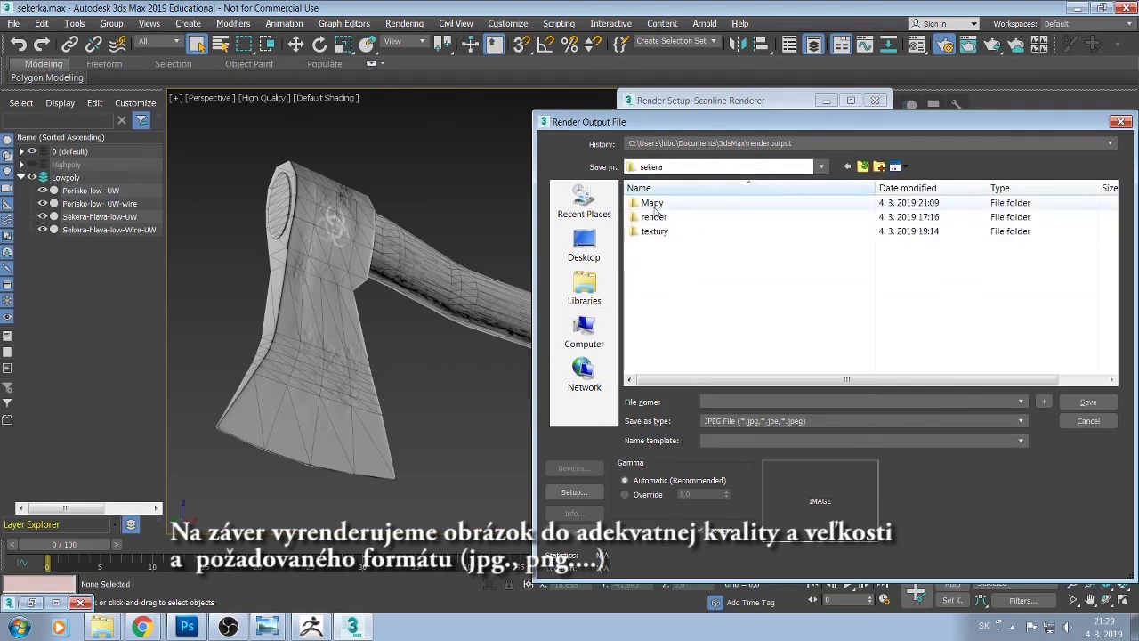
left_click(653, 217)
double_click(653, 218)
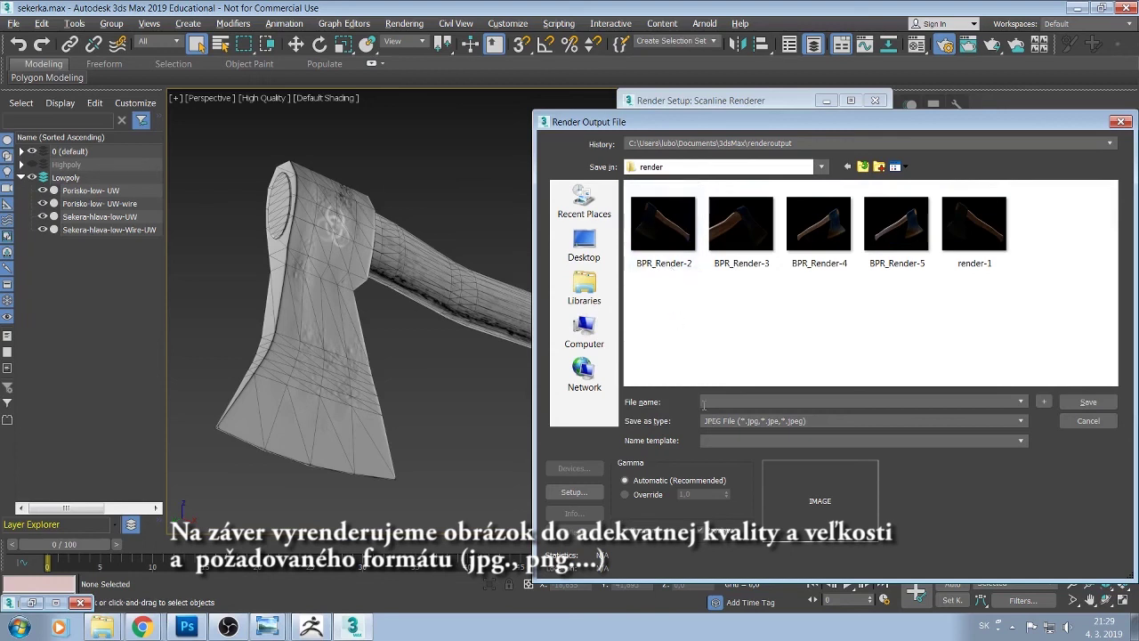
type("re")
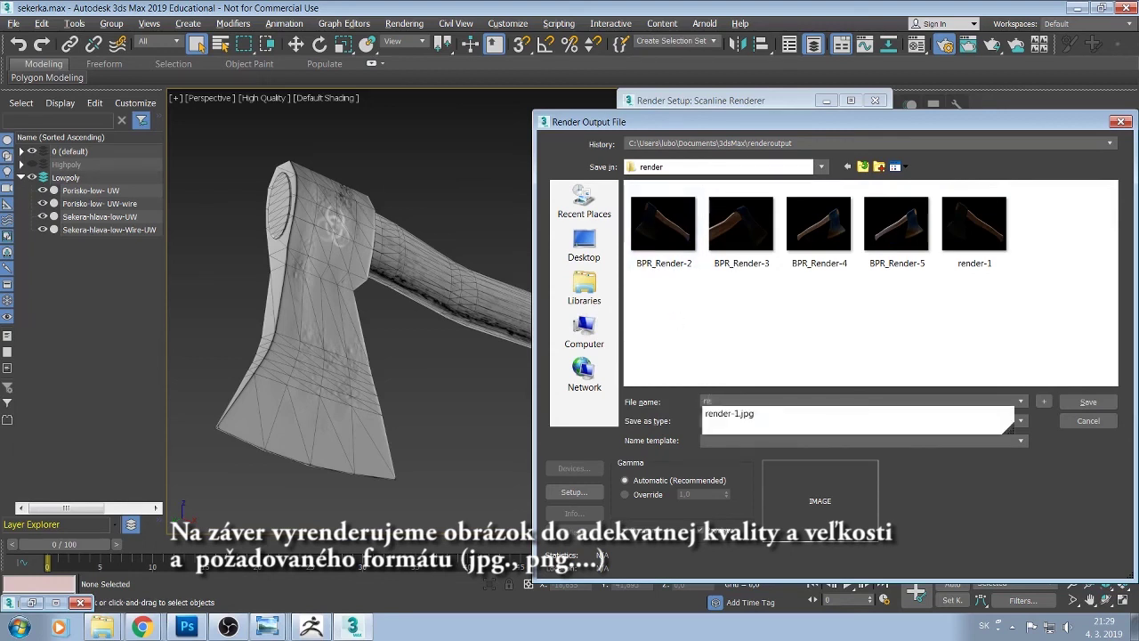
type("nder")
type("- N+AO-wire")
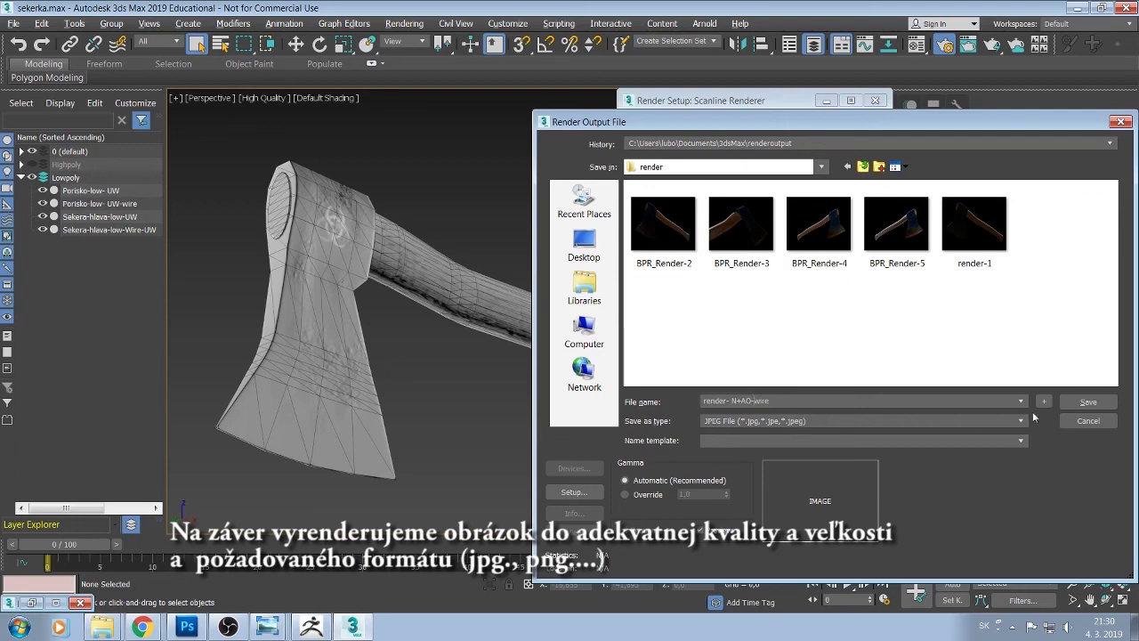
left_click(1089, 402)
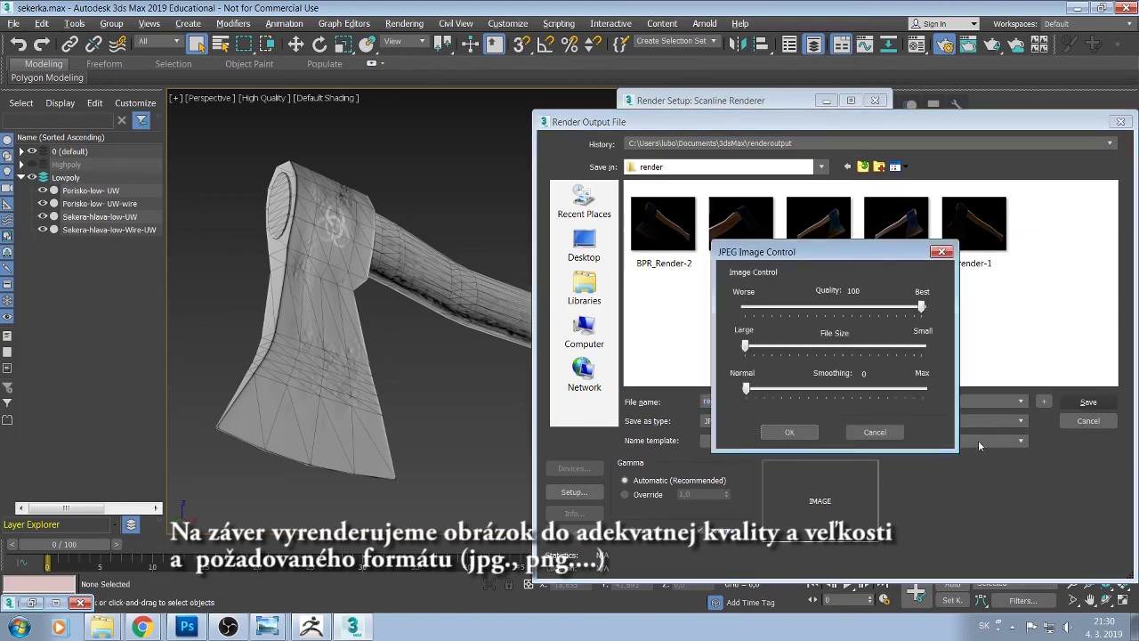
Accept JPEG quality 100 and set the output size to 35mm 1.316:1 Full Aperture, 2048x1556
left_click(787, 432)
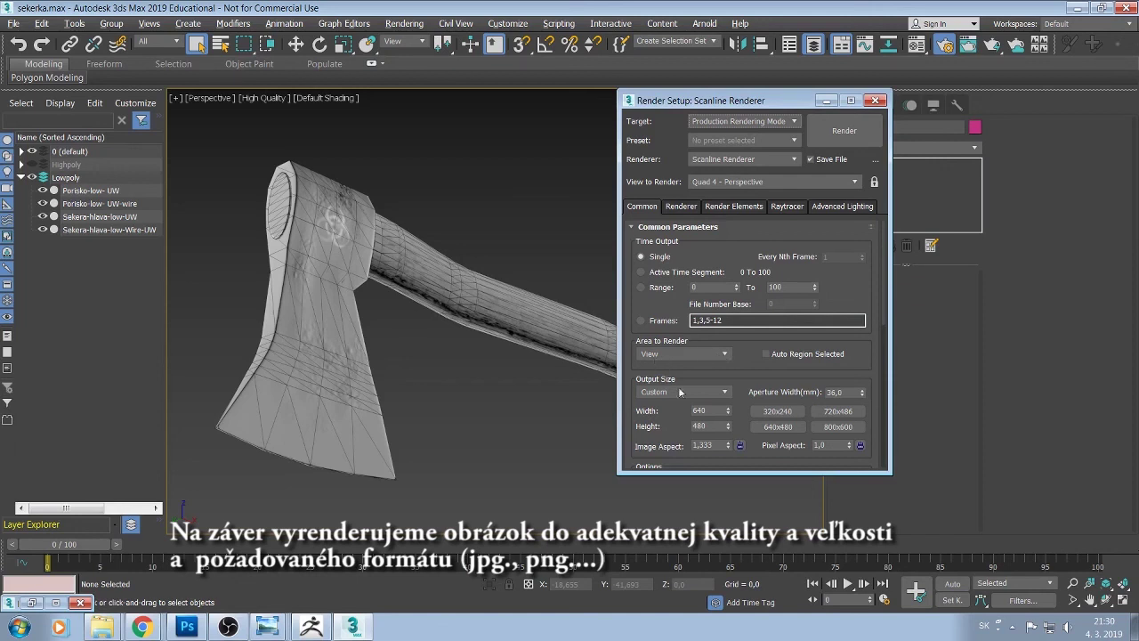
left_click(726, 392)
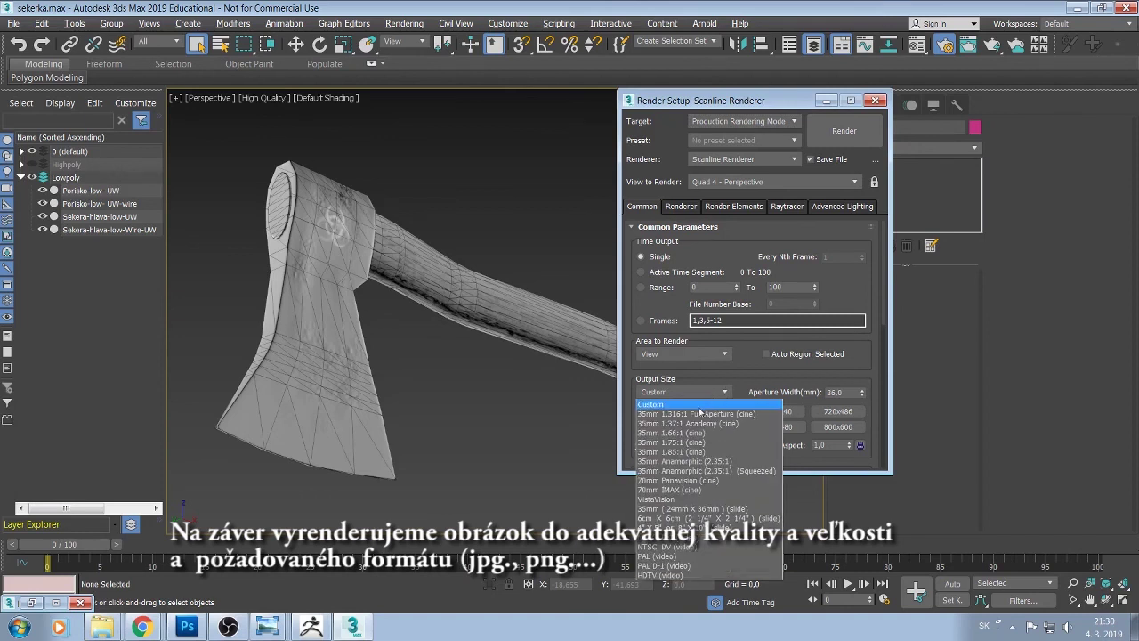
left_click(700, 414)
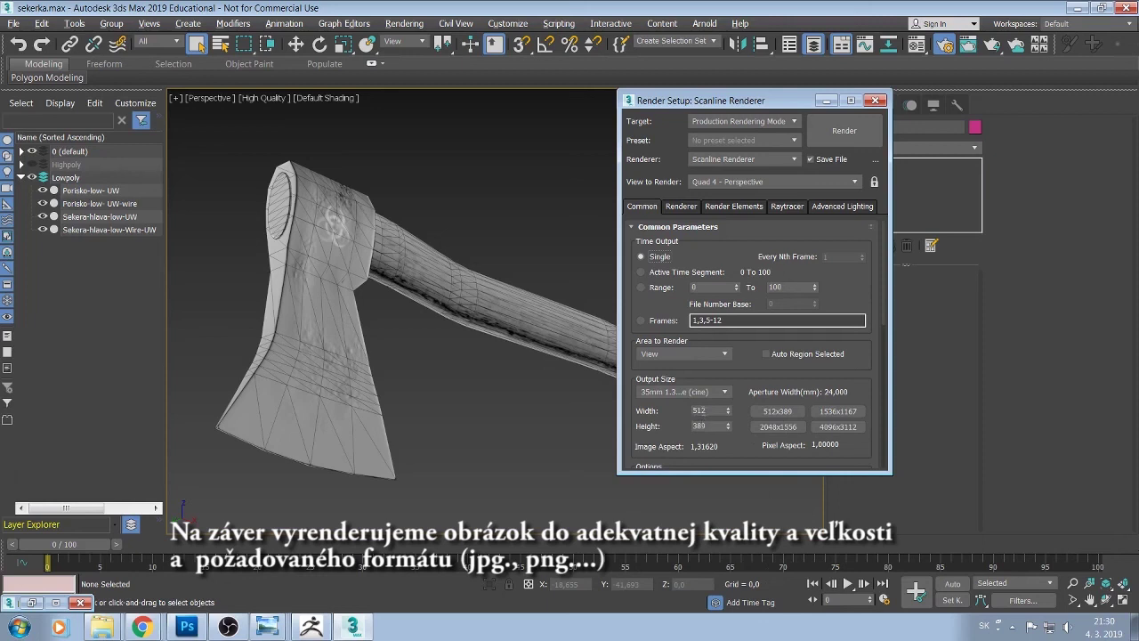
left_click(780, 427)
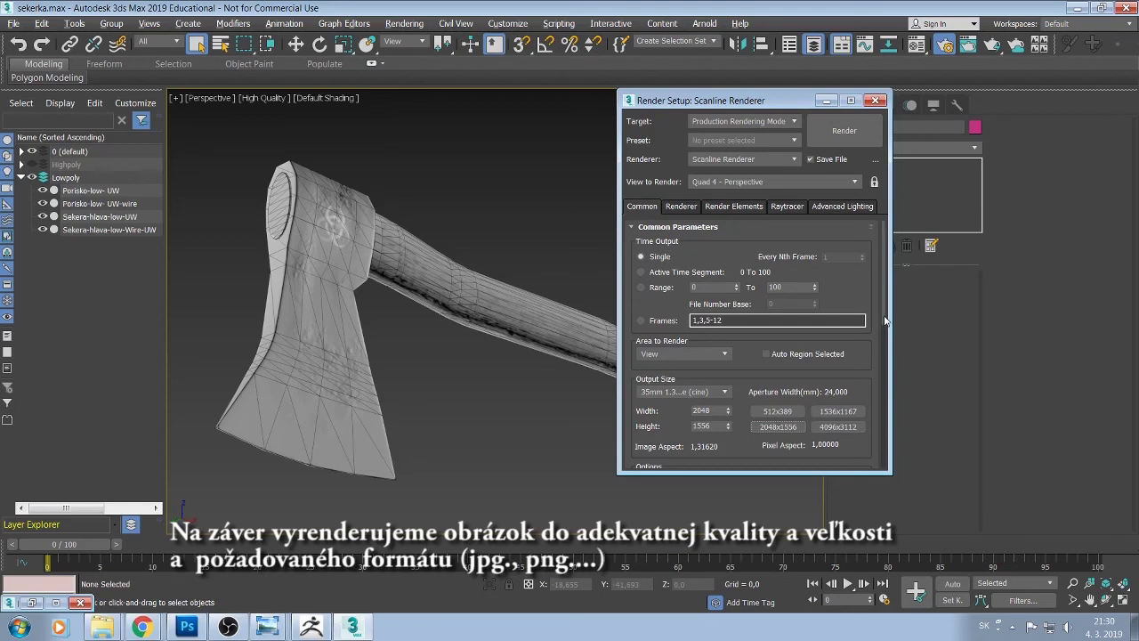
Scroll down Render Setup to review the assigned renderers
scroll(872, 347, "down", 2)
scroll(871, 355, "down", 2)
scroll(868, 383, "down", 2)
scroll(867, 390, "down", 2)
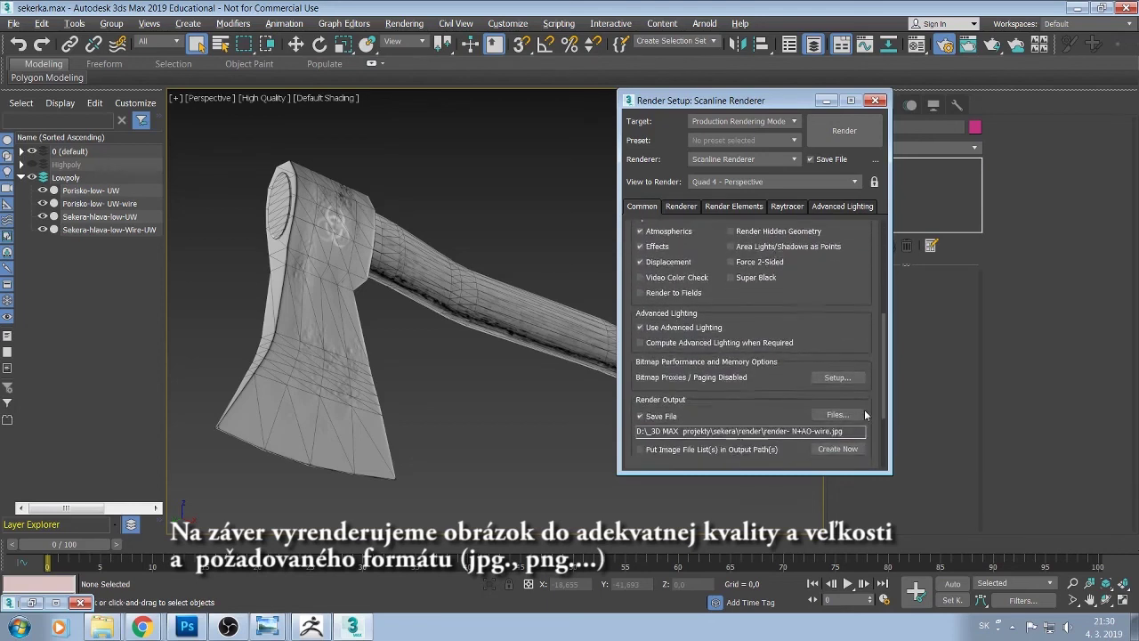
scroll(864, 409, "down", 2)
scroll(866, 428, "down", 2)
scroll(865, 452, "down", 2)
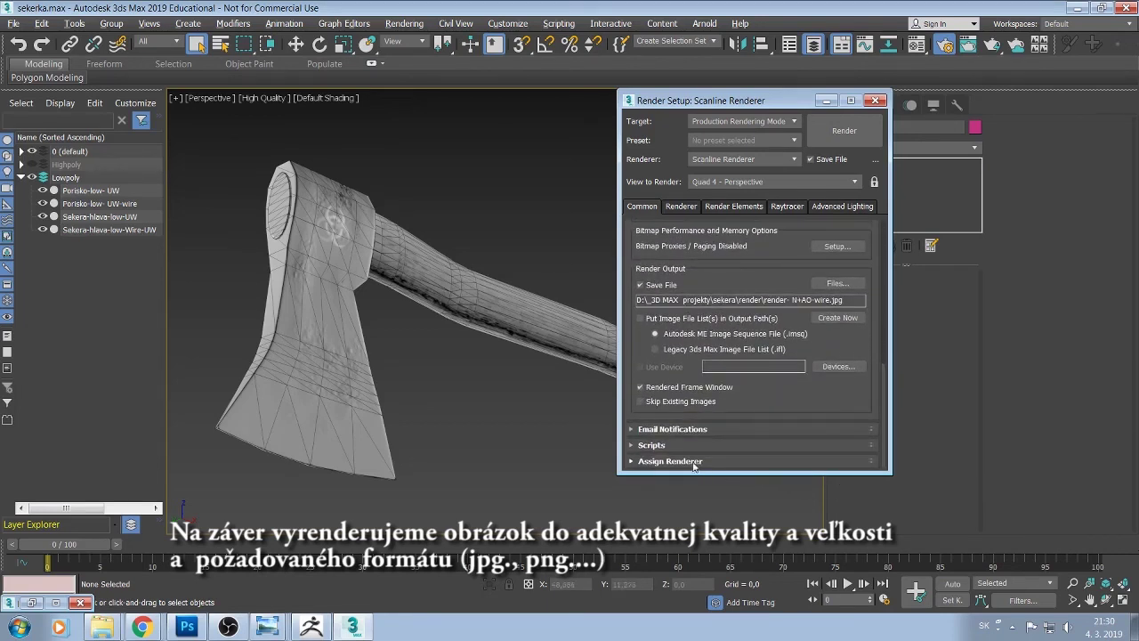
left_click(629, 461)
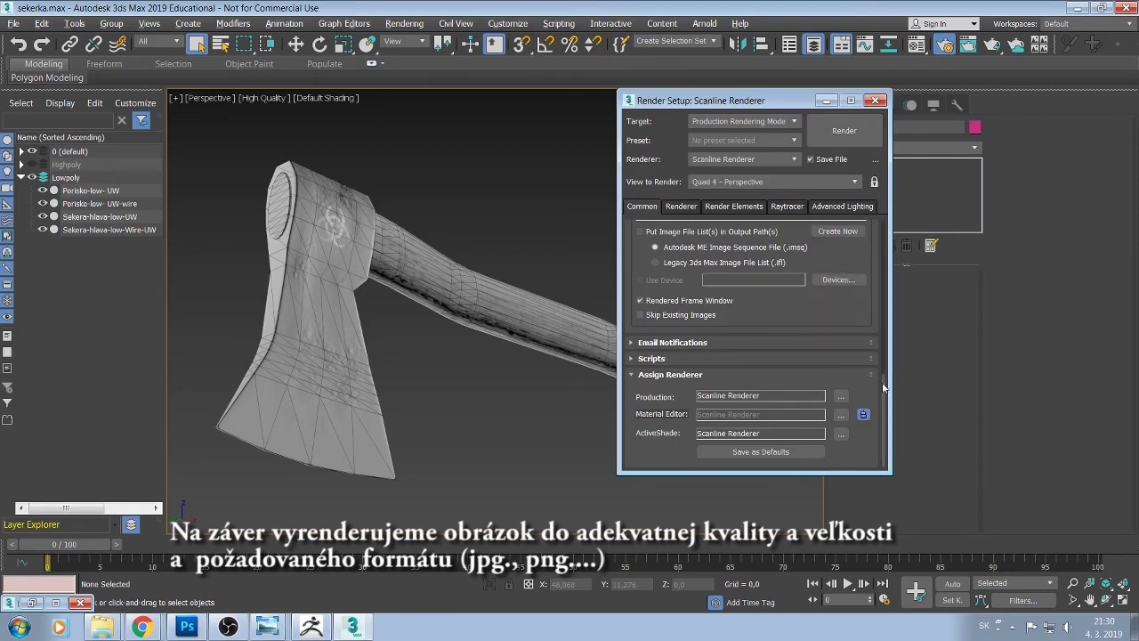
left_click_drag(890, 383, 886, 233)
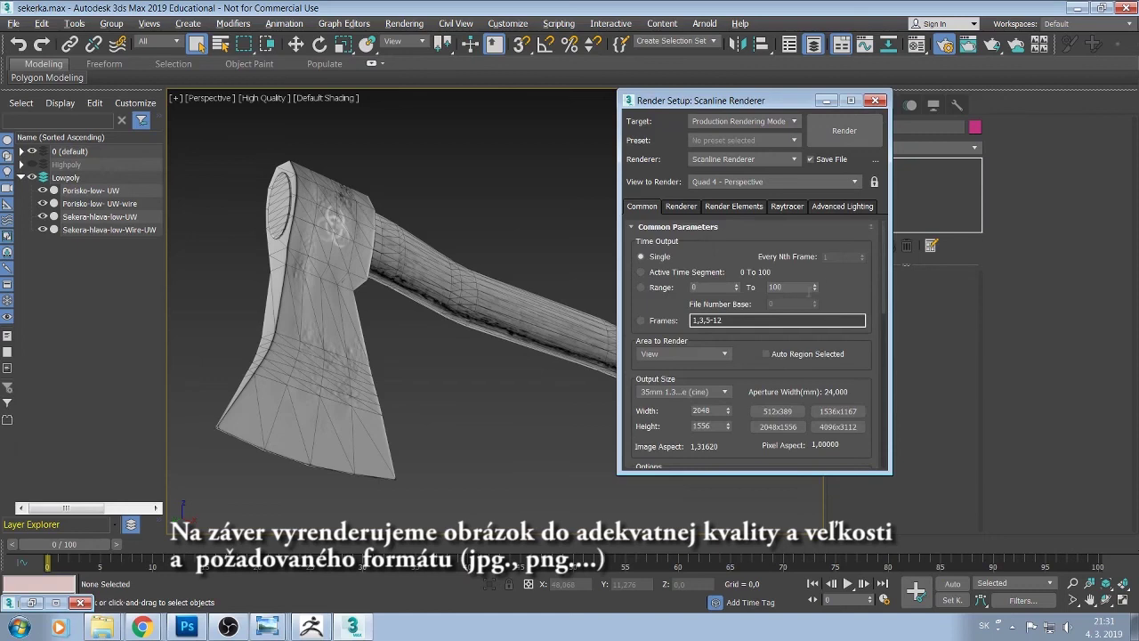